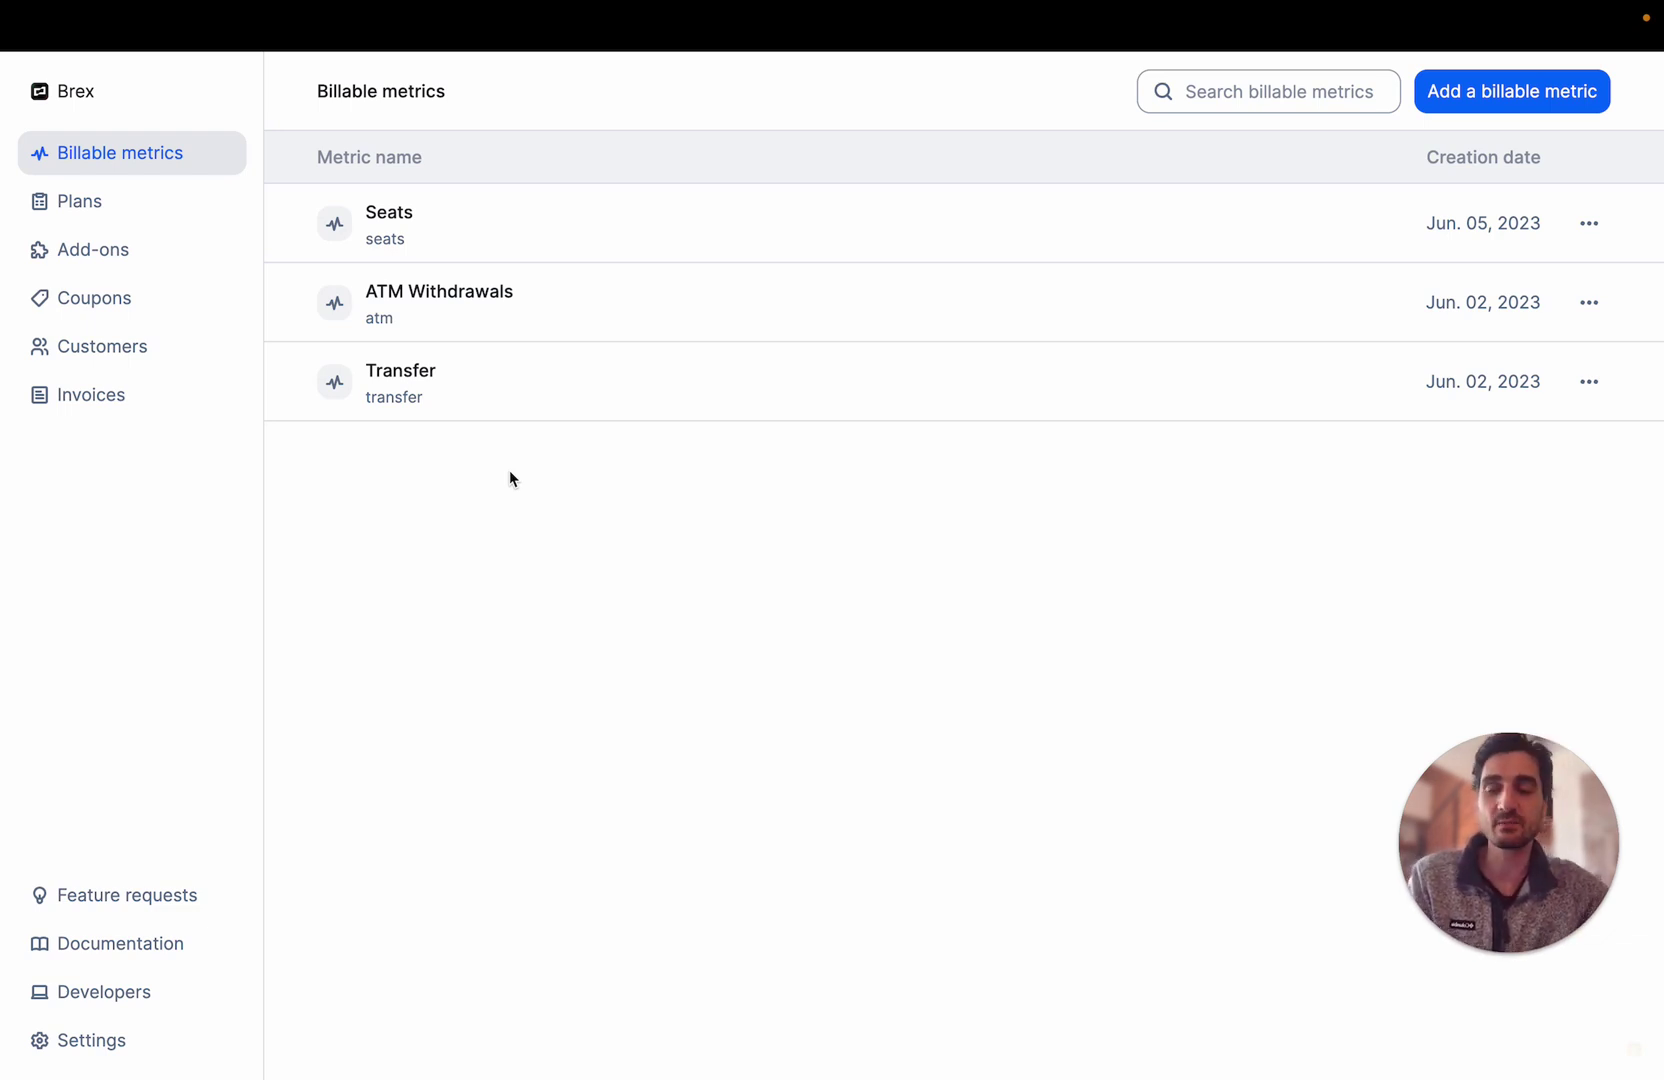
Start a new plan named Startup with the plan code startup
{"action": "left_click", "coordinate": [114, 205]}
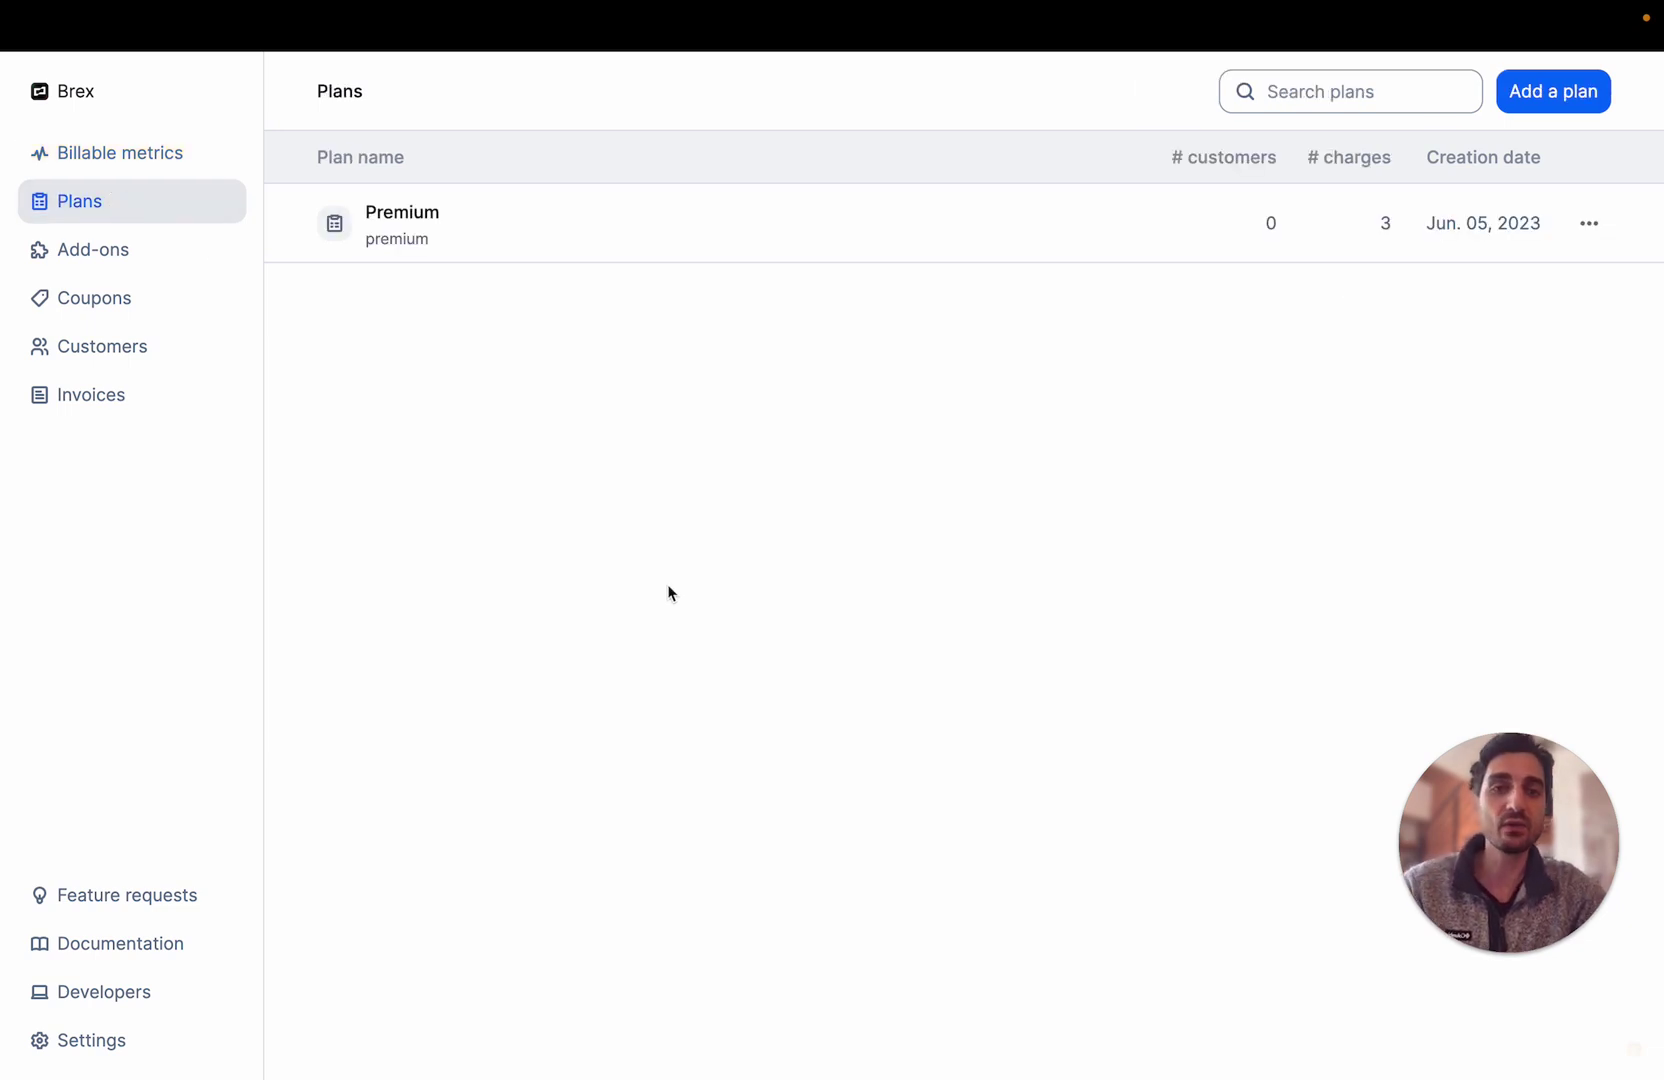
{"action": "left_click", "coordinate": [1529, 97]}
{"action": "type", "text": "Startup"}
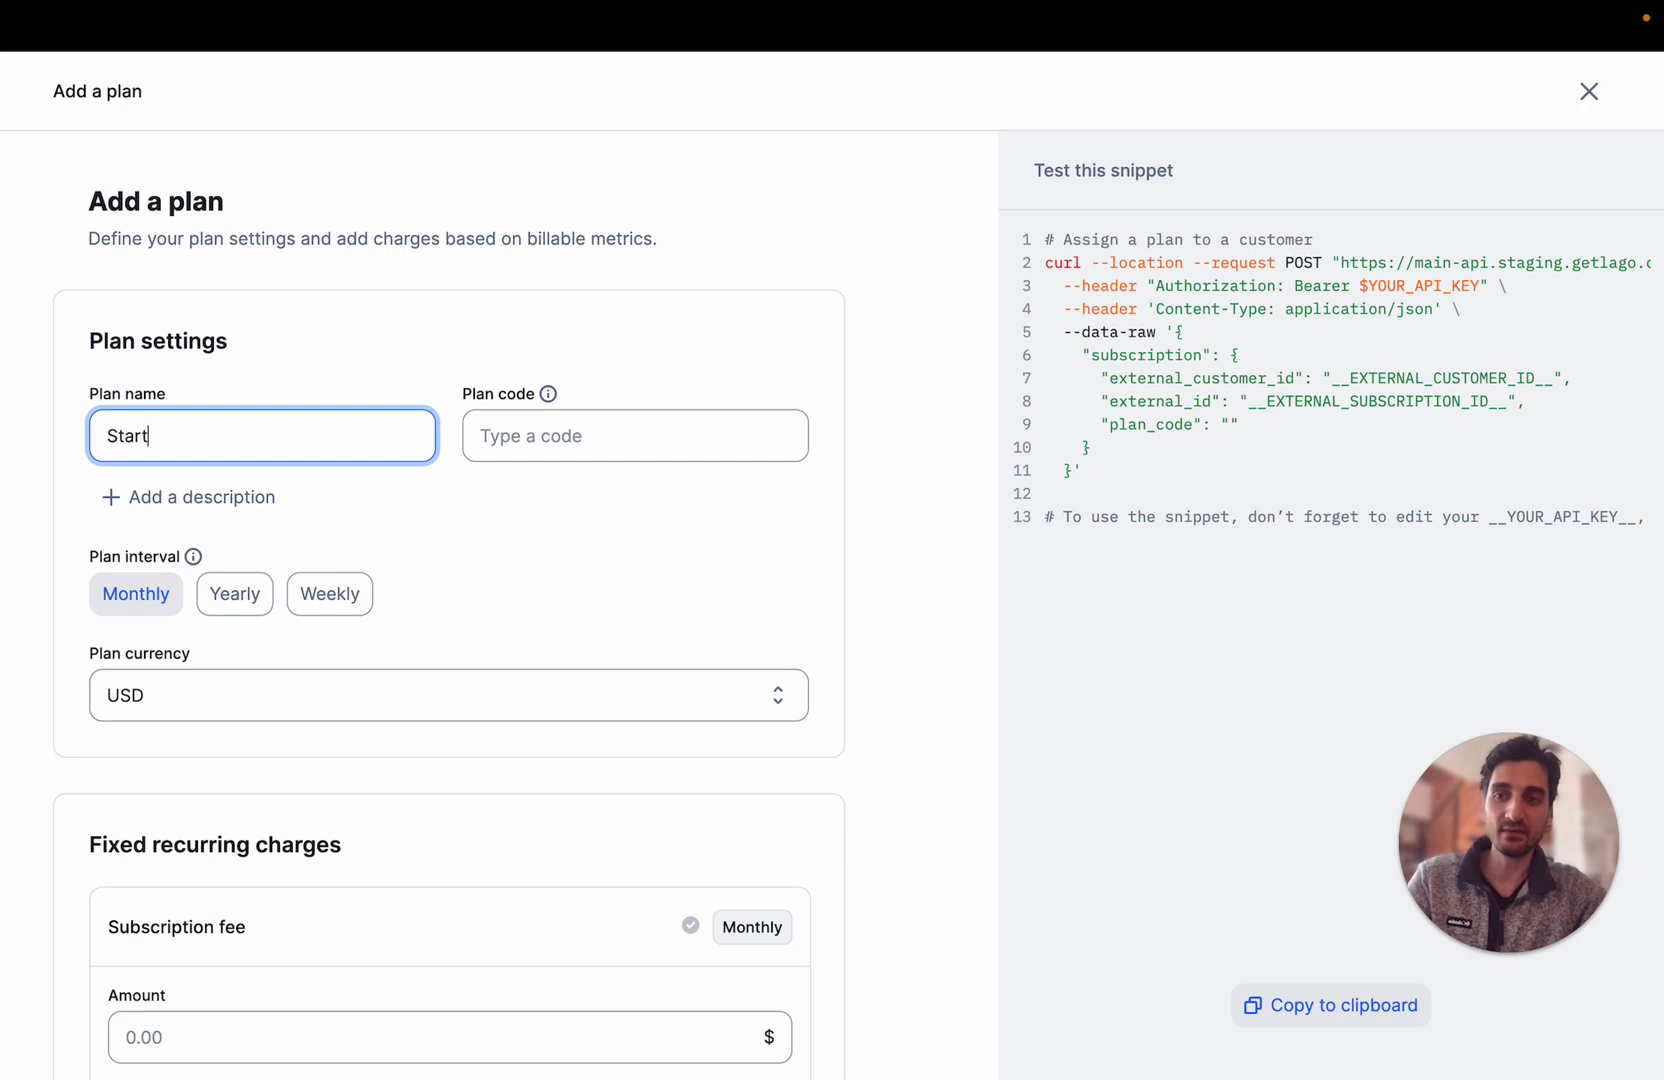
{"action": "key", "text": "Tab"}
{"action": "type", "text": "startup"}
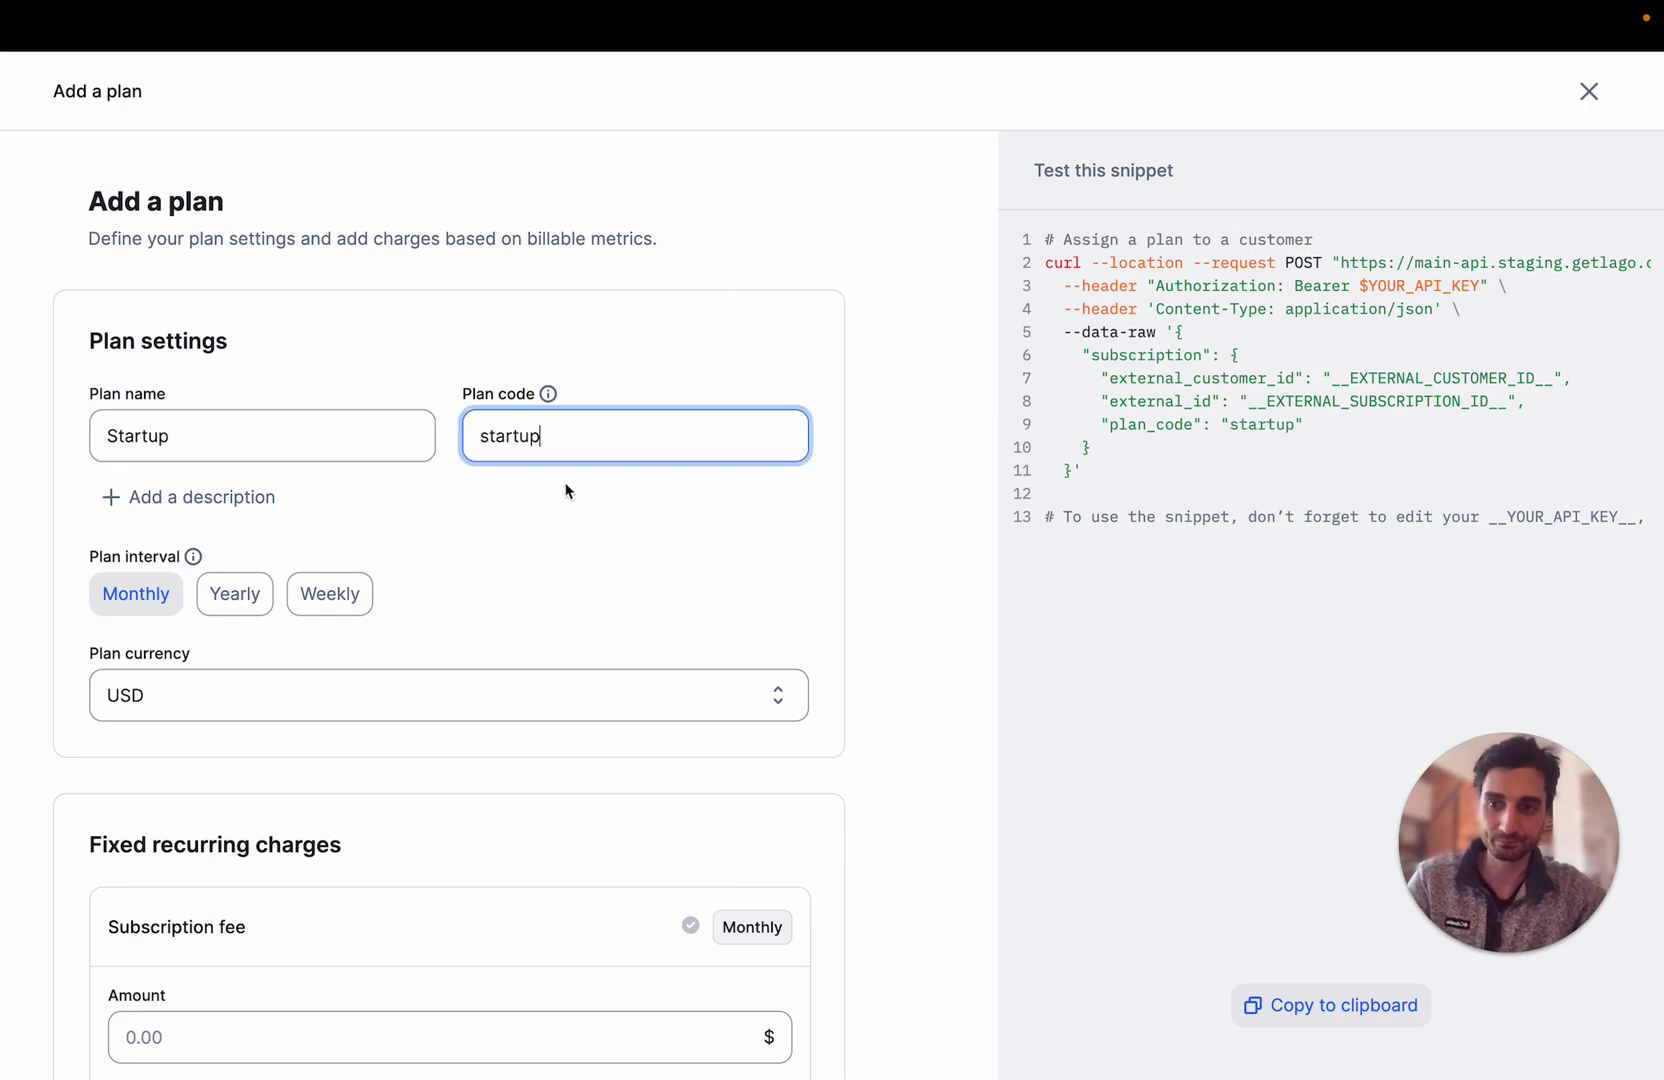
Set the plan's subscription fee to $10 and have it paid in advance
{"action": "scroll", "coordinate": [560, 520], "scroll_direction": "down", "scroll_amount": 3}
{"action": "left_click", "coordinate": [383, 748]}
{"action": "scroll", "coordinate": [383, 750], "scroll_direction": "down", "scroll_amount": 1}
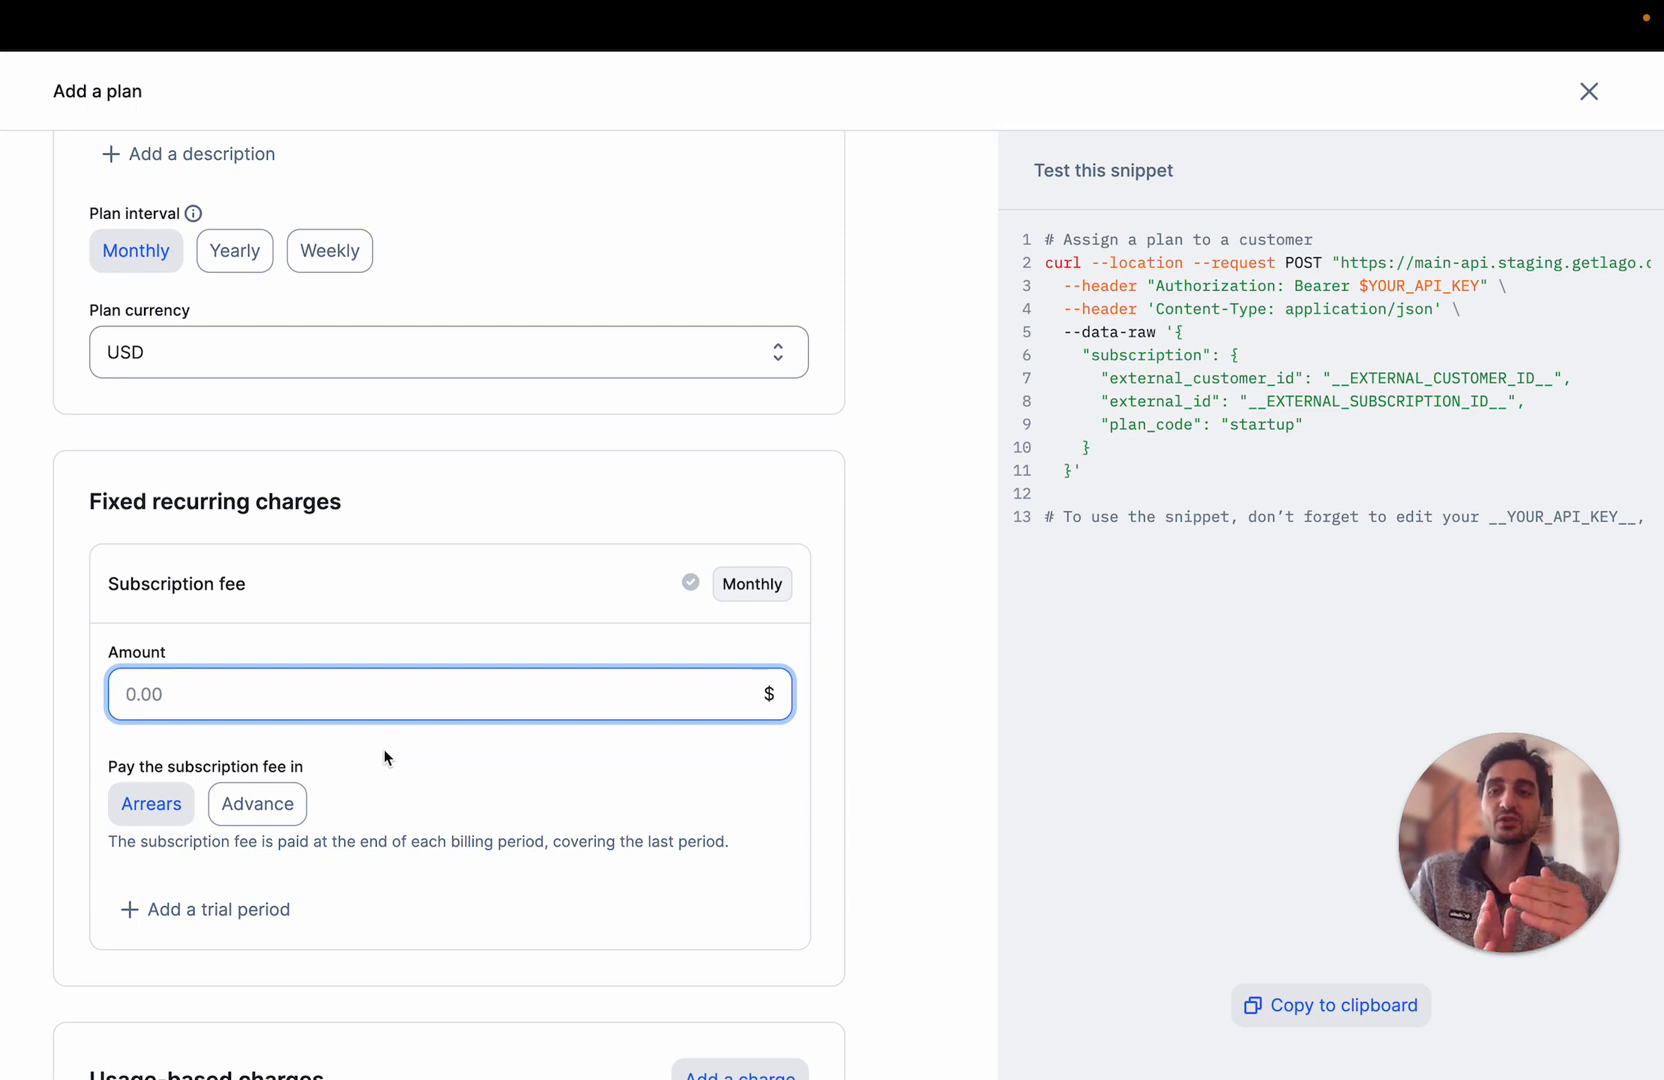
{"action": "type", "text": "10"}
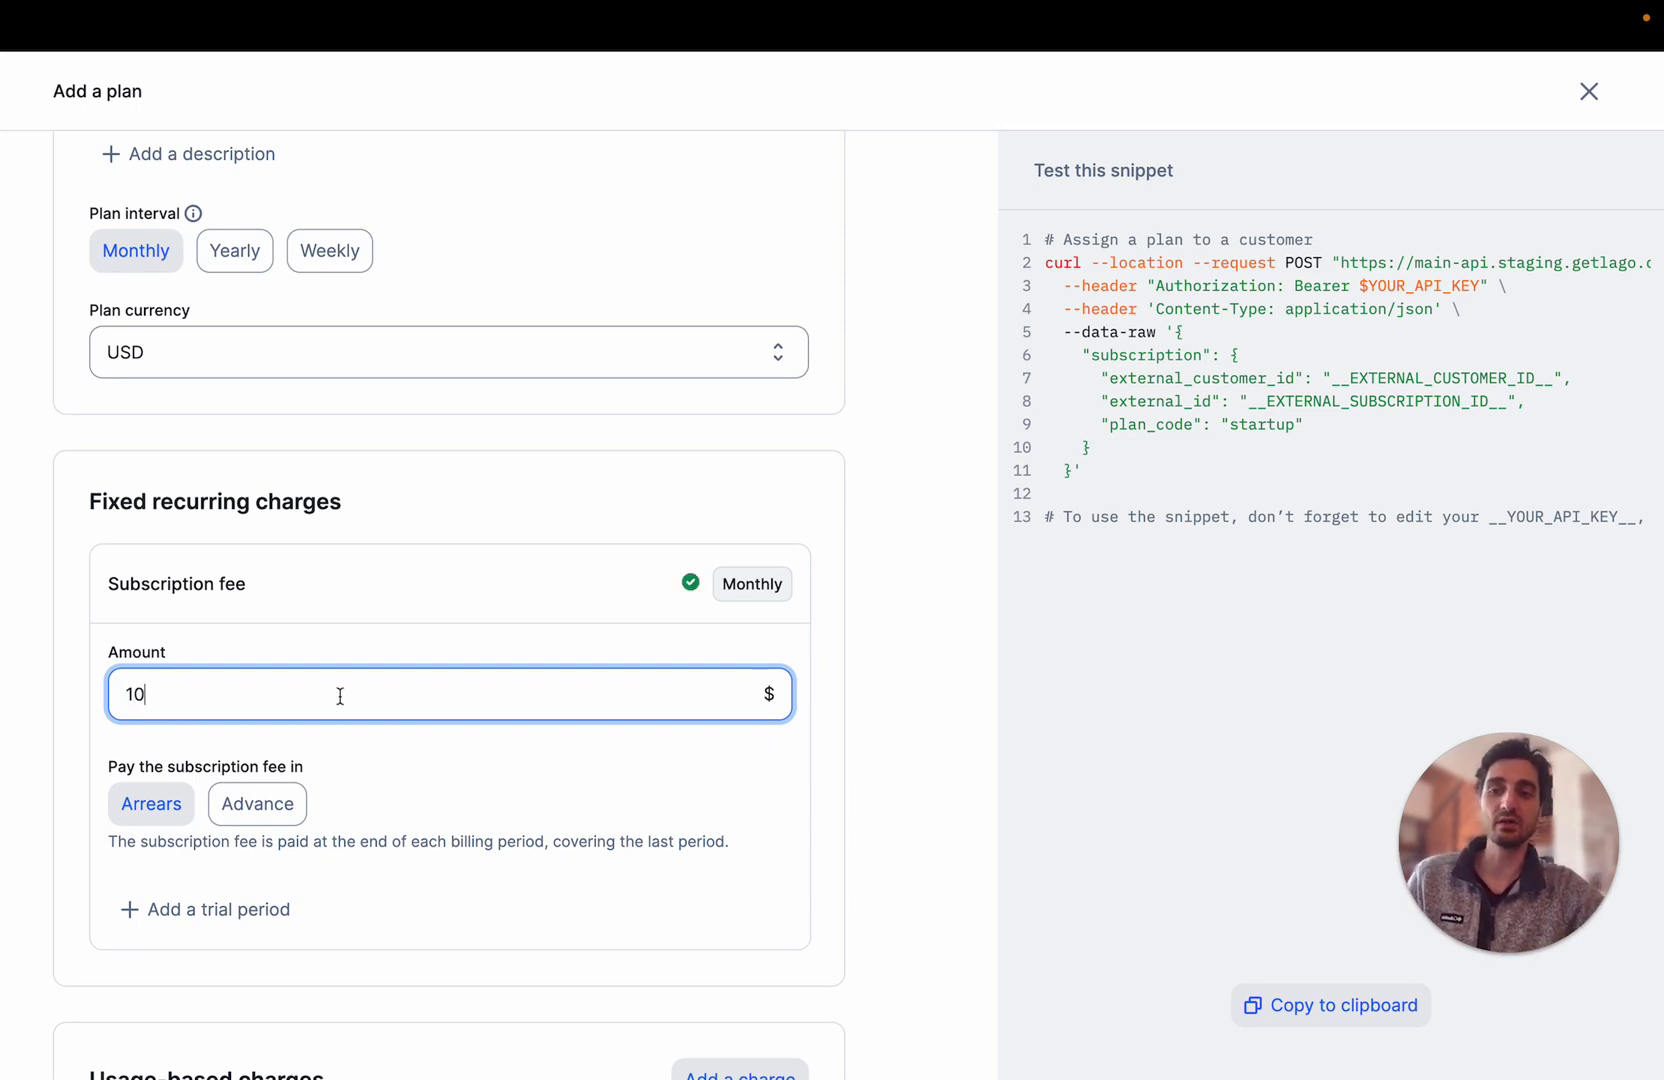
{"action": "scroll", "coordinate": [344, 741], "scroll_direction": "down", "scroll_amount": 1}
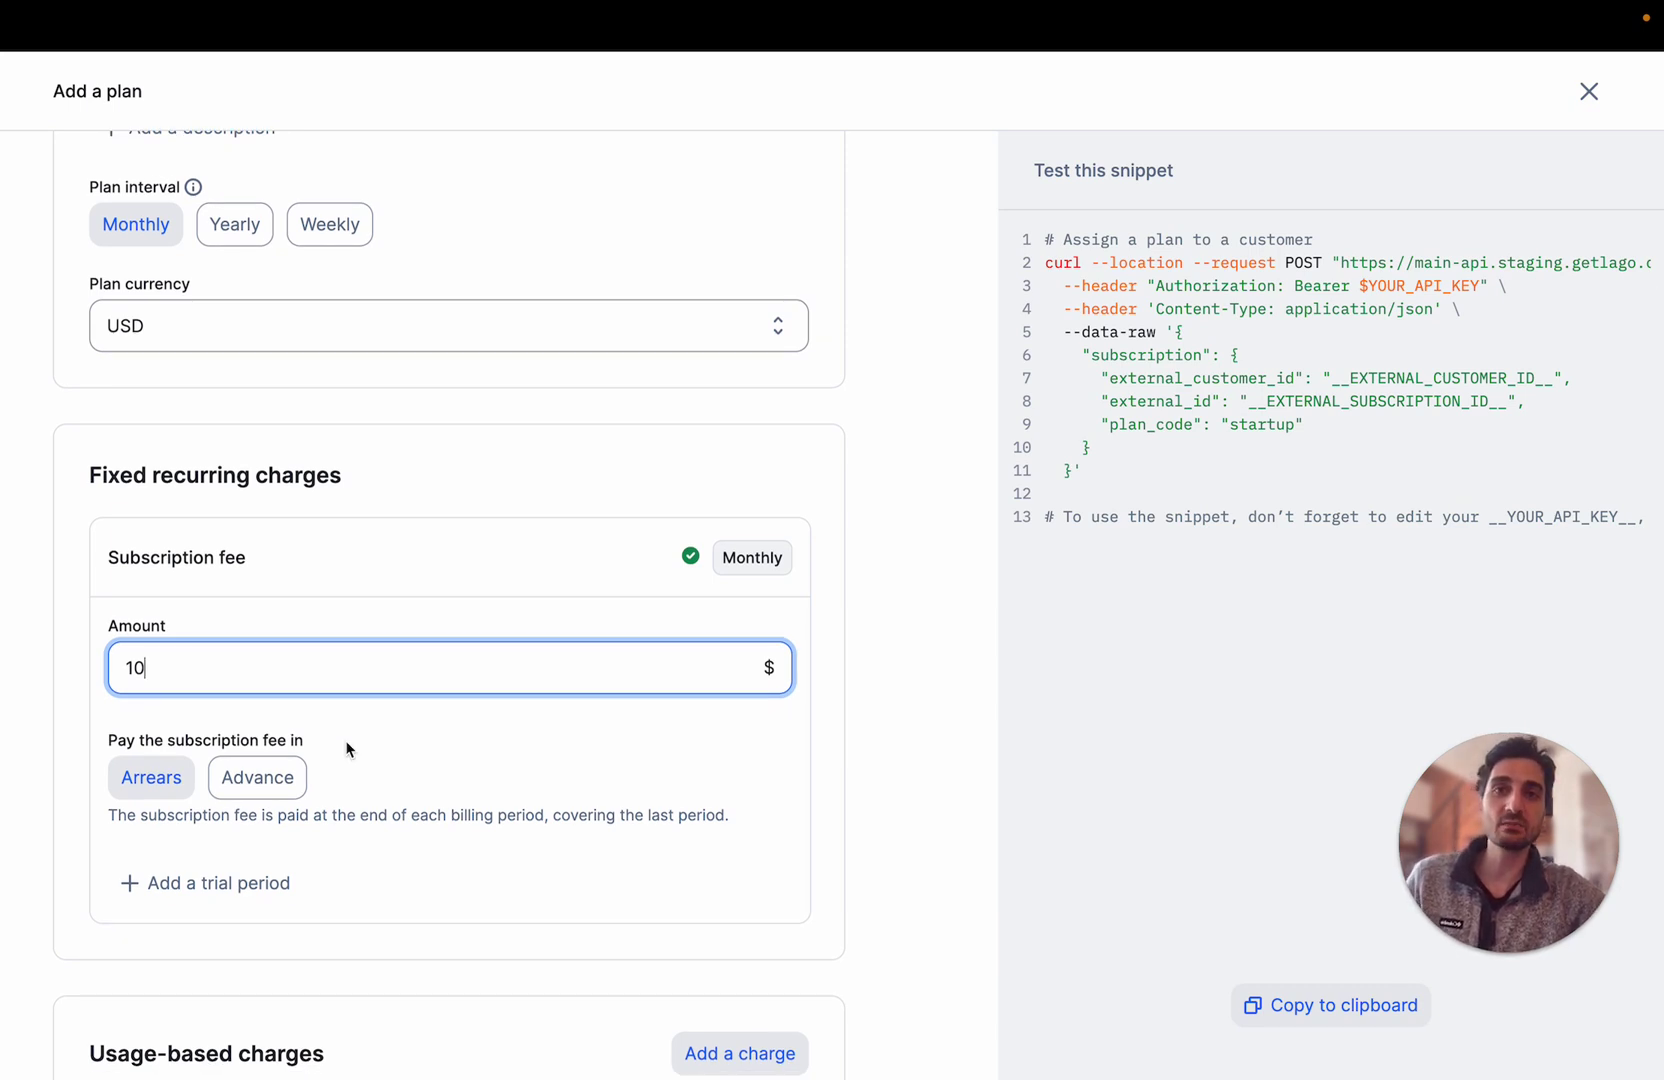
{"action": "left_click", "coordinate": [285, 782]}
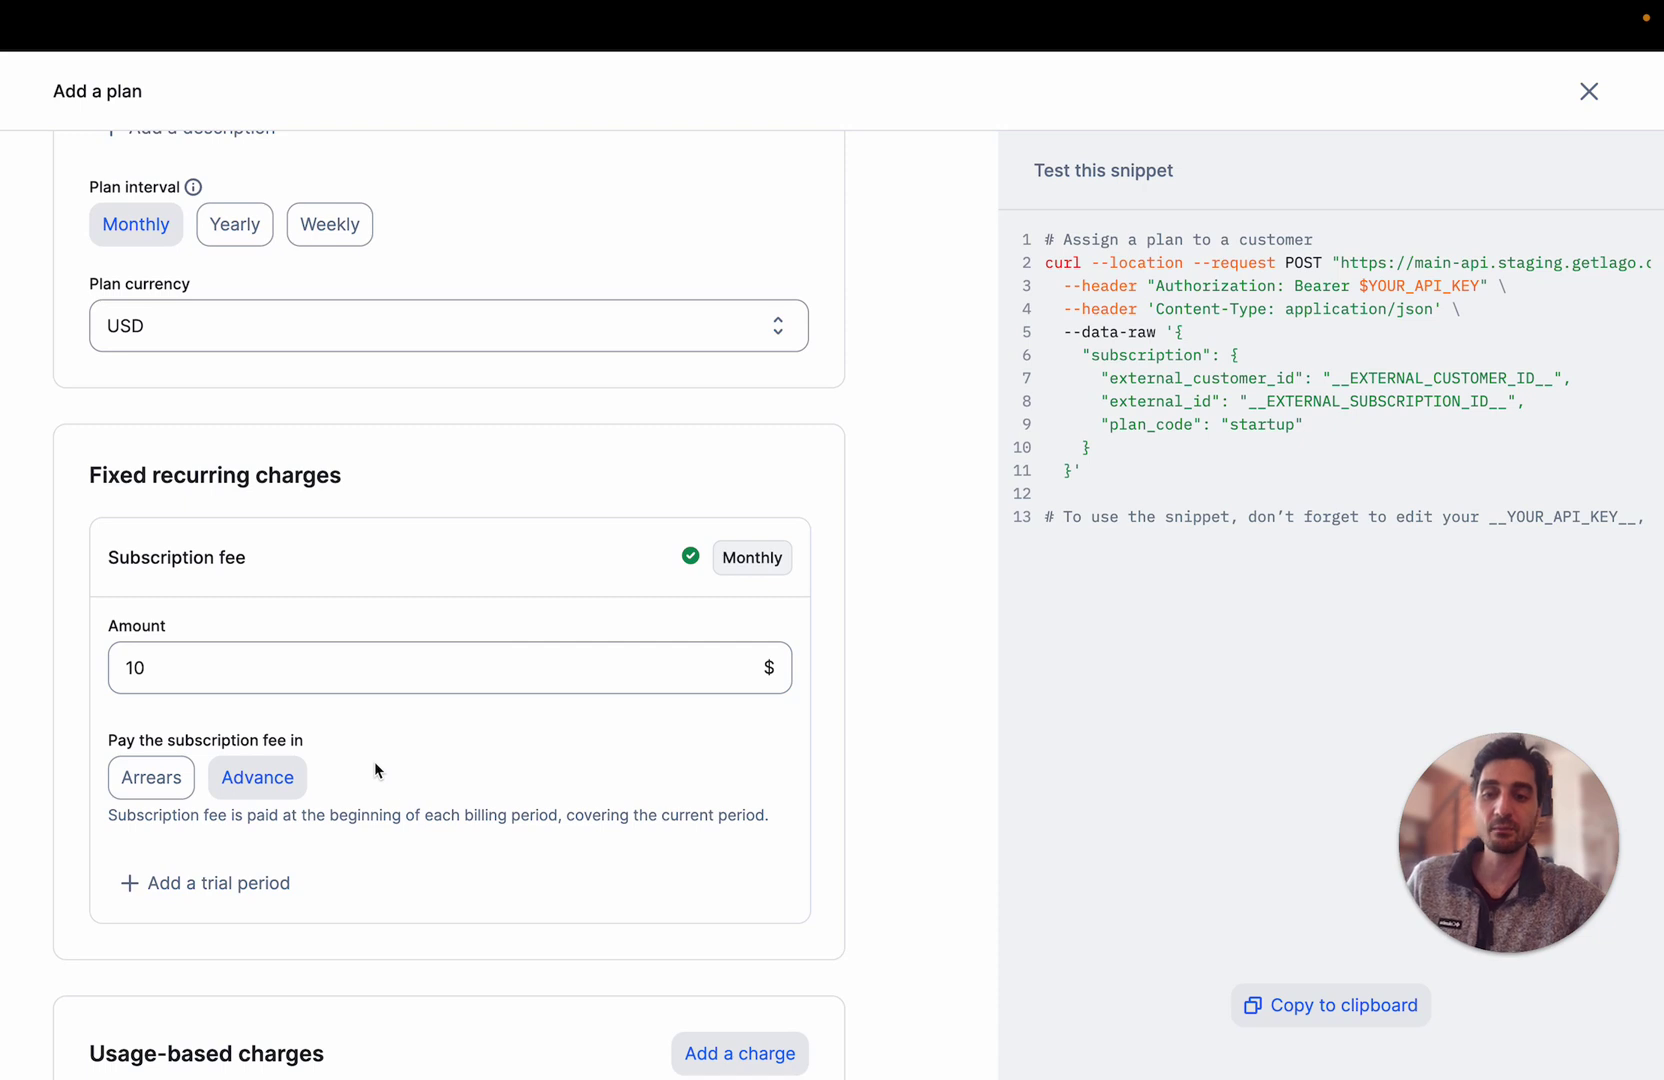
Add a usage-based charge for the Seats metric with a standard price of $5 per unit
{"action": "scroll", "coordinate": [375, 770], "scroll_direction": "down", "scroll_amount": 5}
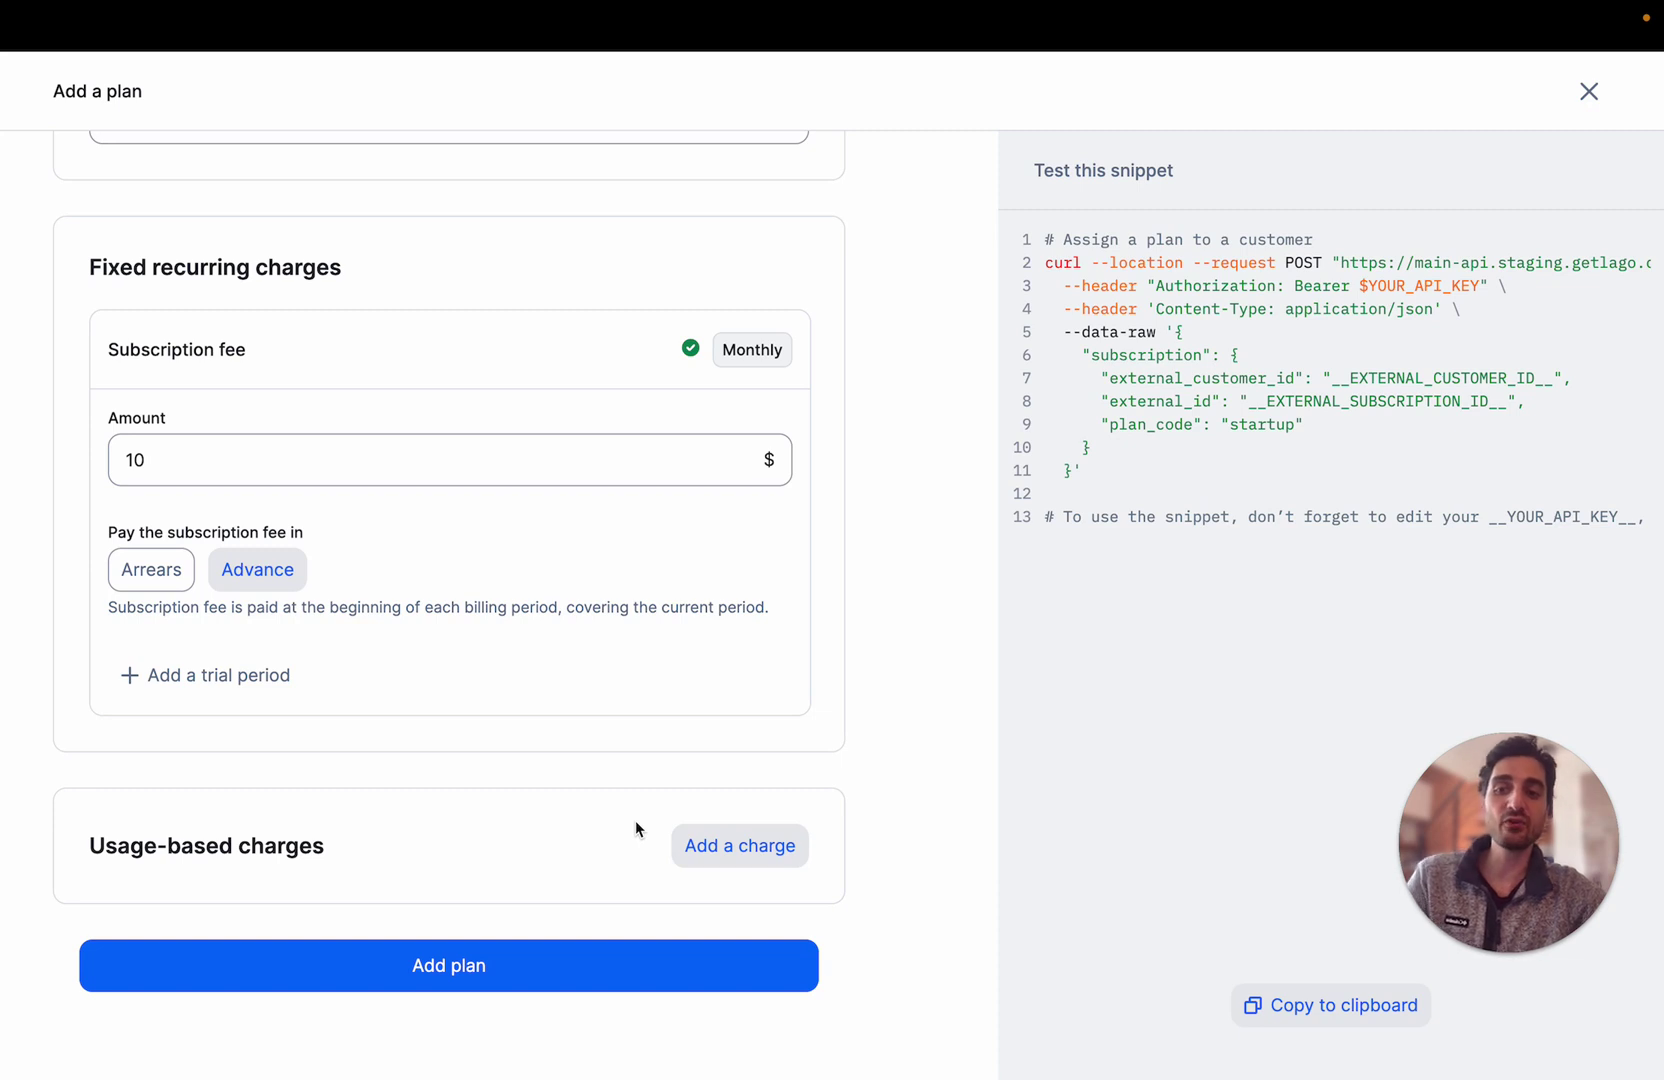
{"action": "left_click", "coordinate": [706, 846]}
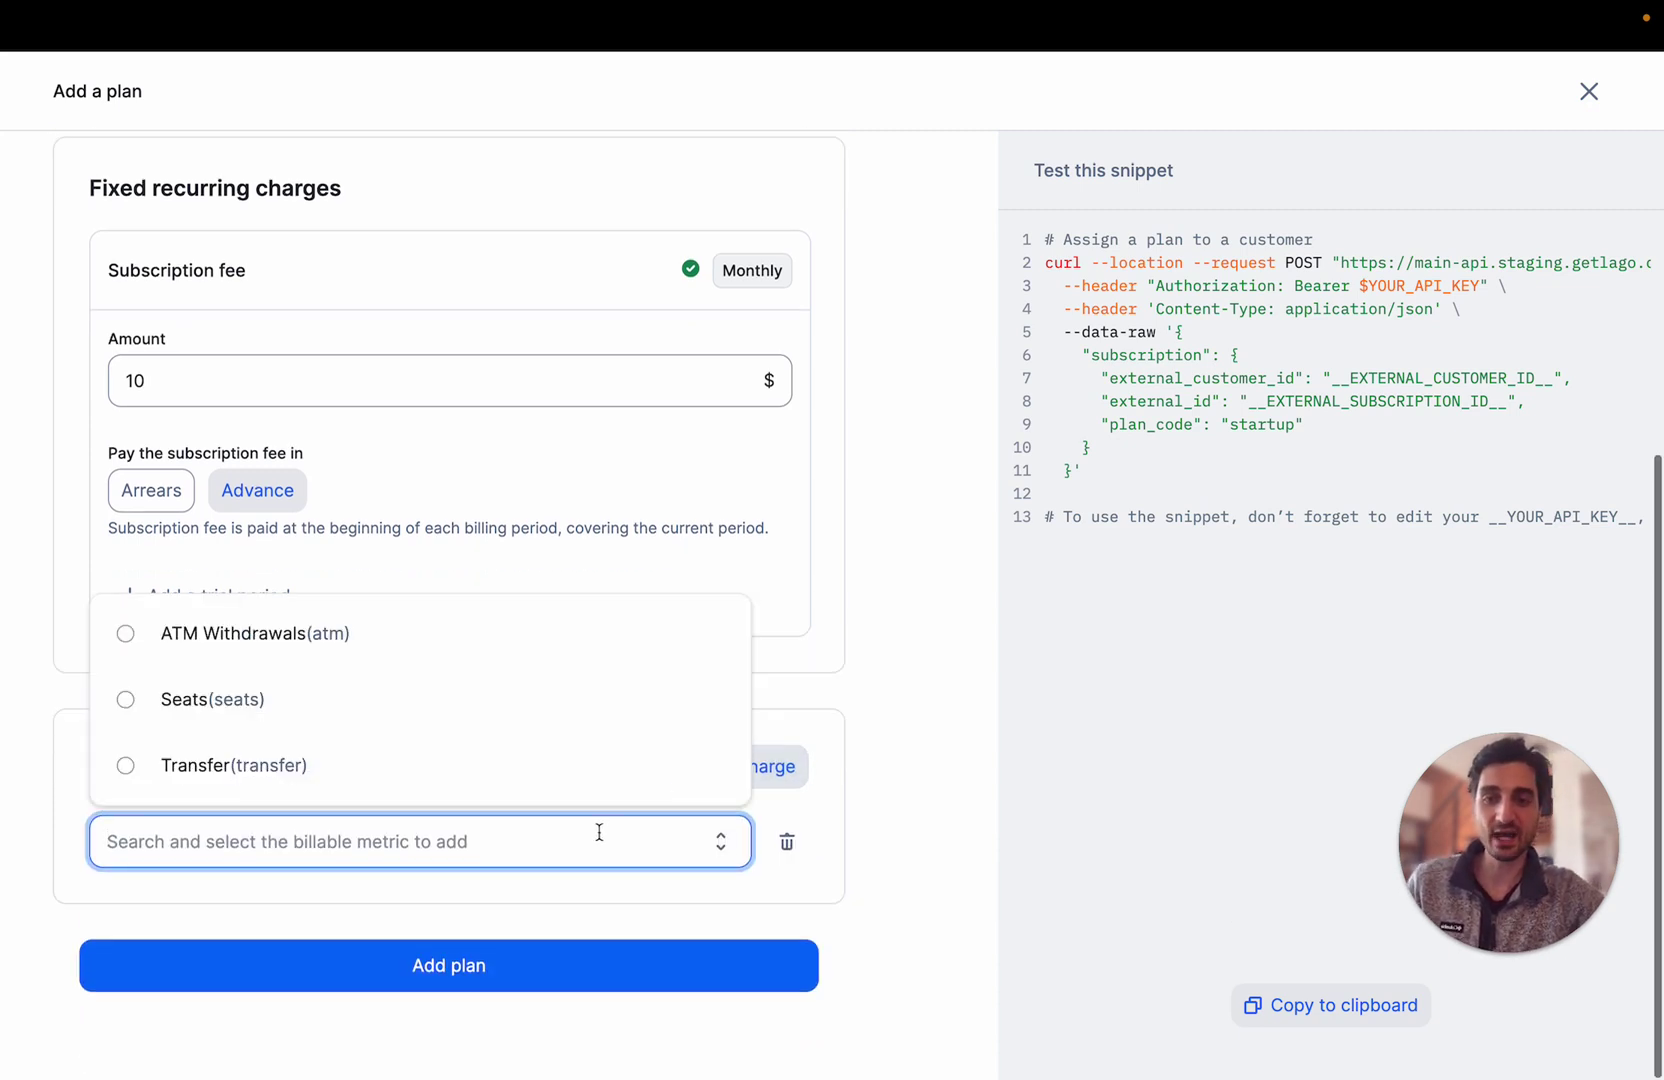
{"action": "left_click", "coordinate": [457, 716]}
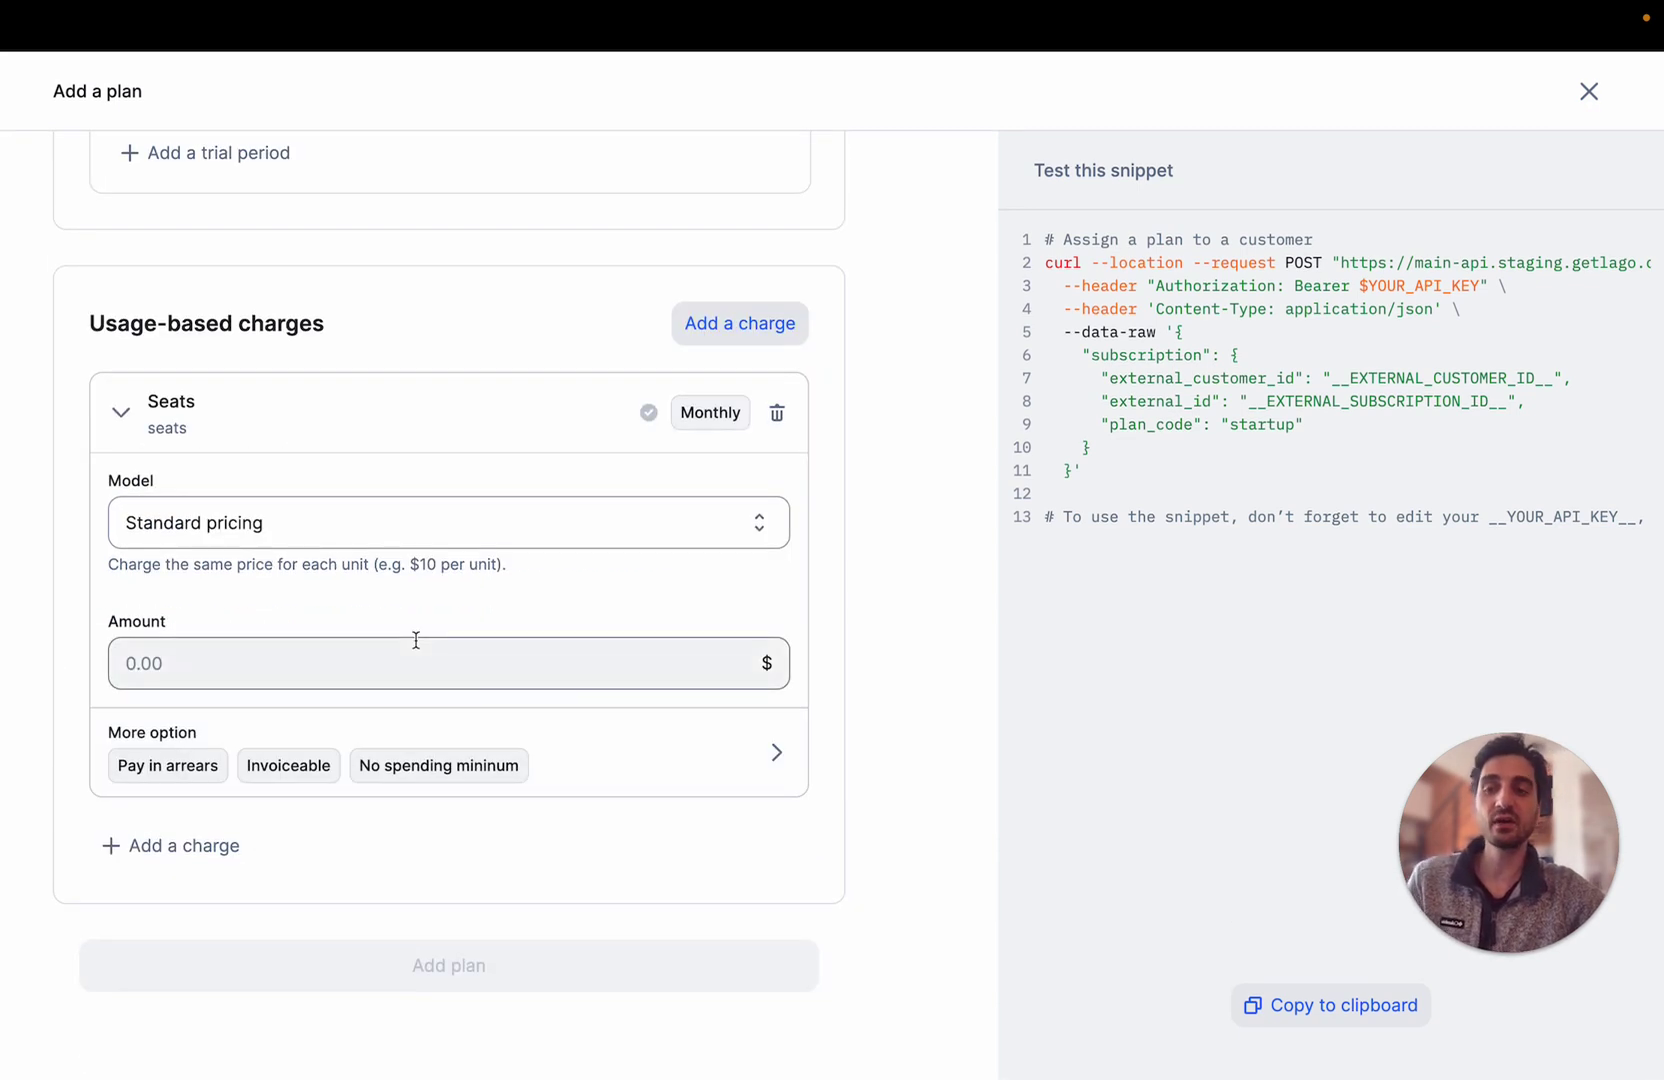
{"action": "left_click", "coordinate": [416, 641]}
{"action": "type", "text": "5"}
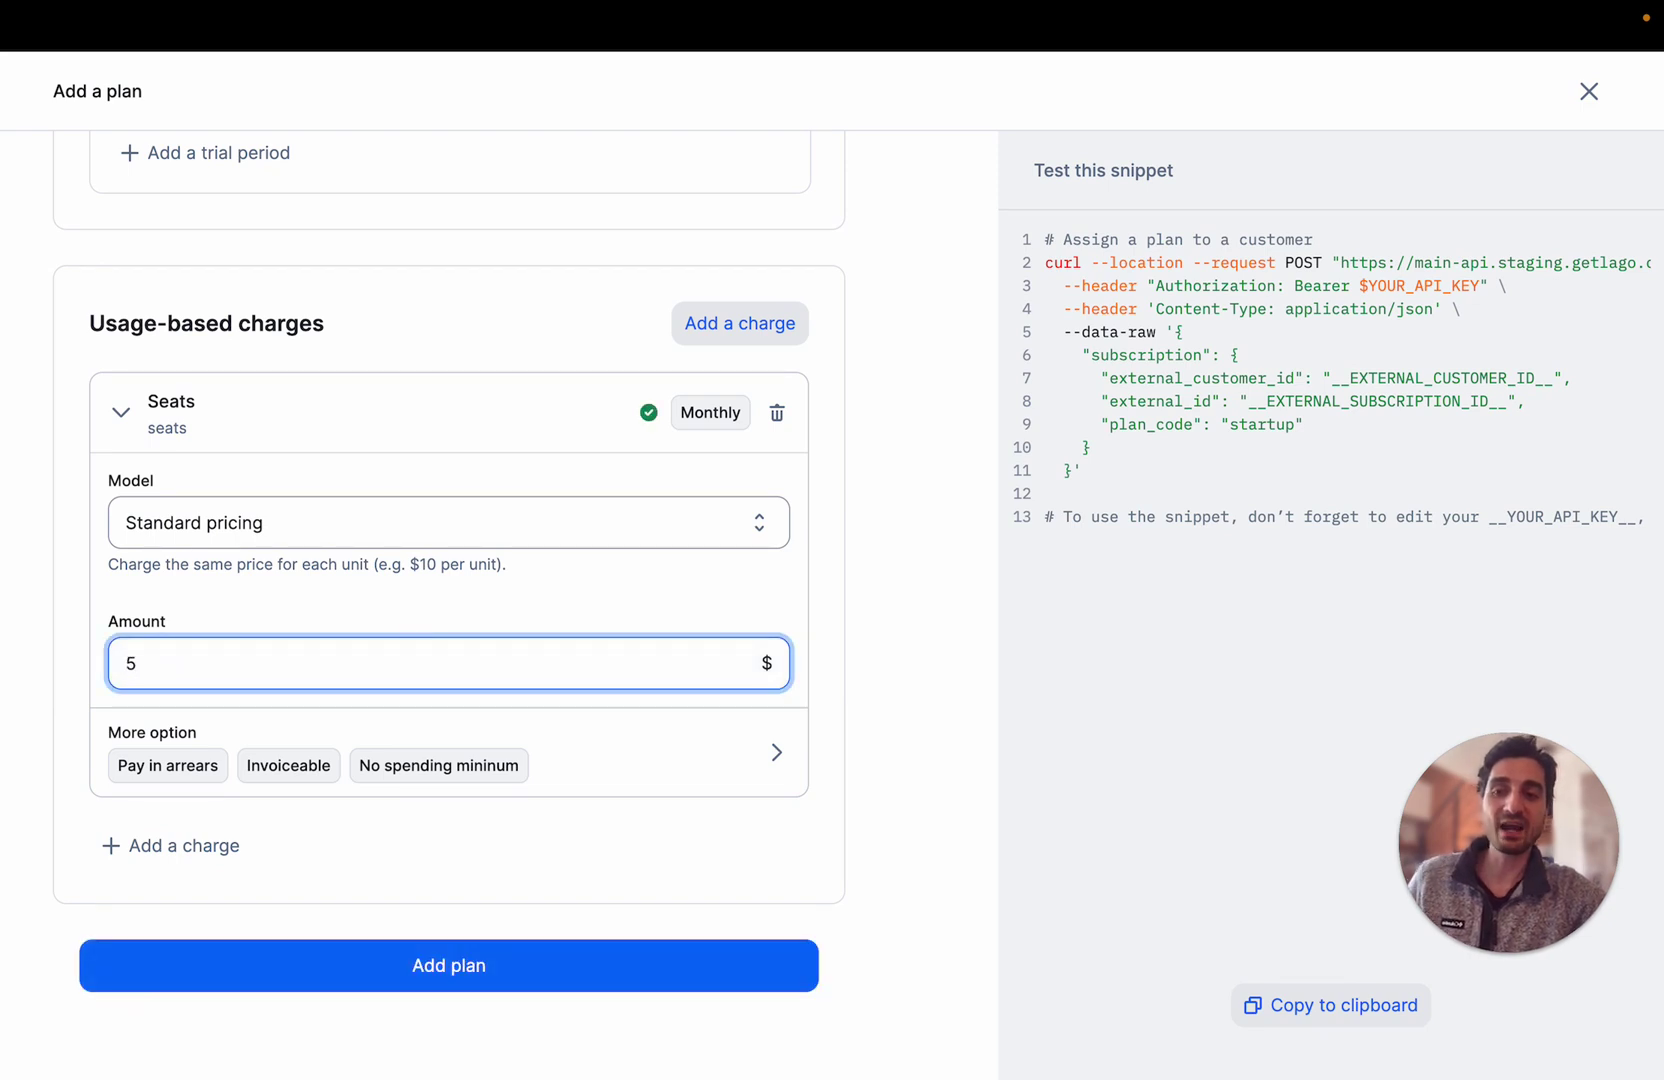
Set the Seats charge to be paid in advance and collapse its details
{"action": "left_click", "coordinate": [410, 732]}
{"action": "scroll", "coordinate": [408, 732], "scroll_direction": "down", "scroll_amount": 3}
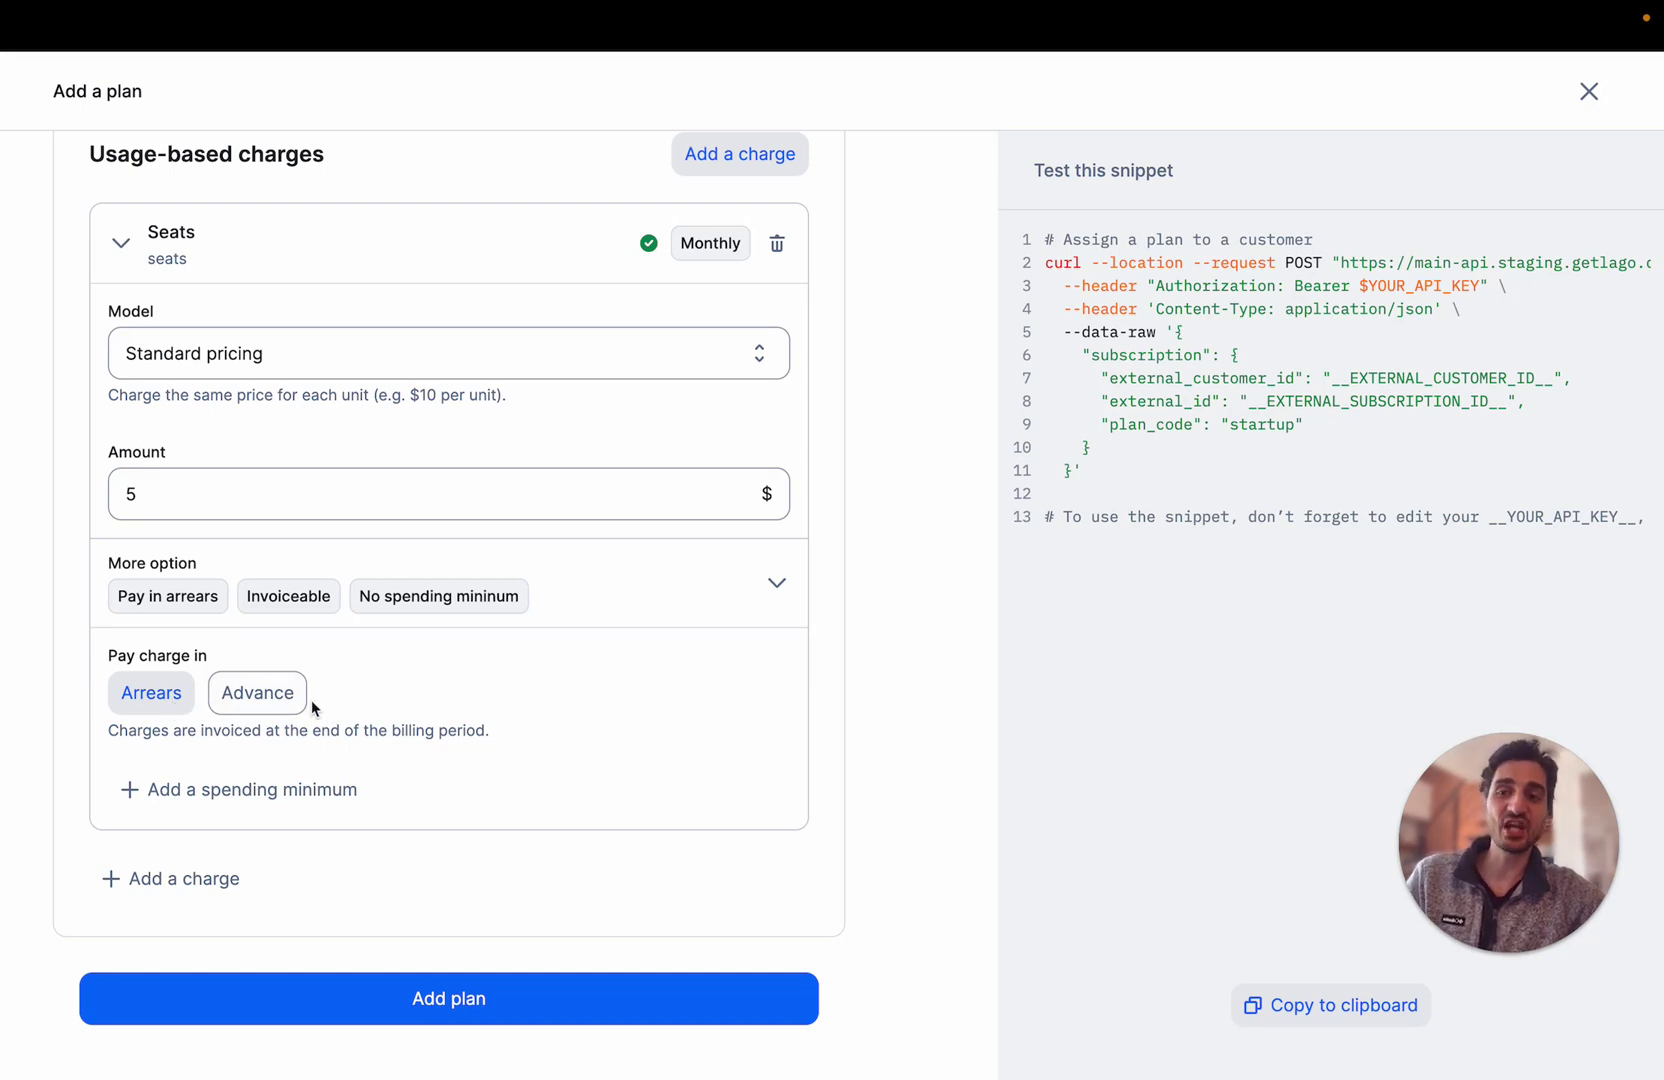
{"action": "left_click", "coordinate": [272, 694]}
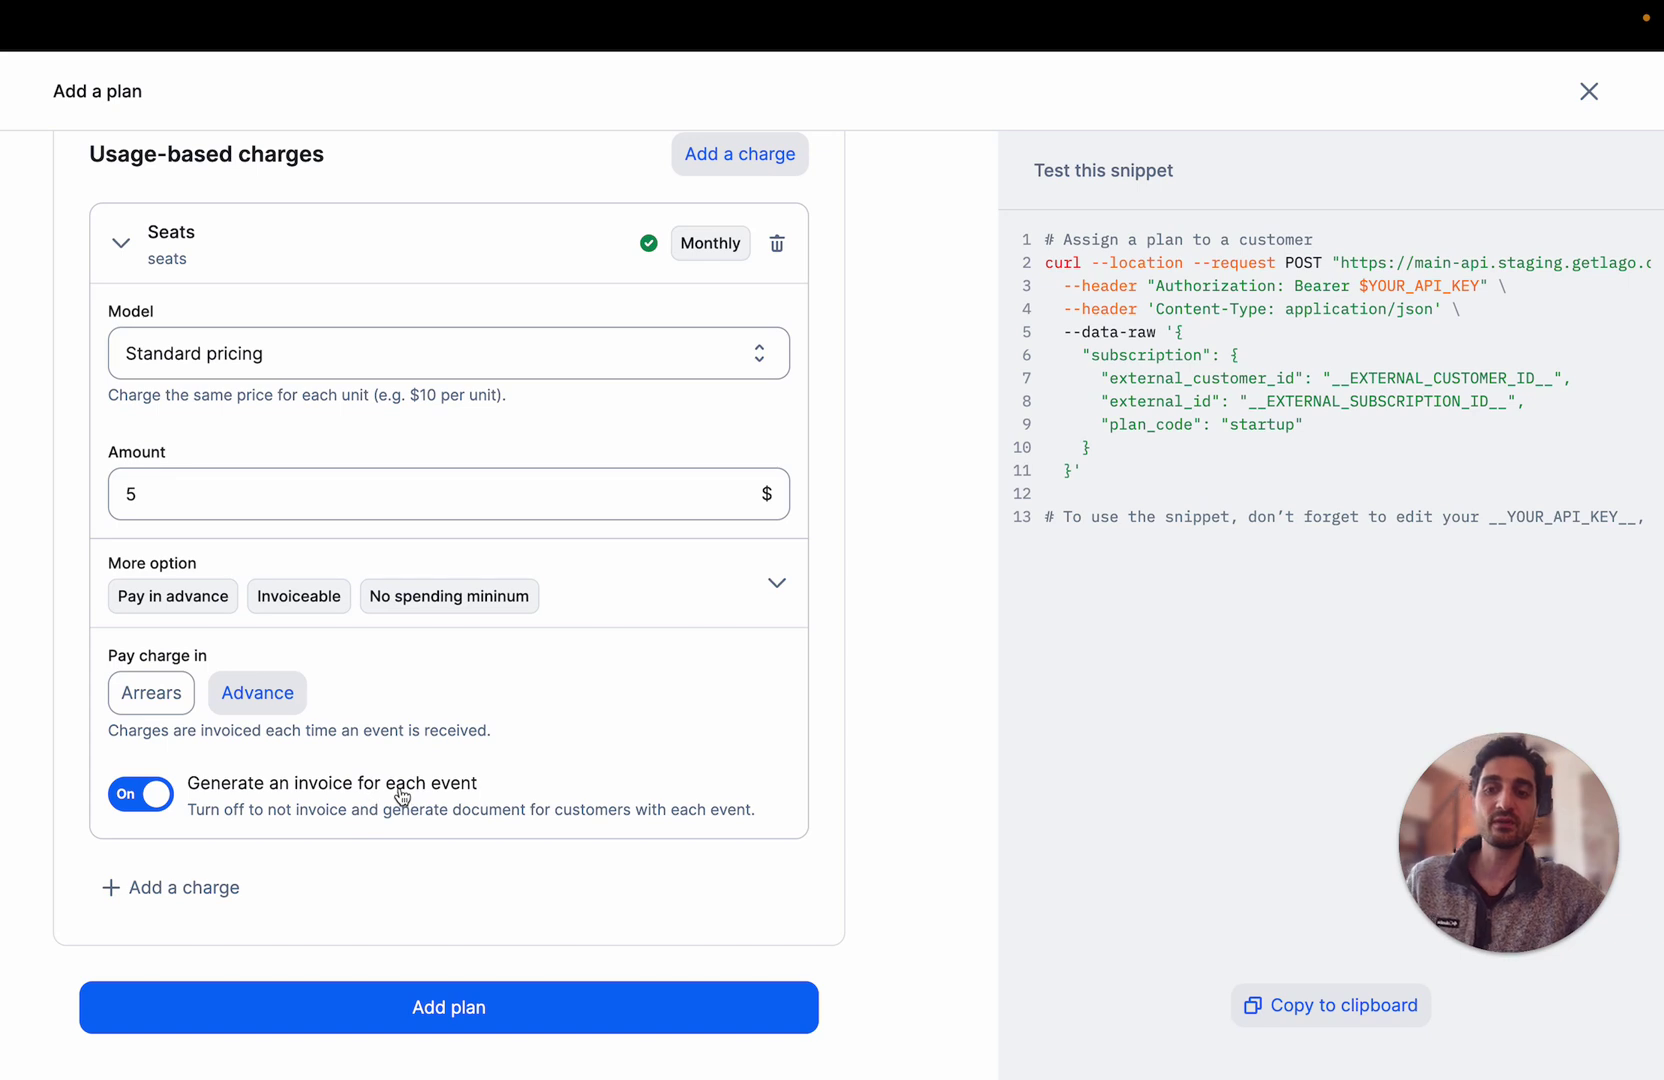
{"action": "scroll", "coordinate": [401, 795], "scroll_direction": "up", "scroll_amount": 1}
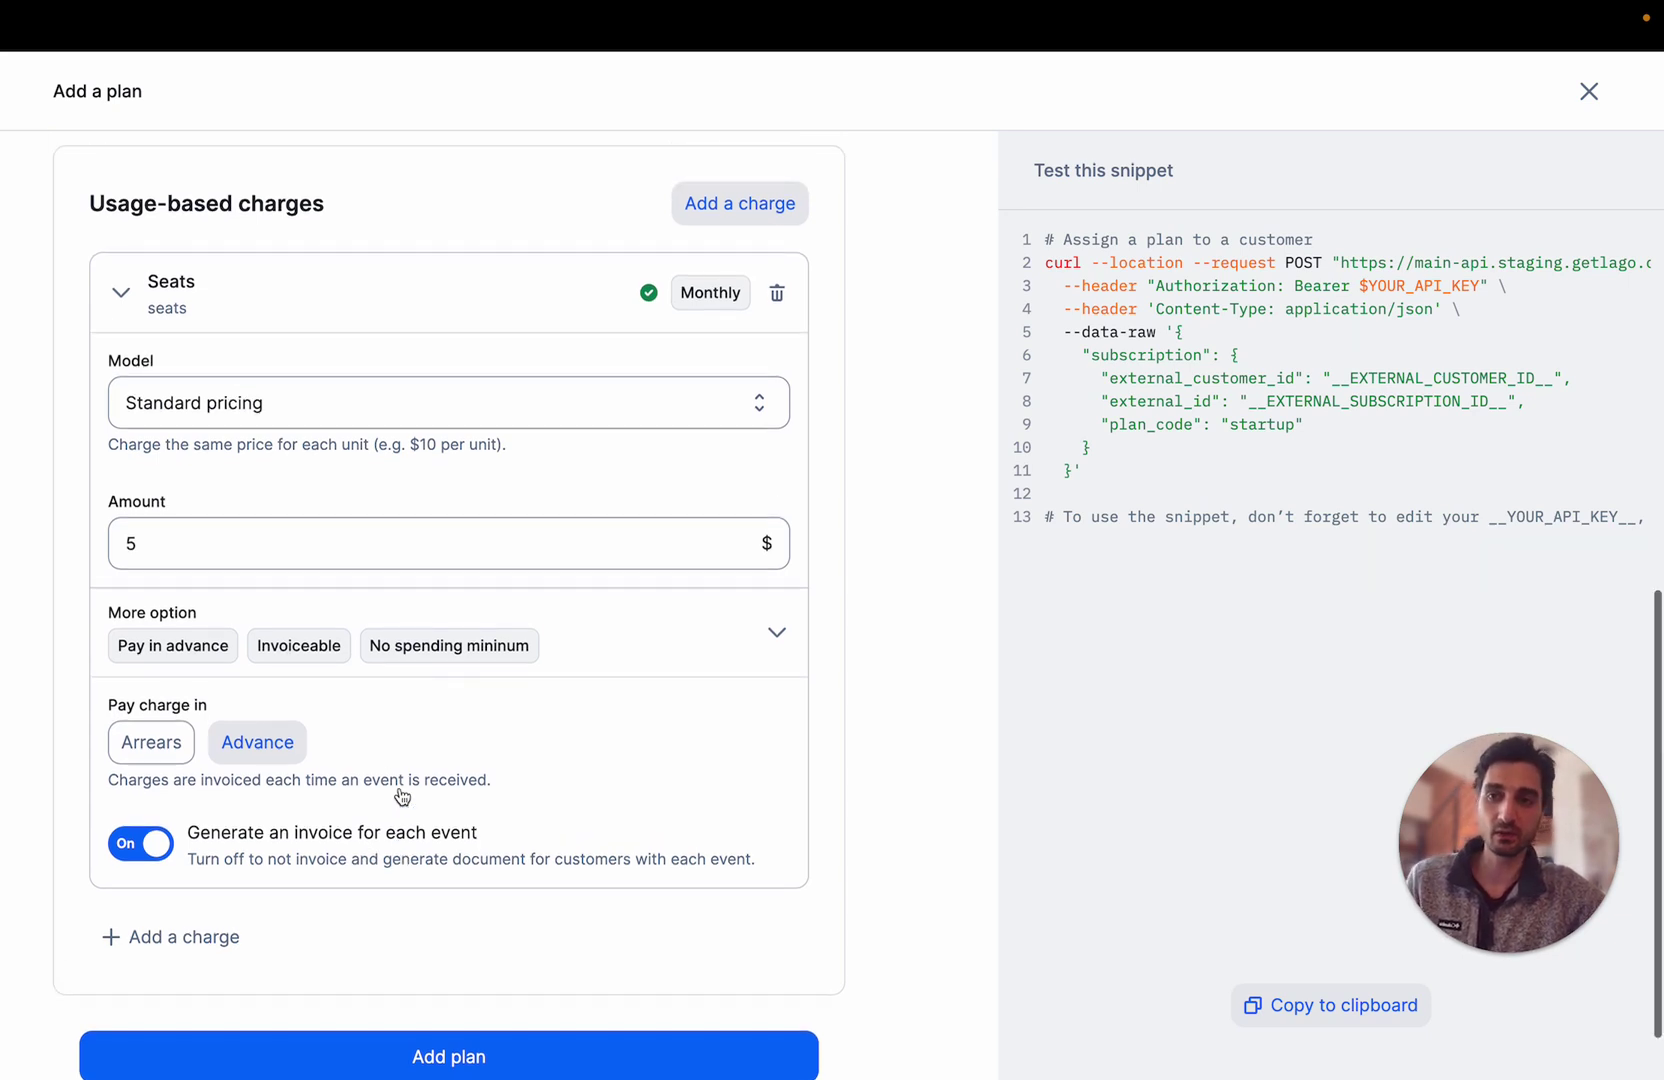
{"action": "left_click", "coordinate": [177, 291]}
Add a usage-based charge for the Transfer metric using percentage pricing at a 1% rate
{"action": "left_click", "coordinate": [223, 845]}
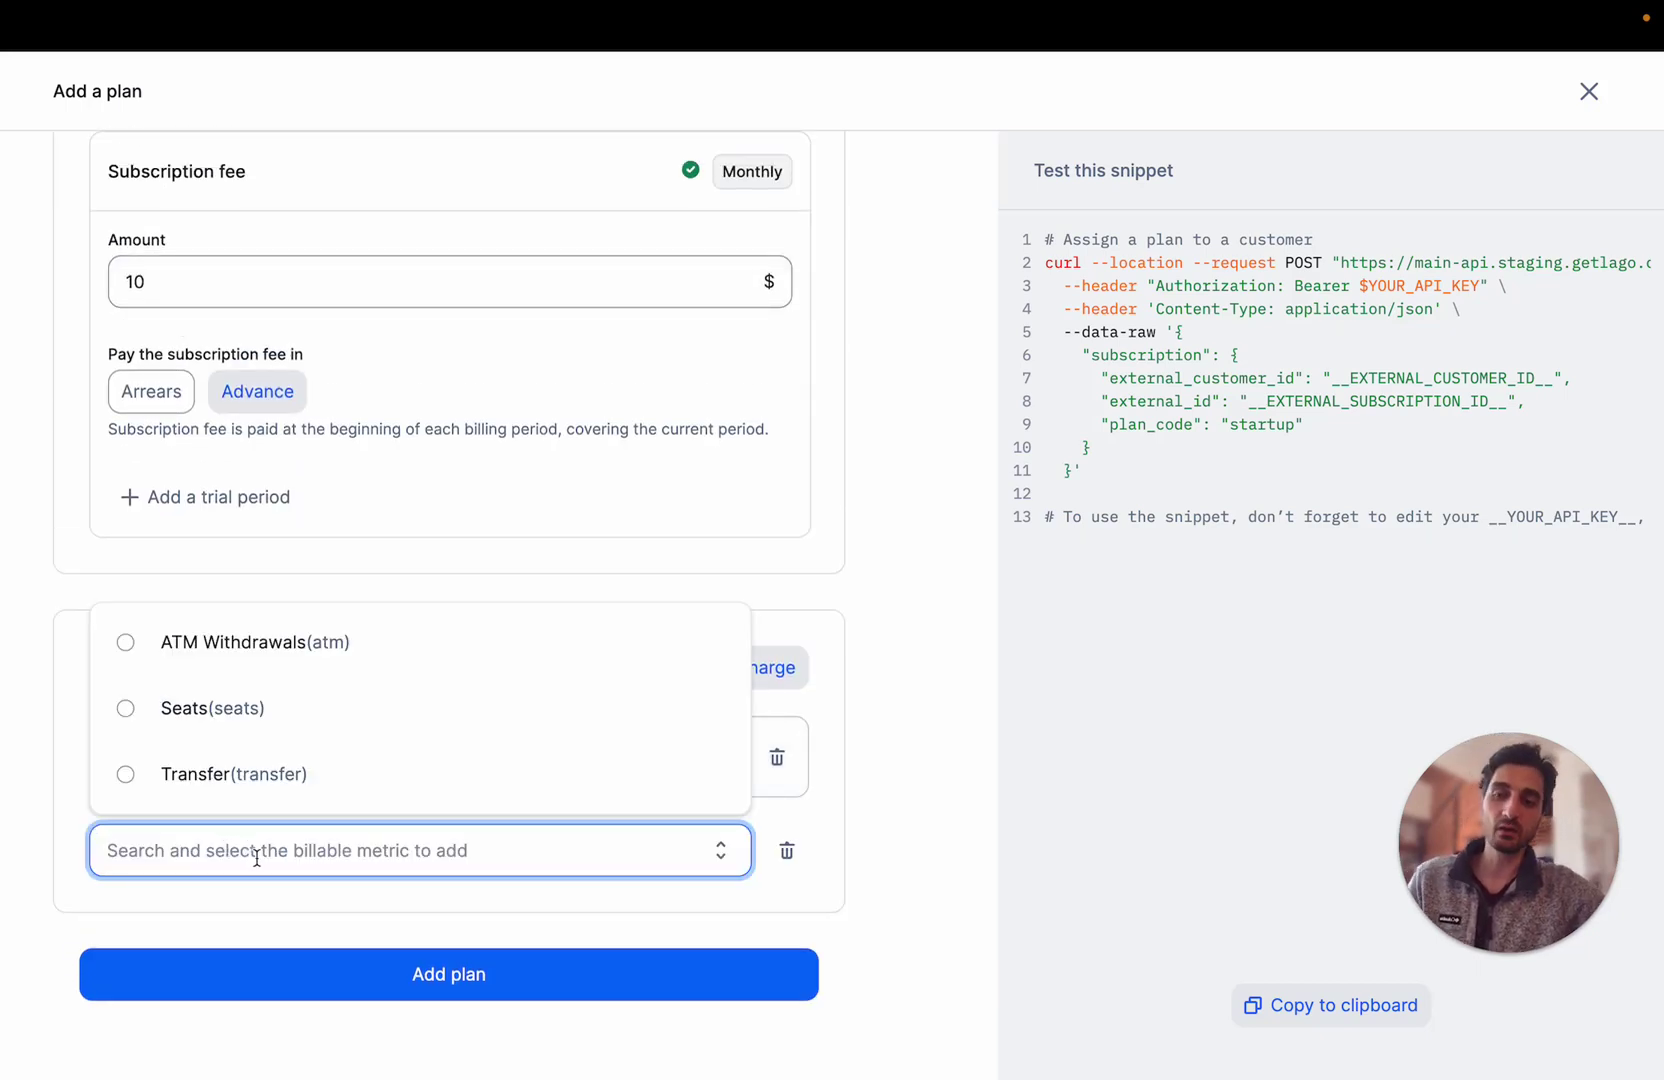
{"action": "left_click", "coordinate": [272, 795]}
{"action": "left_click", "coordinate": [298, 528]}
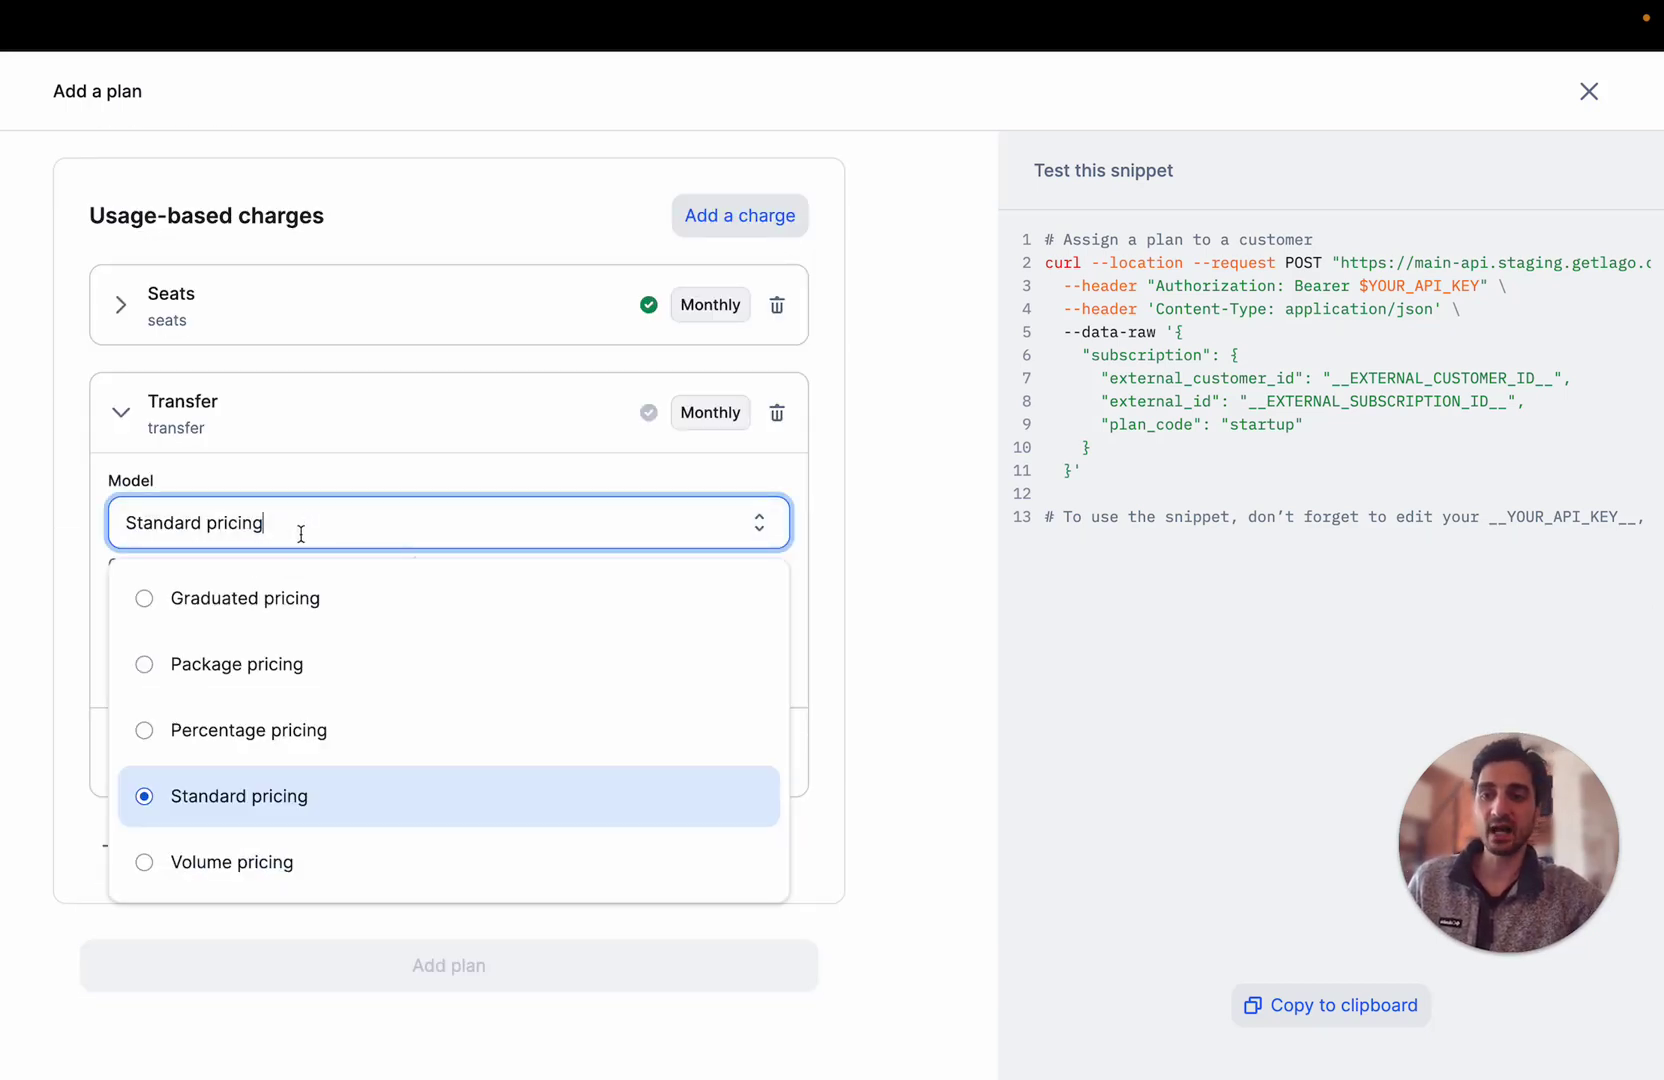
{"action": "left_click", "coordinate": [284, 760]}
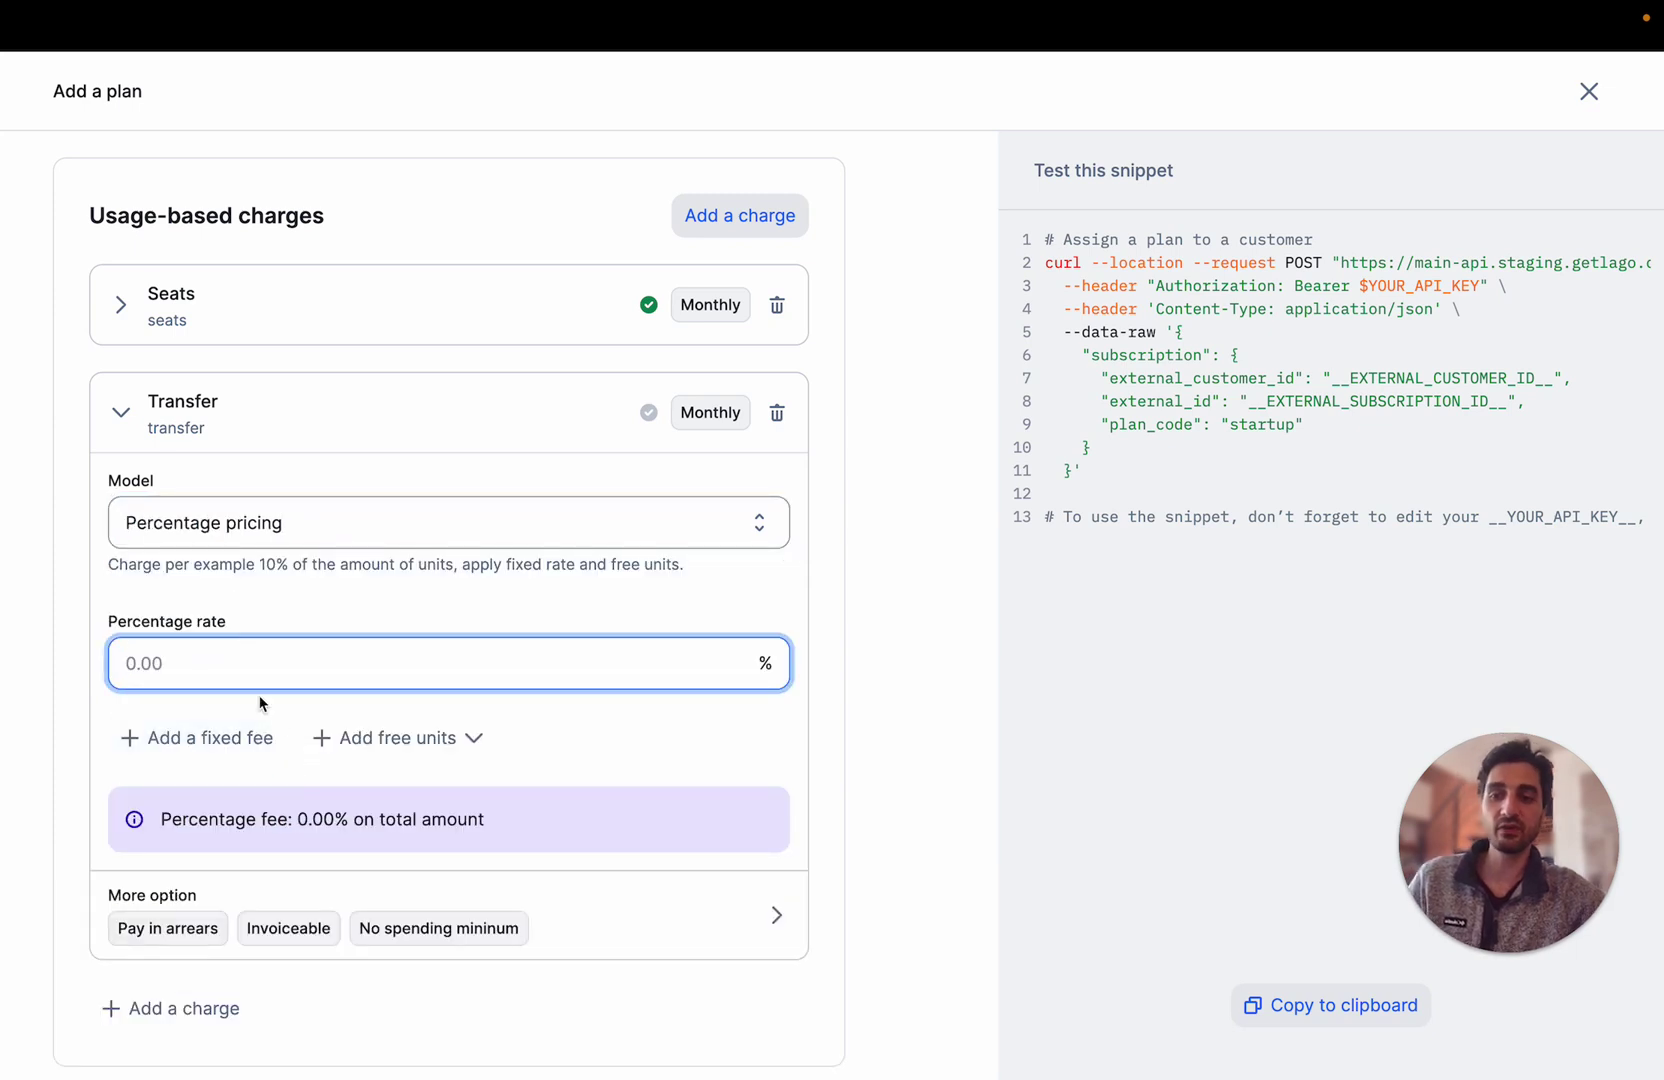
{"action": "type", "text": "1"}
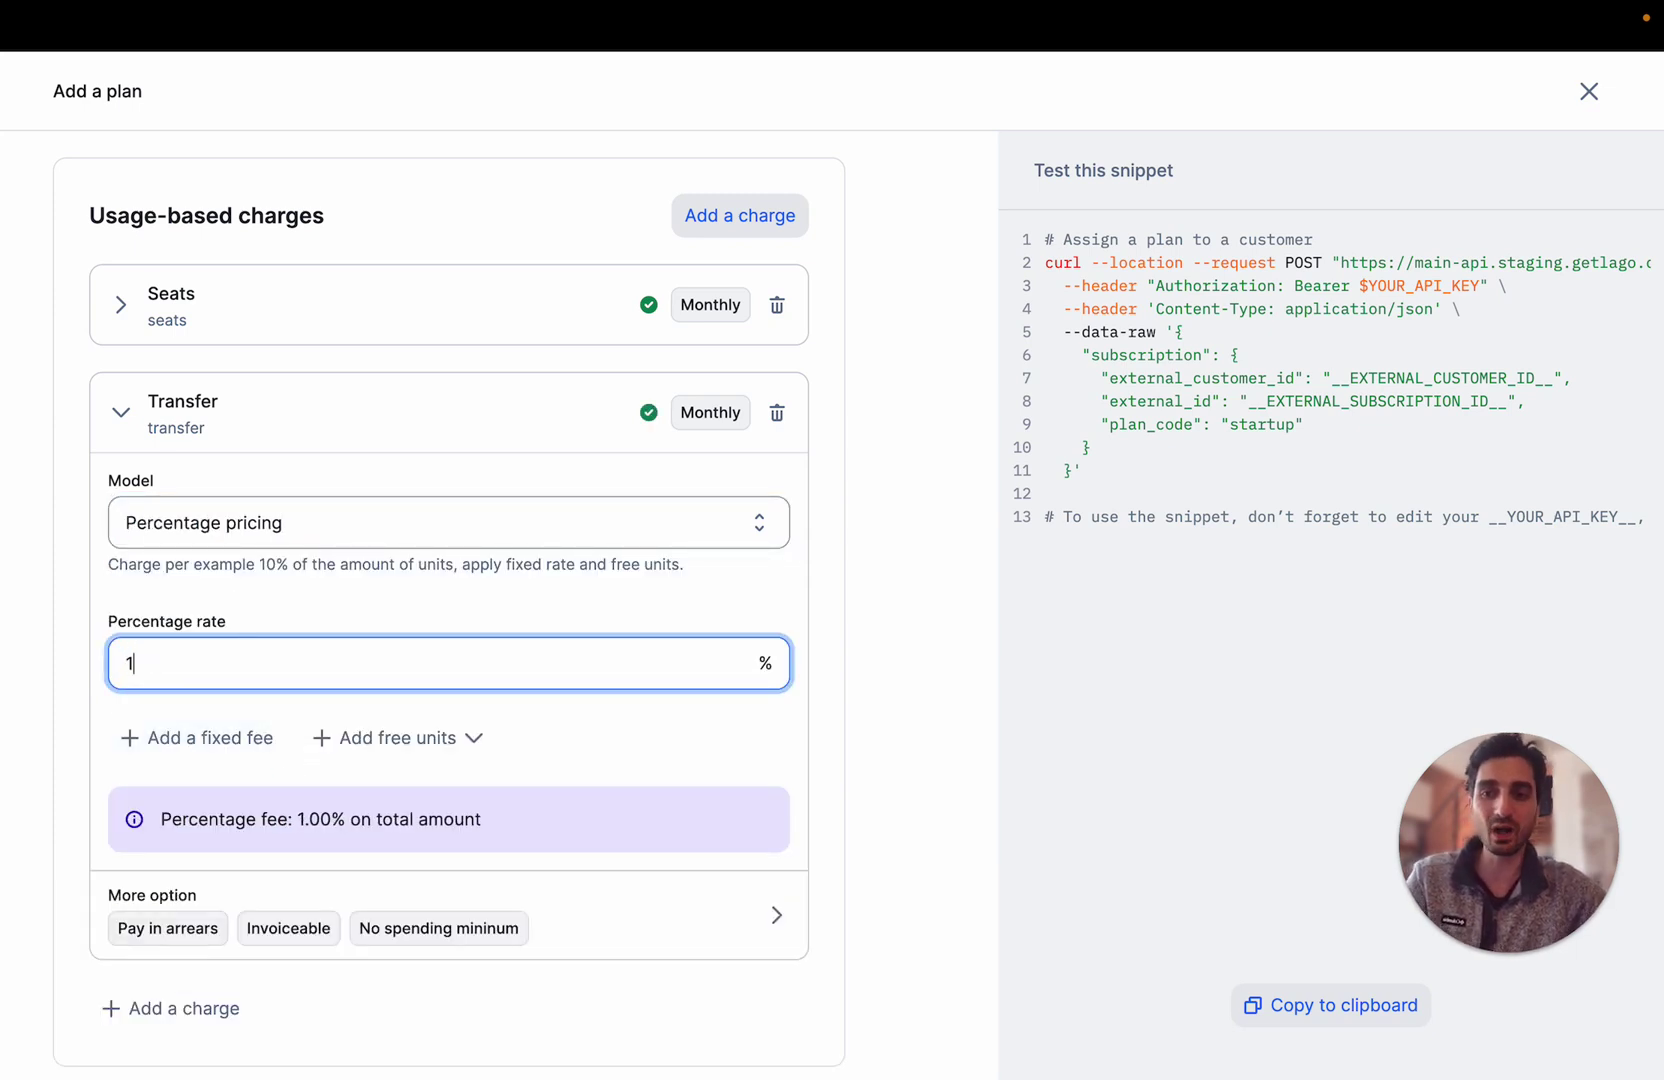
Set the Transfer charge to be paid in advance and turn off generating an invoice for each event
{"action": "scroll", "coordinate": [401, 806], "scroll_direction": "down", "scroll_amount": 1}
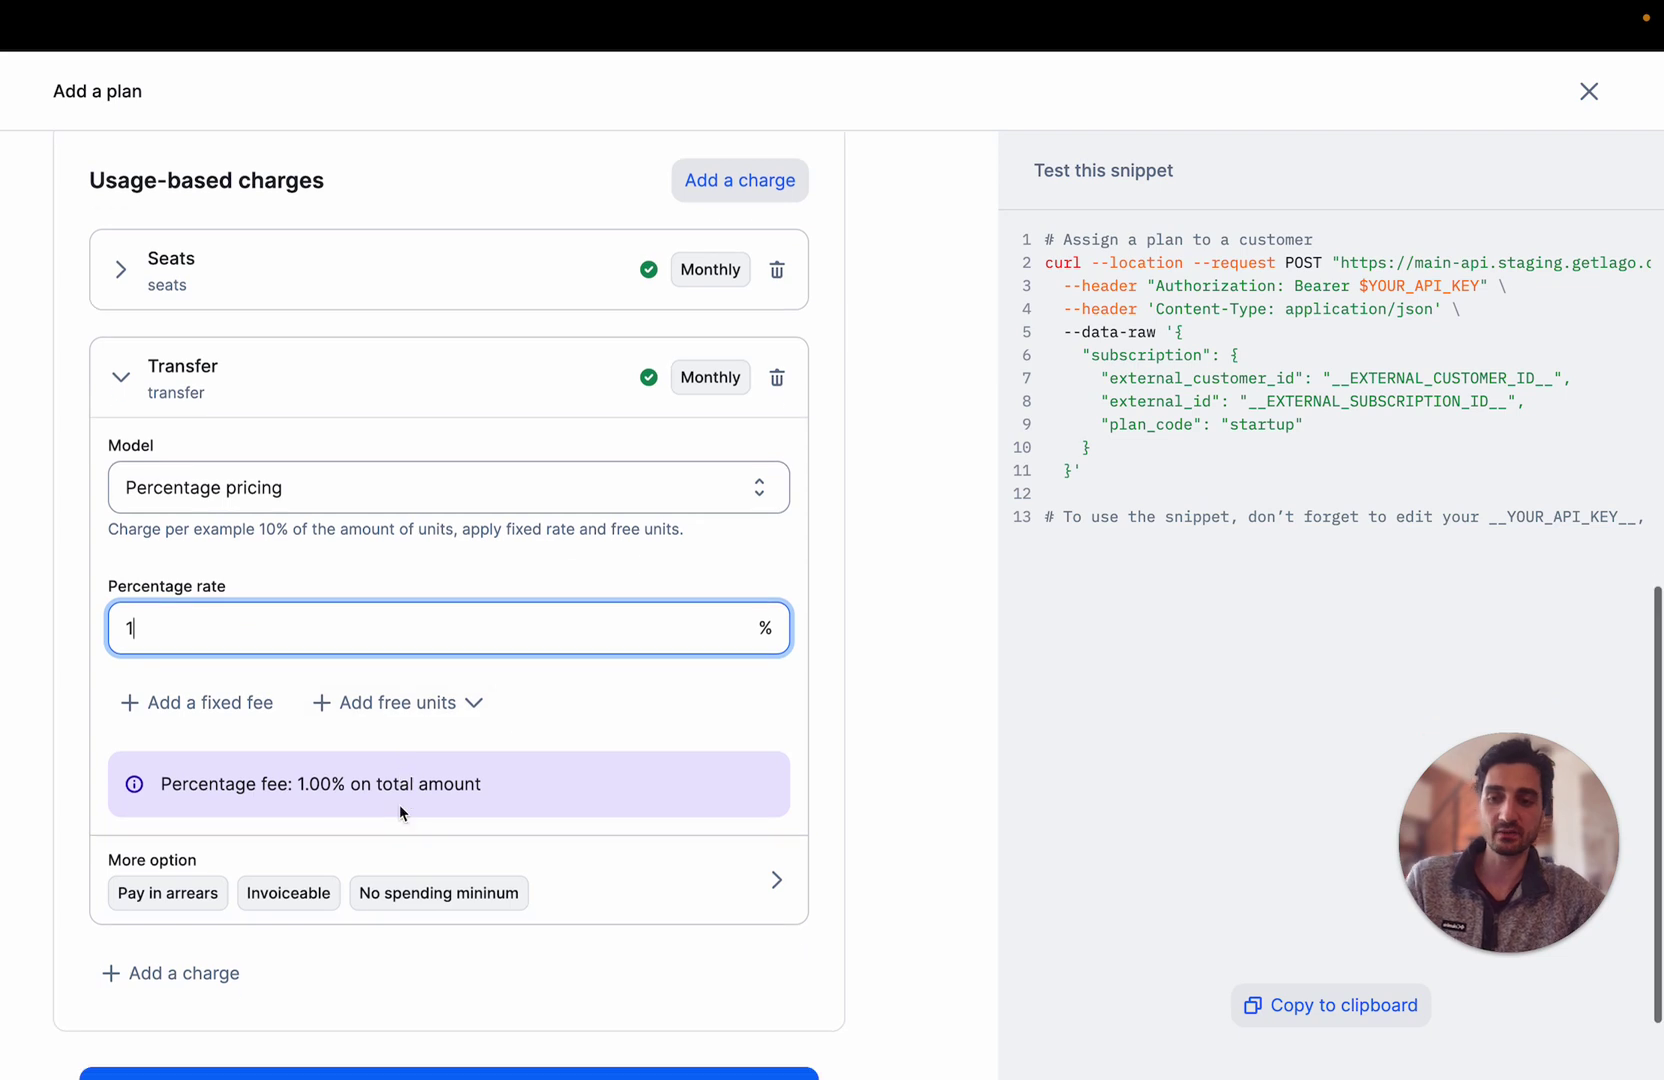
{"action": "left_click", "coordinate": [457, 877]}
{"action": "scroll", "coordinate": [459, 875], "scroll_direction": "down", "scroll_amount": 3}
{"action": "scroll", "coordinate": [459, 875], "scroll_direction": "down", "scroll_amount": 1}
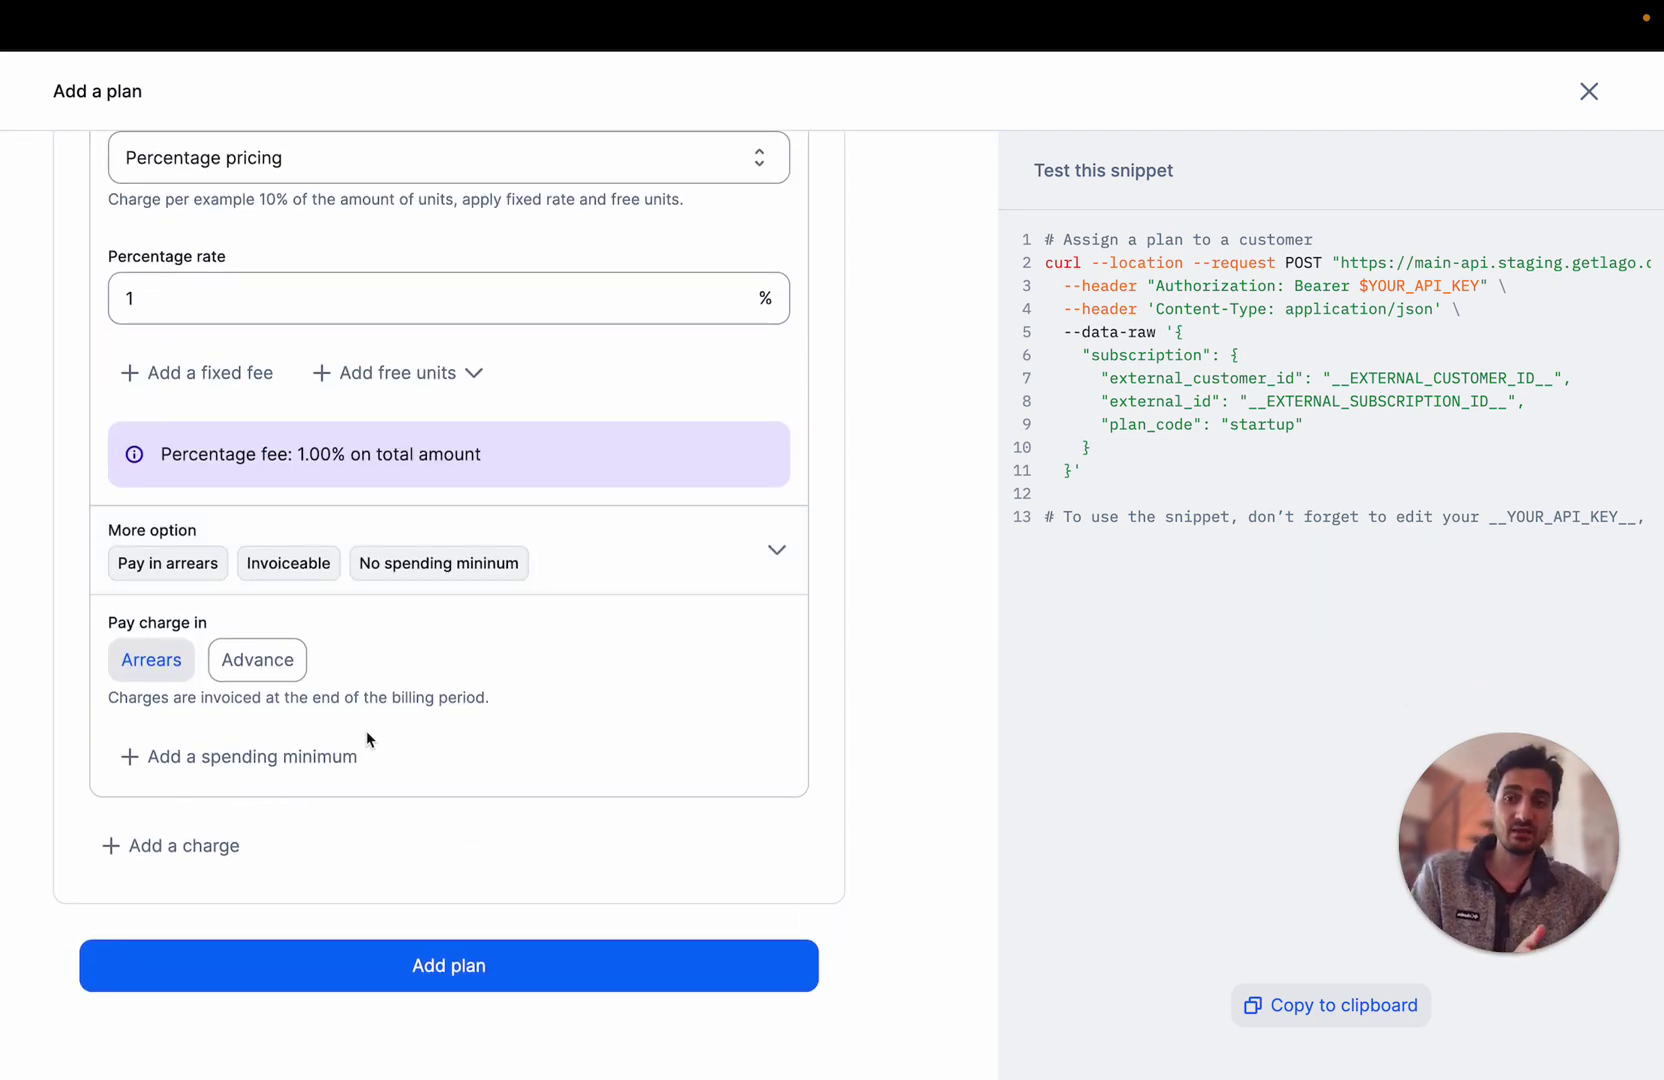
{"action": "left_click", "coordinate": [292, 677]}
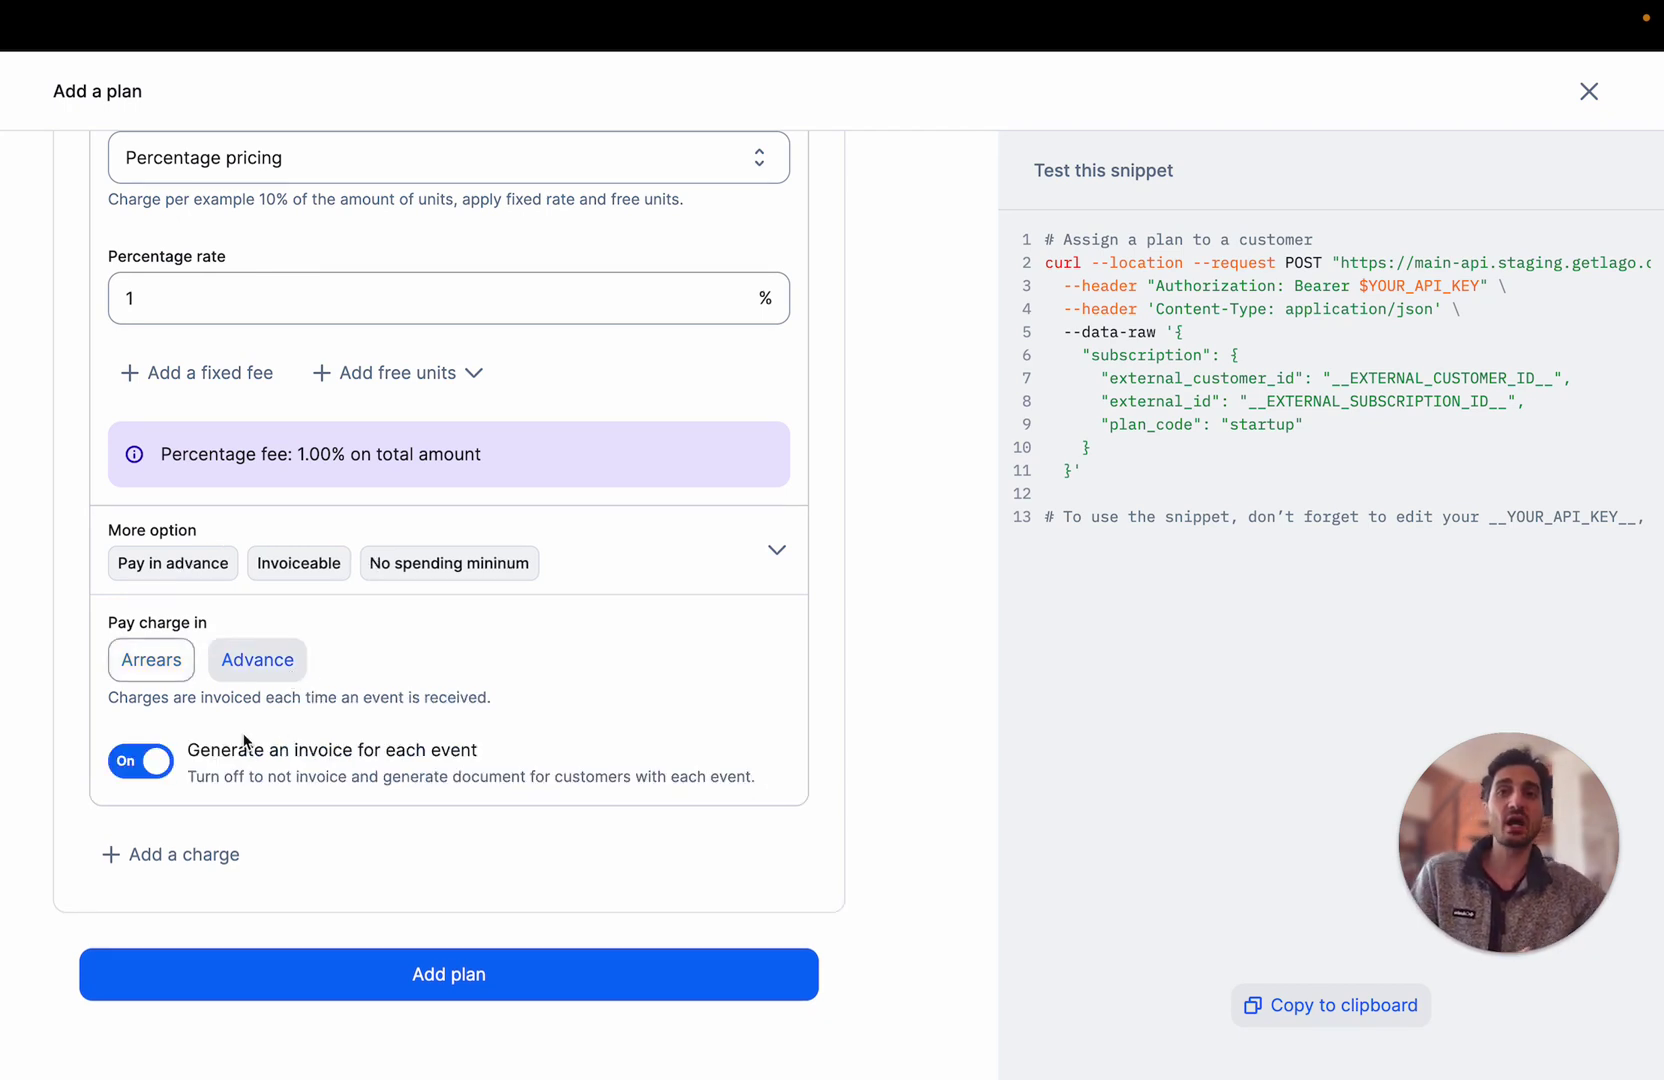
{"action": "left_click", "coordinate": [167, 745]}
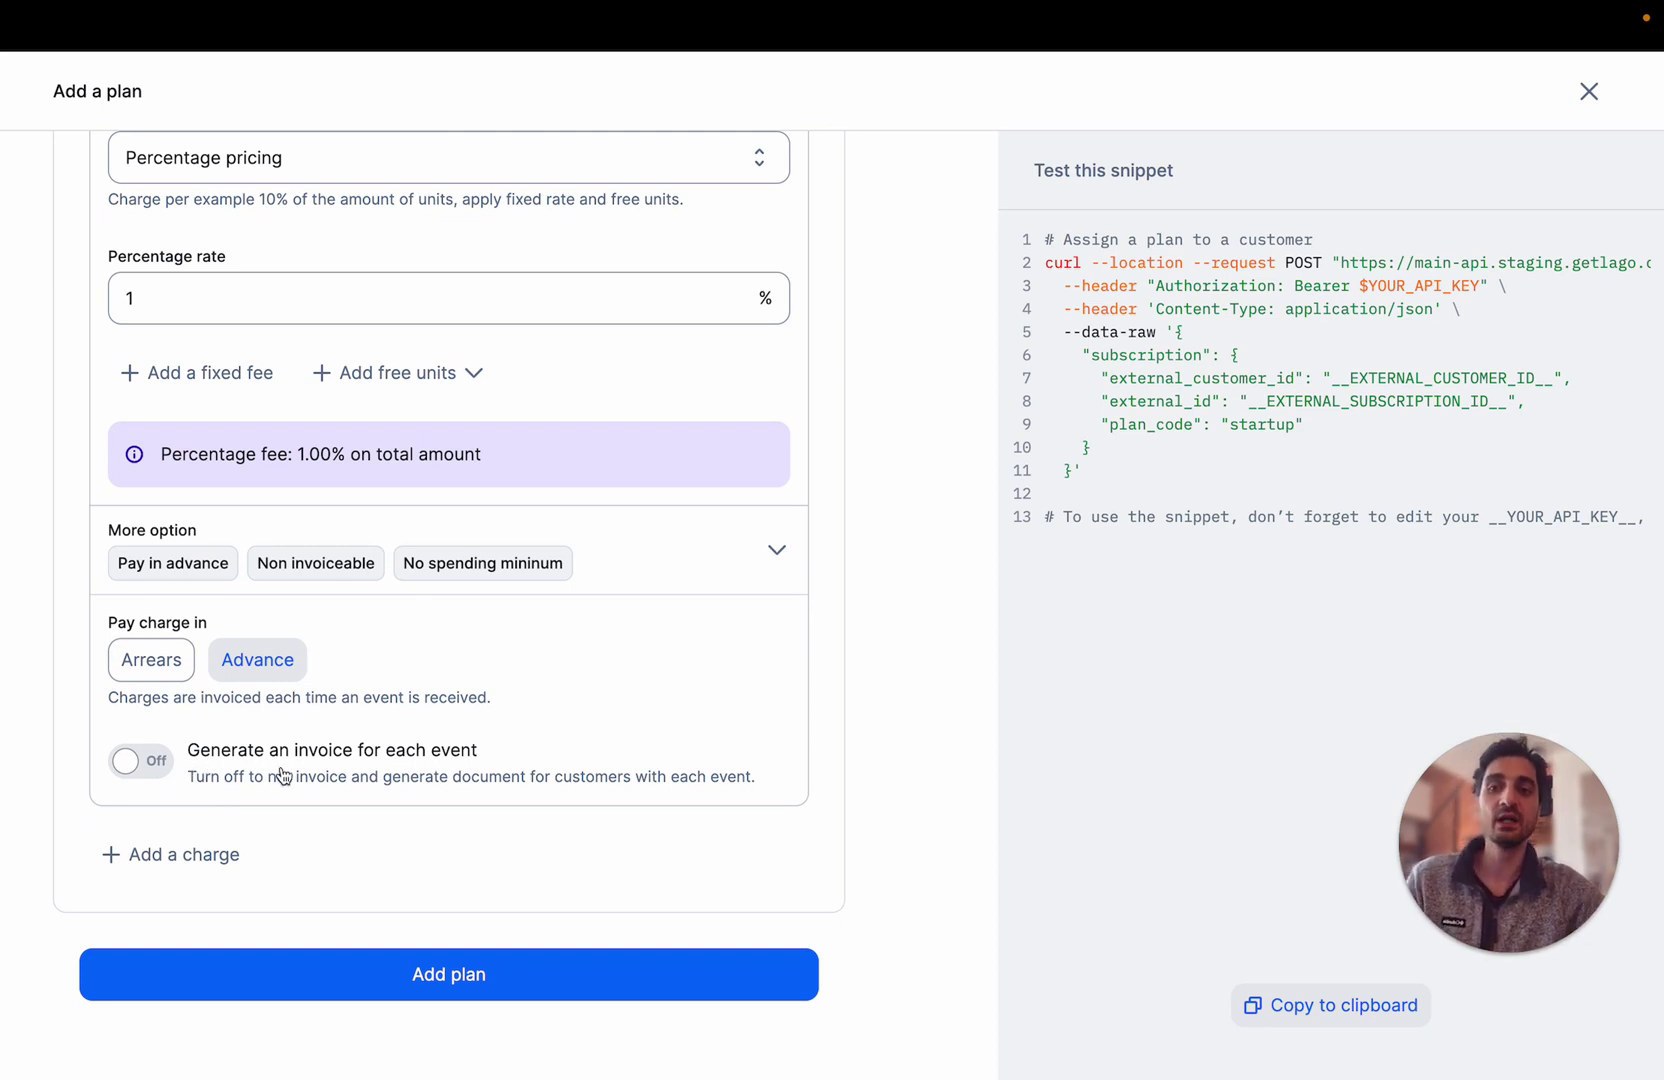
Collapse the Transfer charge and create the Startup plan
{"action": "scroll", "coordinate": [279, 772], "scroll_direction": "up", "scroll_amount": 3}
{"action": "left_click", "coordinate": [253, 262]}
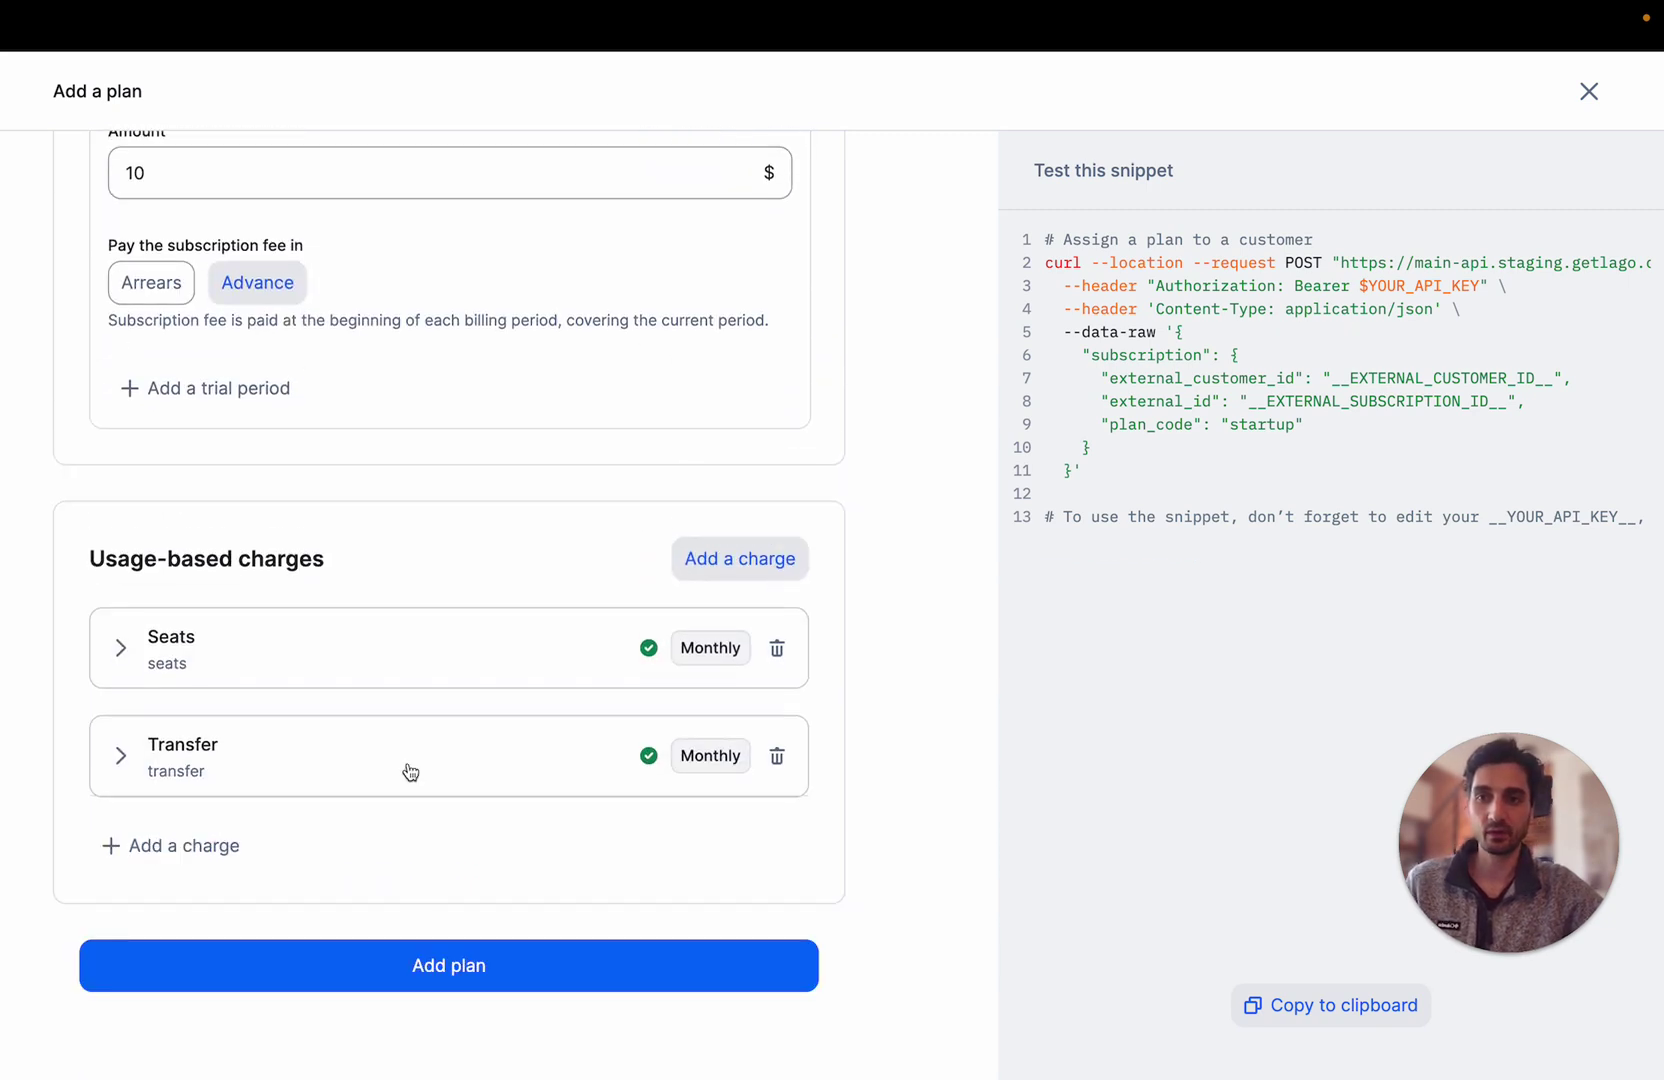
{"action": "left_click", "coordinate": [398, 963]}
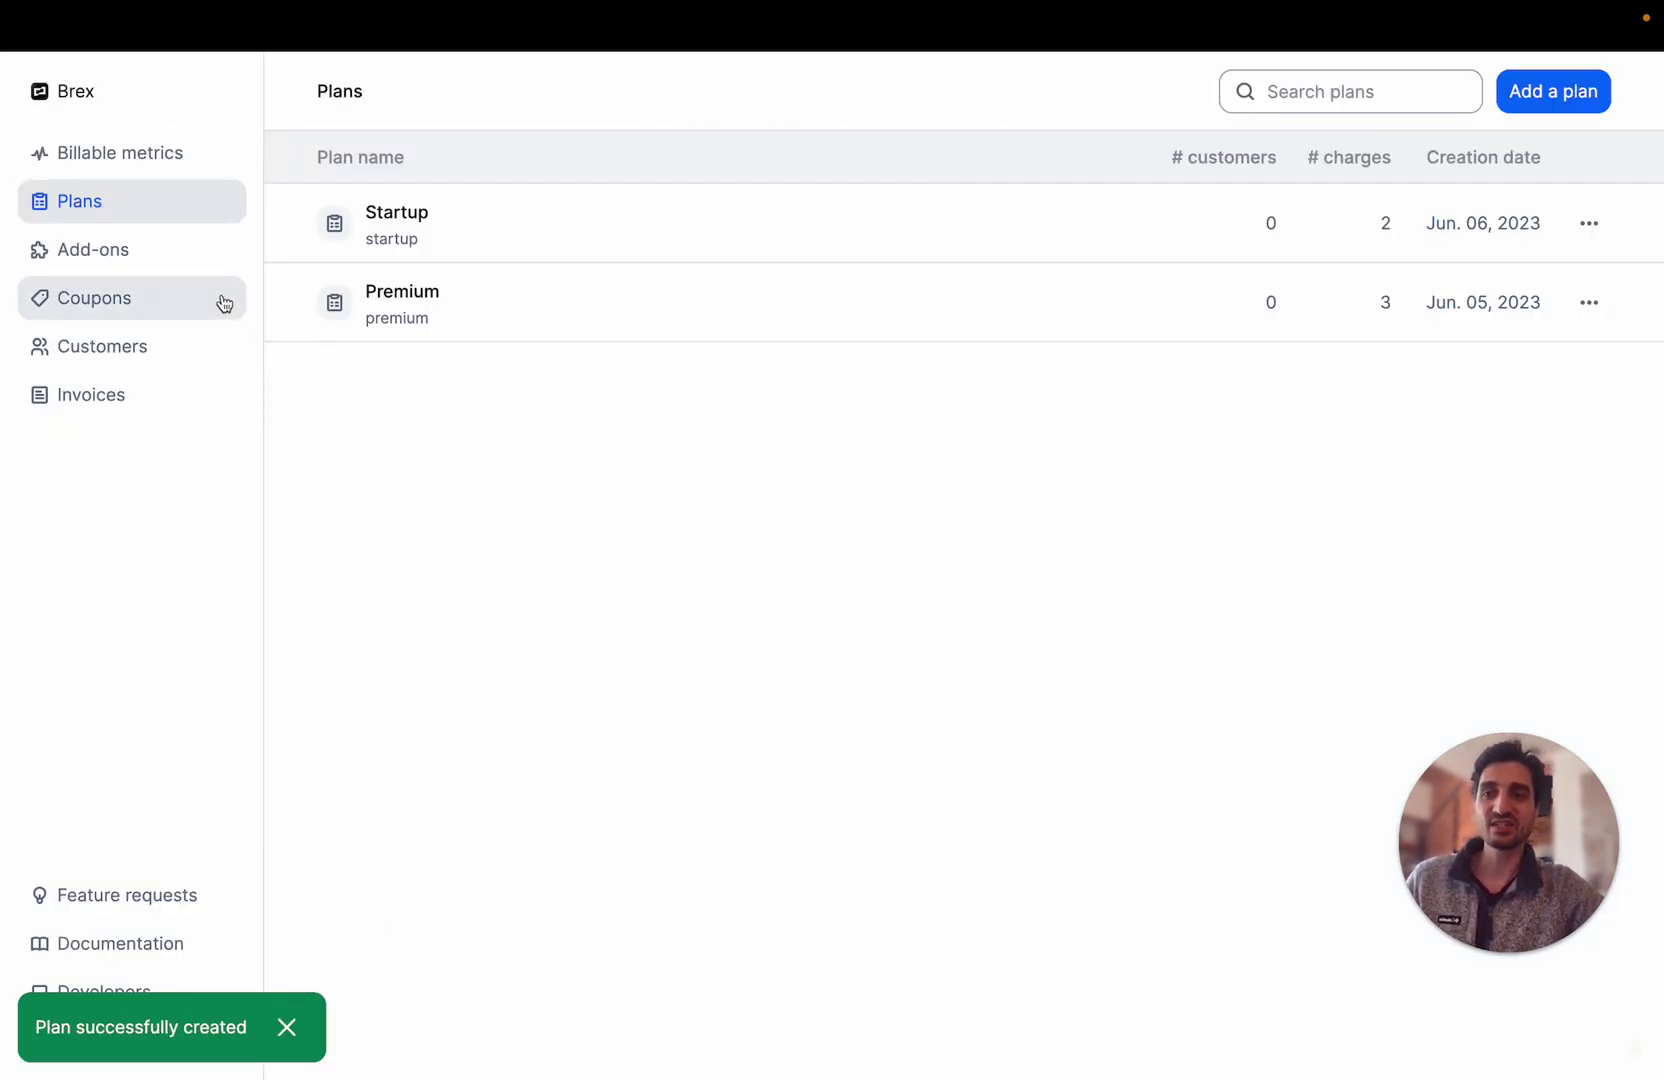
Add the Startup plan to the first customer in the customer list, with billing time set to the subscription date
{"action": "left_click", "coordinate": [202, 356]}
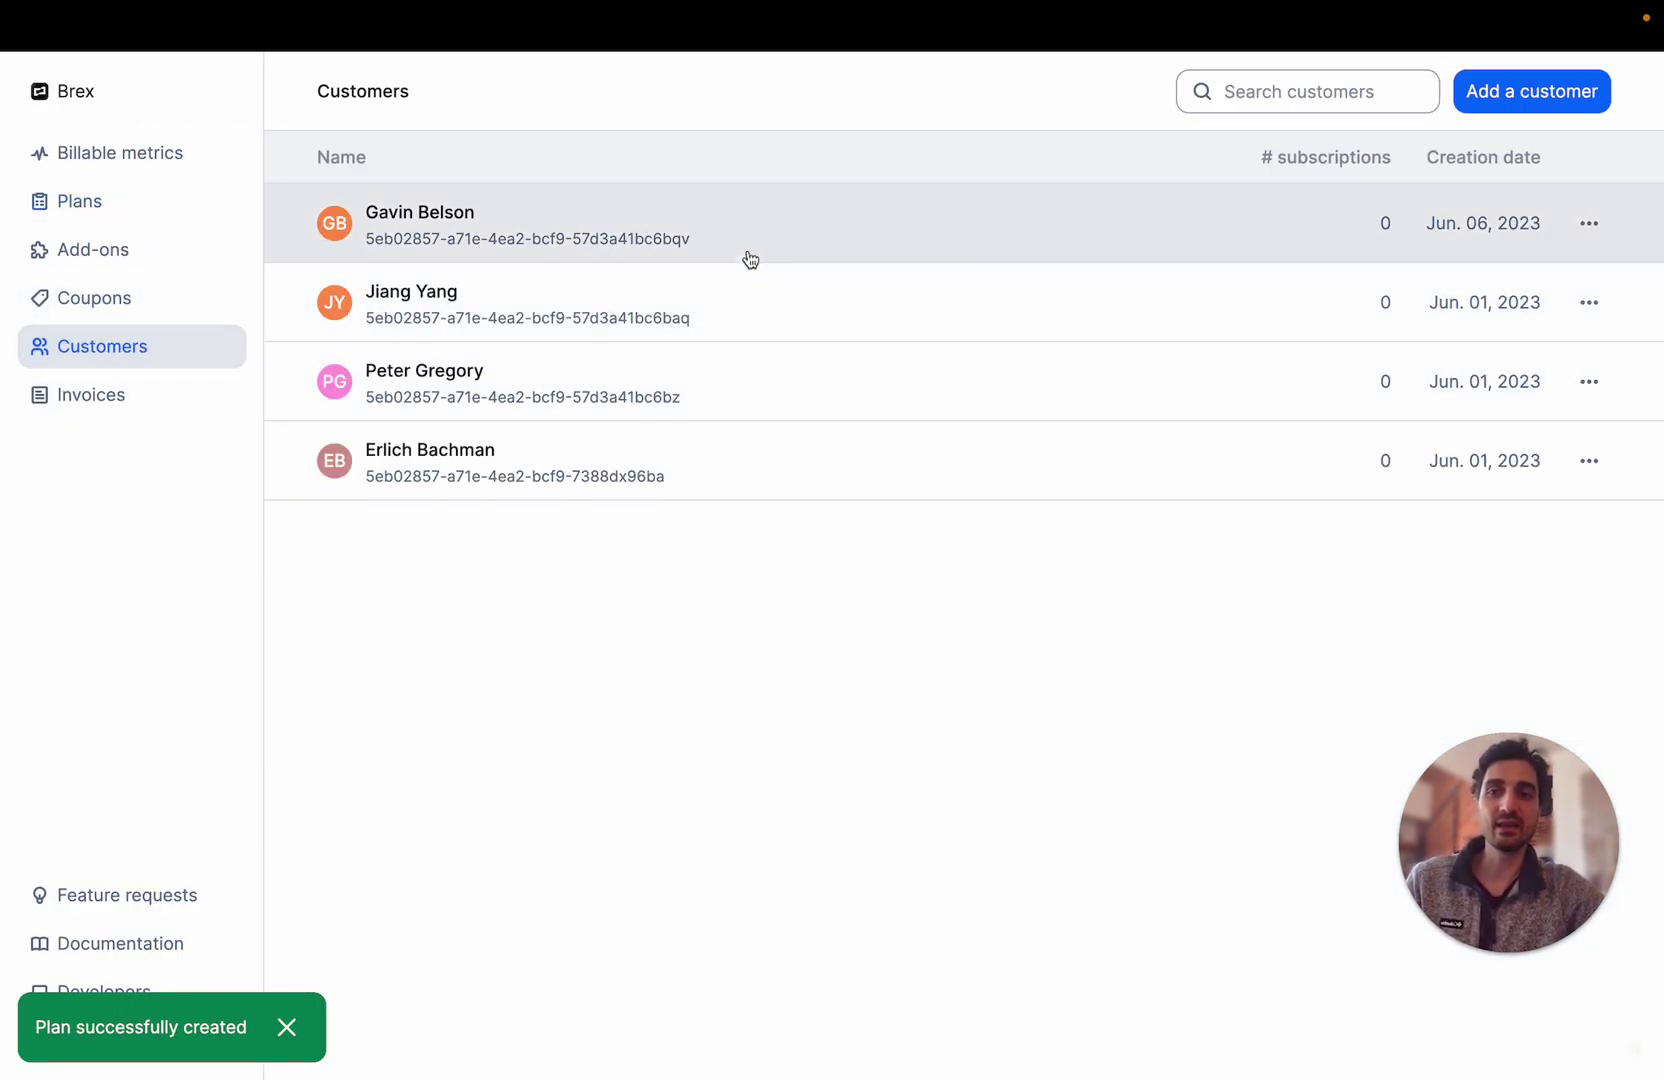
{"action": "left_click", "coordinate": [765, 252]}
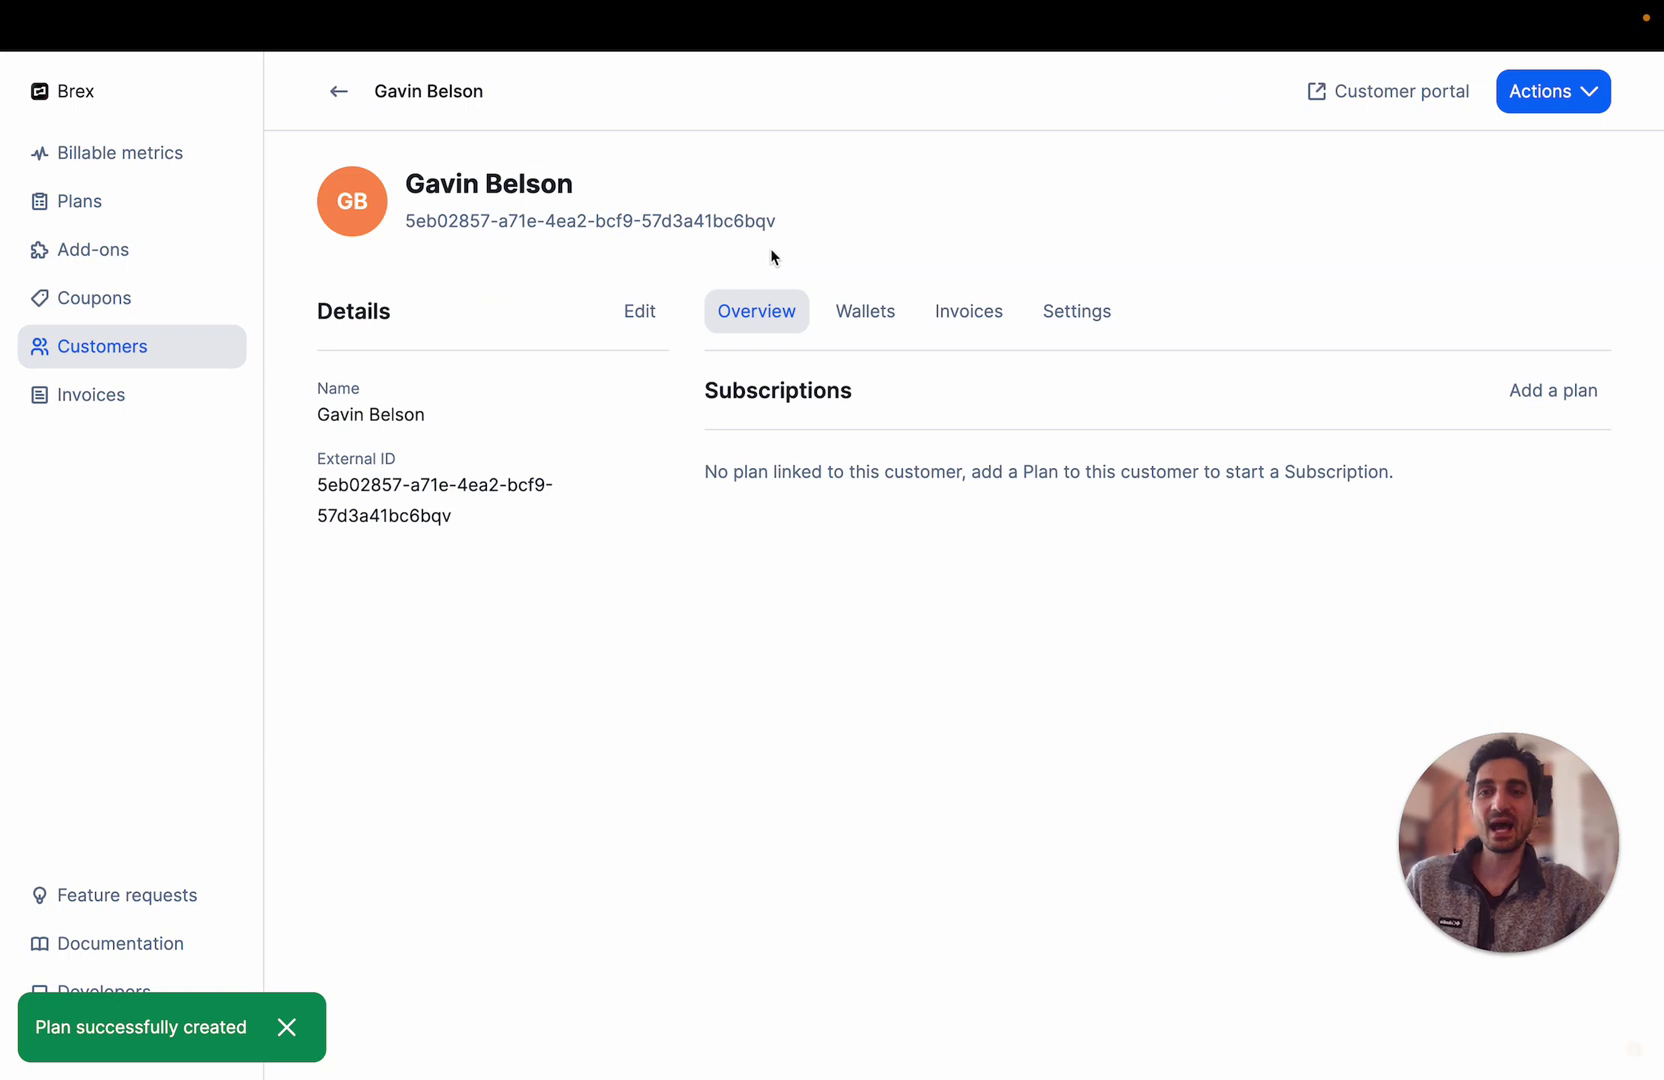
{"action": "left_click", "coordinate": [1520, 392]}
{"action": "left_click", "coordinate": [1229, 418]}
{"action": "left_click", "coordinate": [1115, 563]}
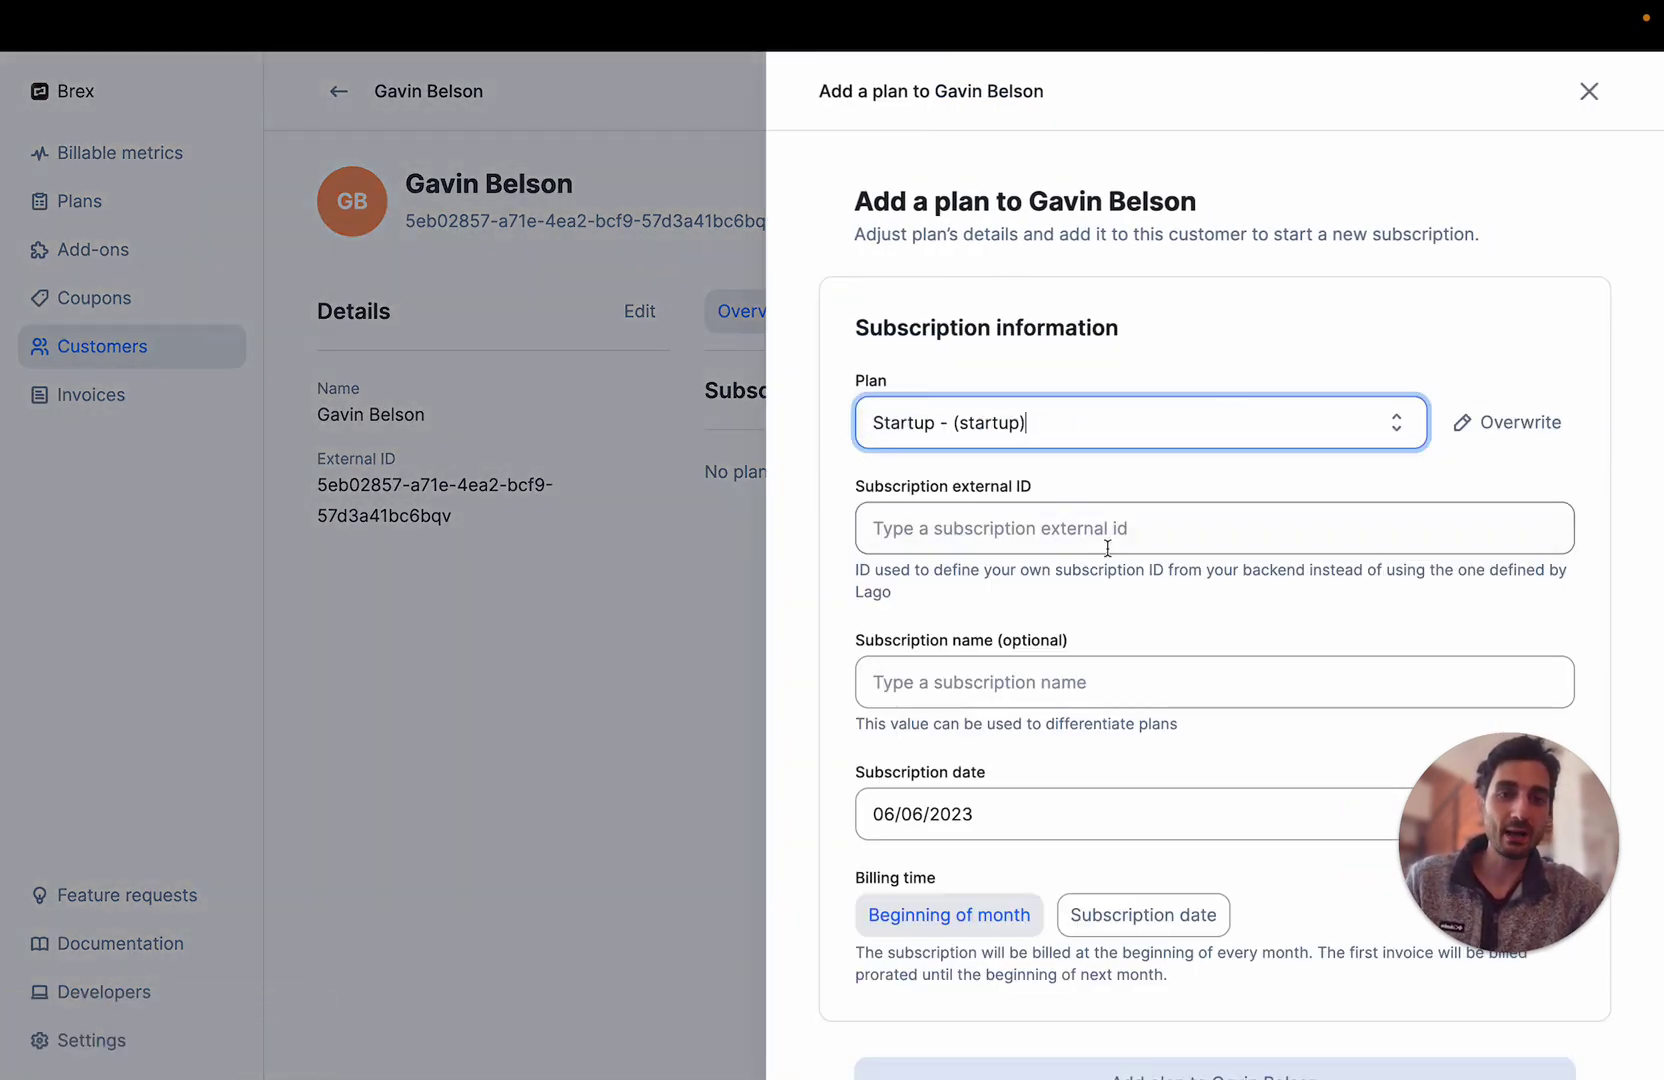
{"action": "scroll", "coordinate": [1107, 546], "scroll_direction": "down", "scroll_amount": 1}
{"action": "left_click", "coordinate": [1145, 850]}
{"action": "left_click", "coordinate": [1162, 992]}
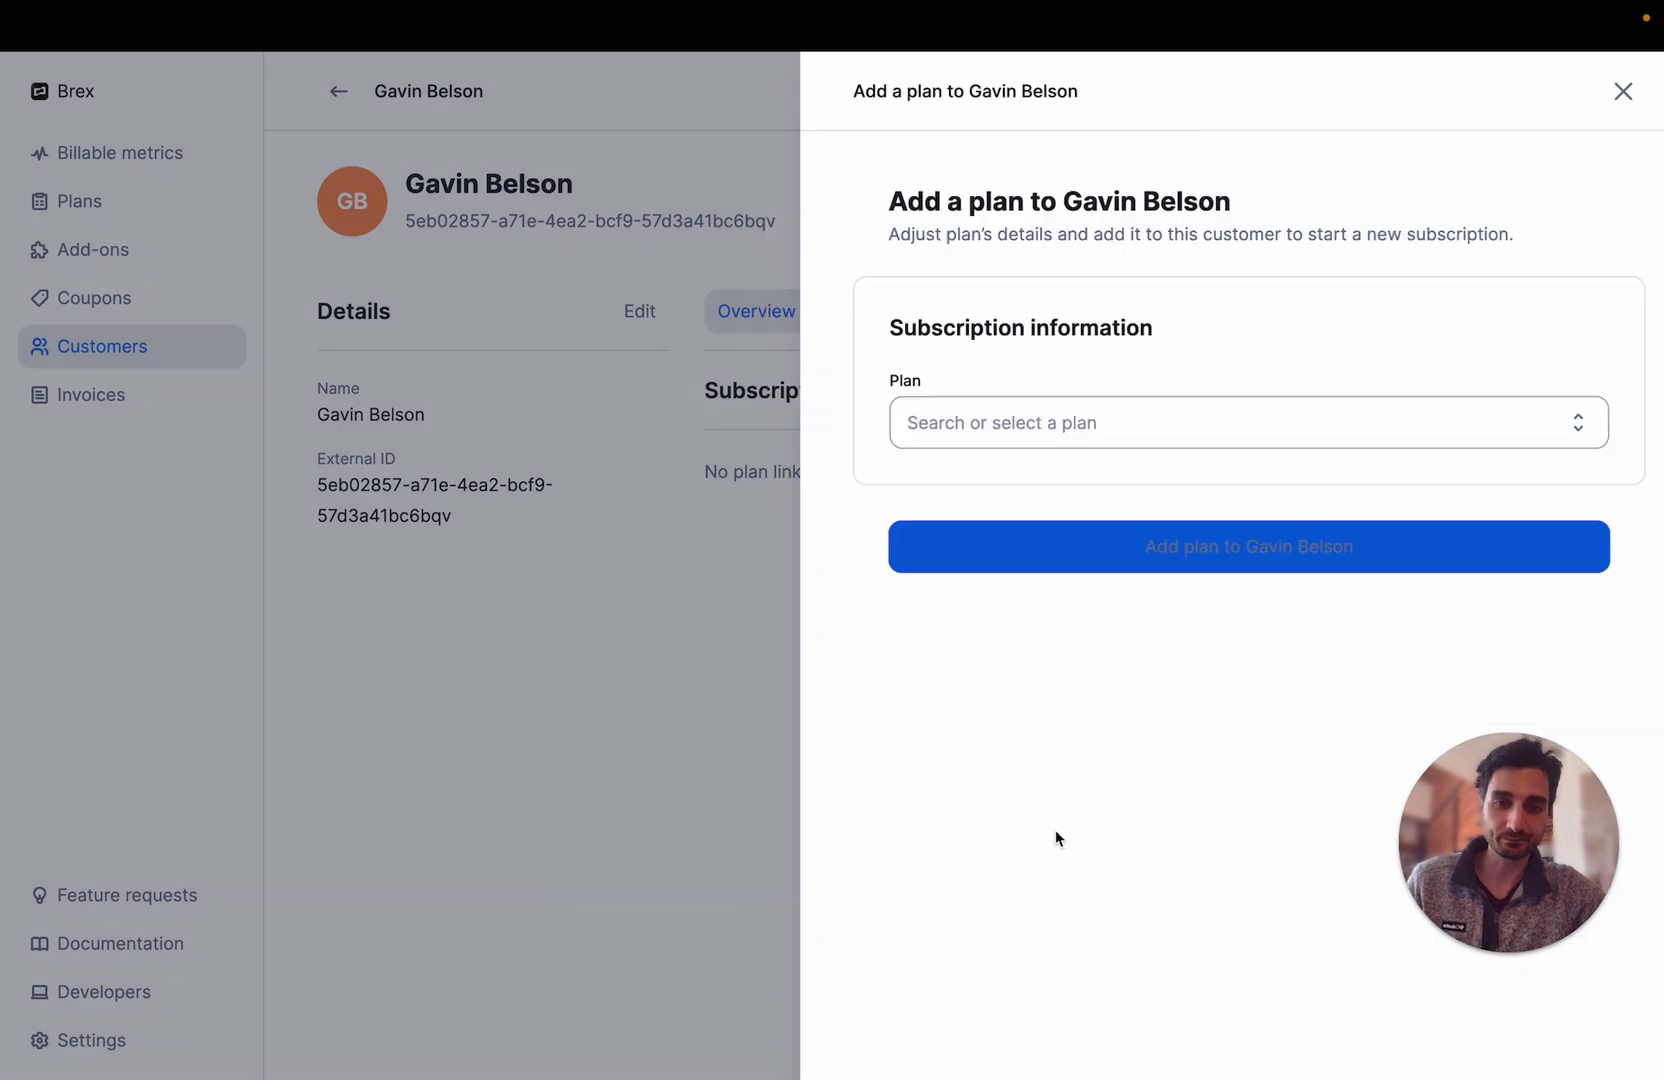
Show the customer's current usage details for the Startup plan
{"action": "left_click", "coordinate": [955, 335]}
{"action": "left_click", "coordinate": [902, 495]}
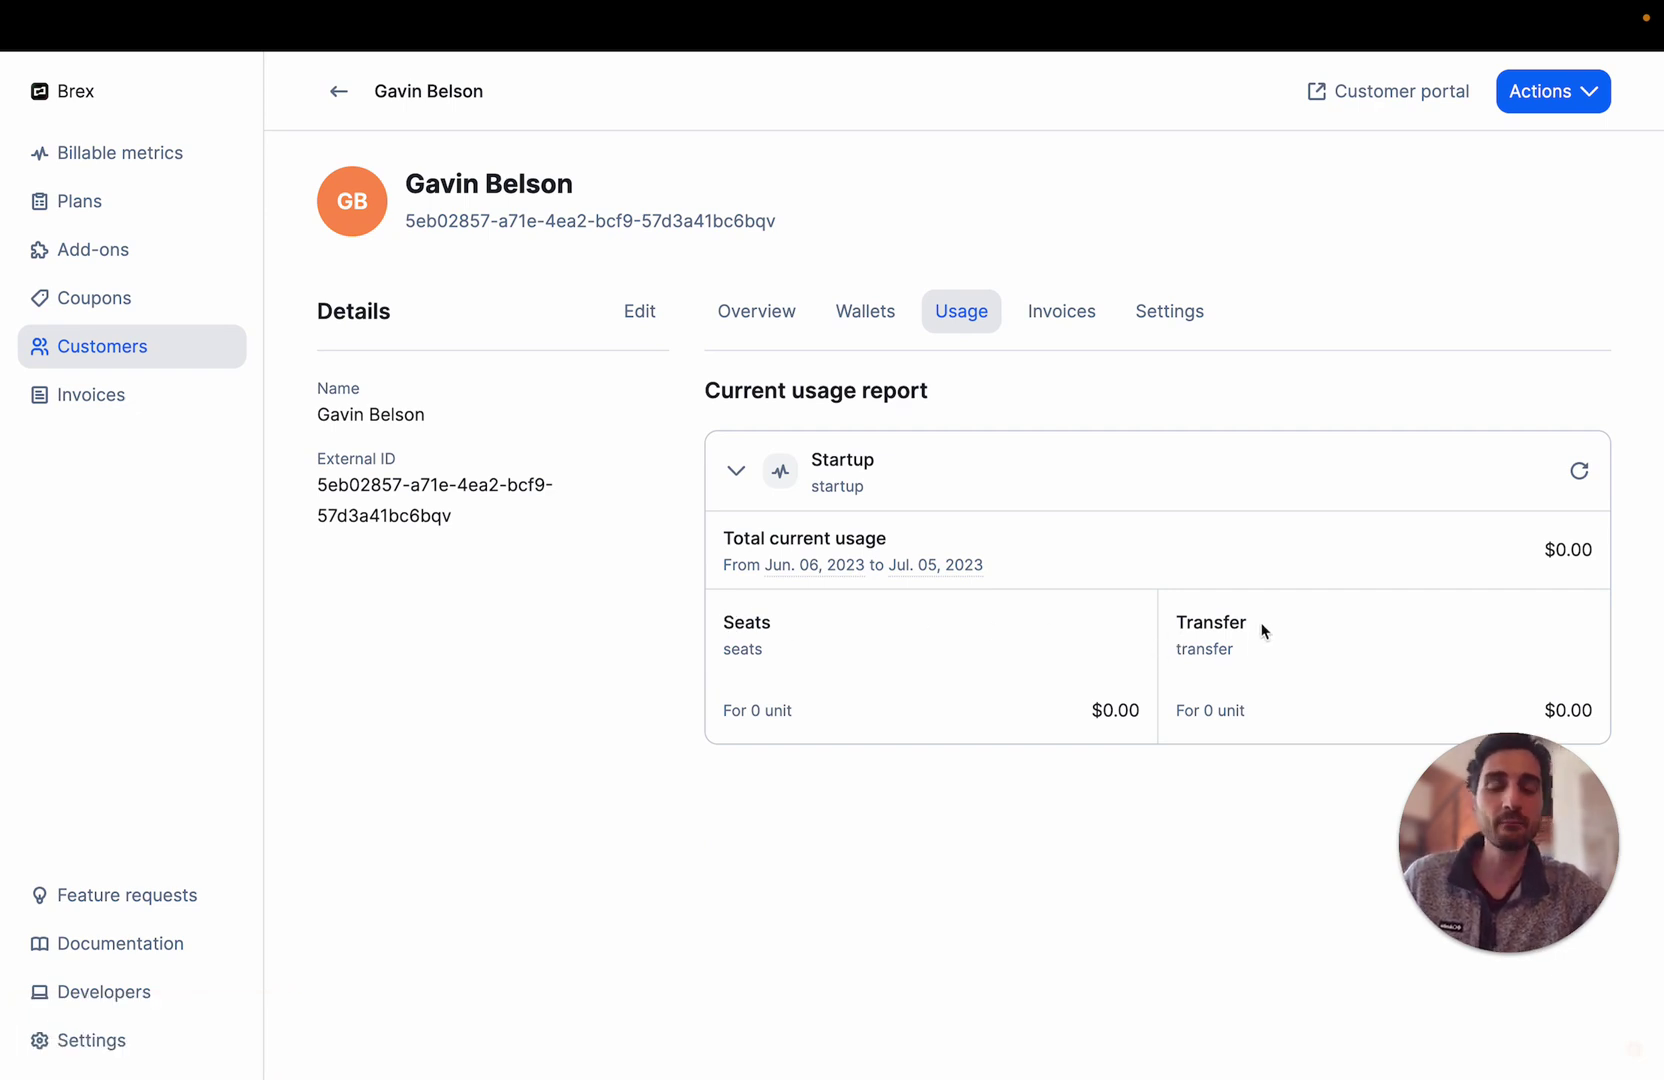
Examine the line items of the customer's subscription invoice and return to the Startup usage report
{"action": "left_click", "coordinate": [1052, 318]}
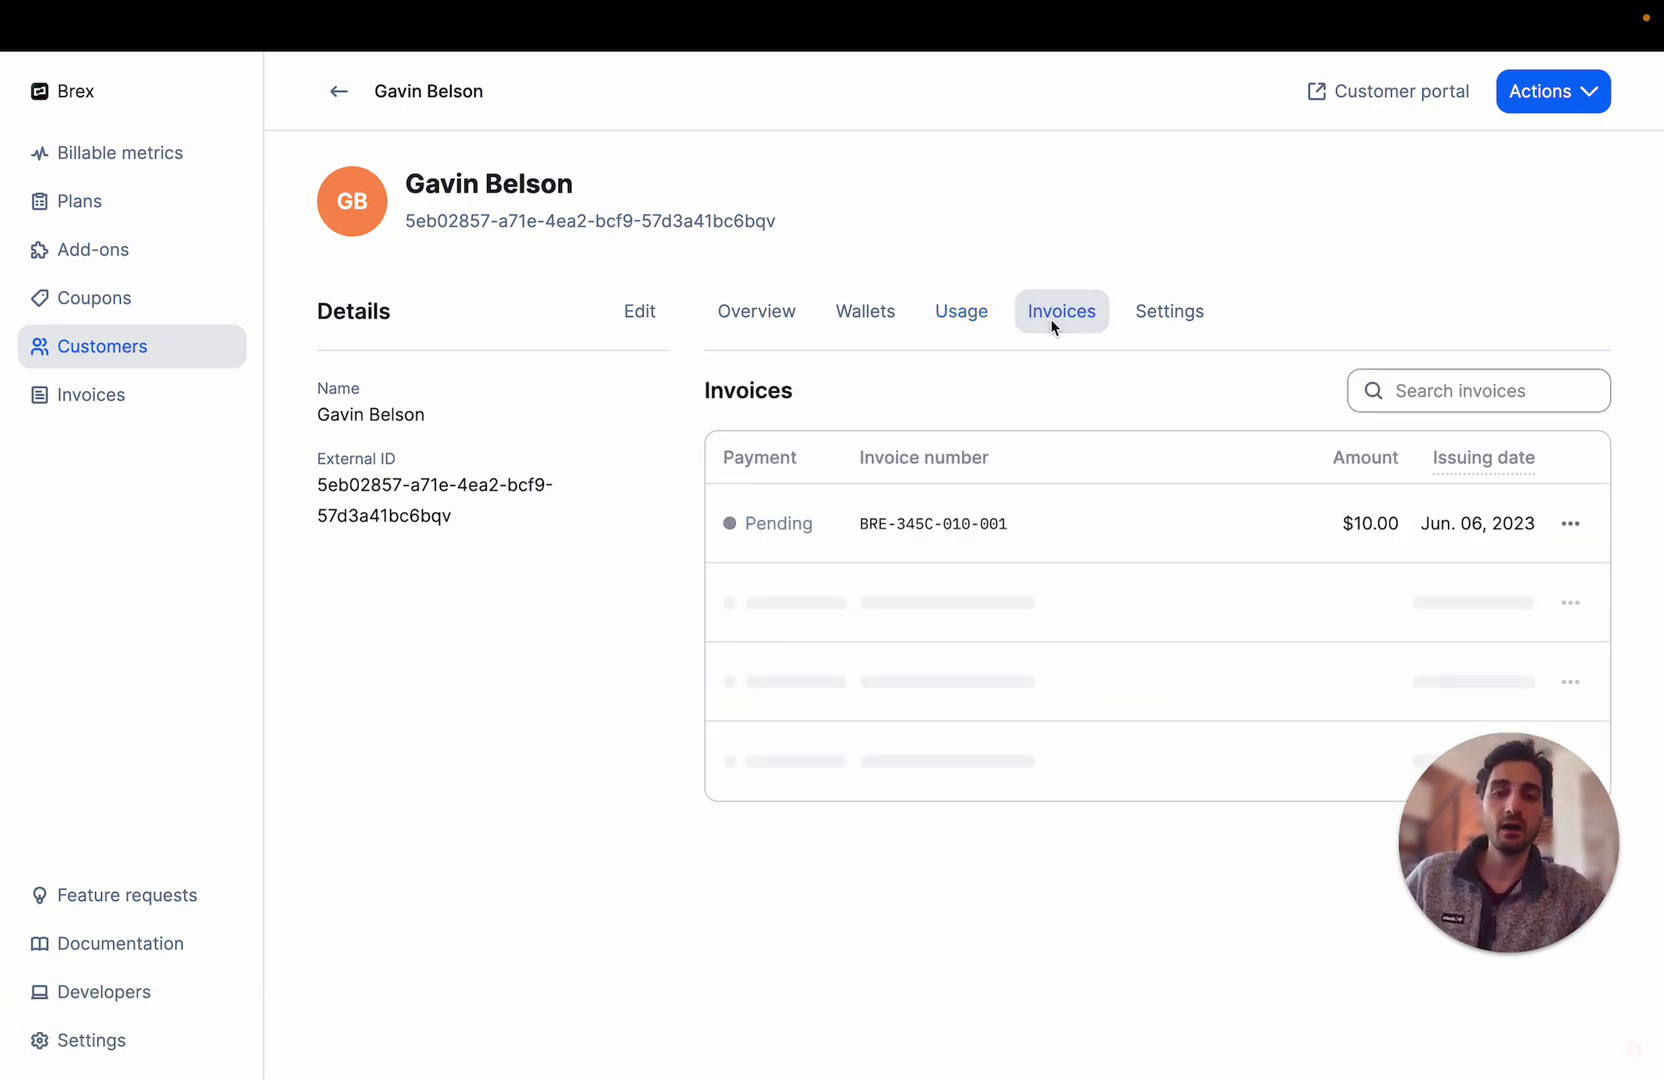
{"action": "left_click", "coordinate": [1125, 548]}
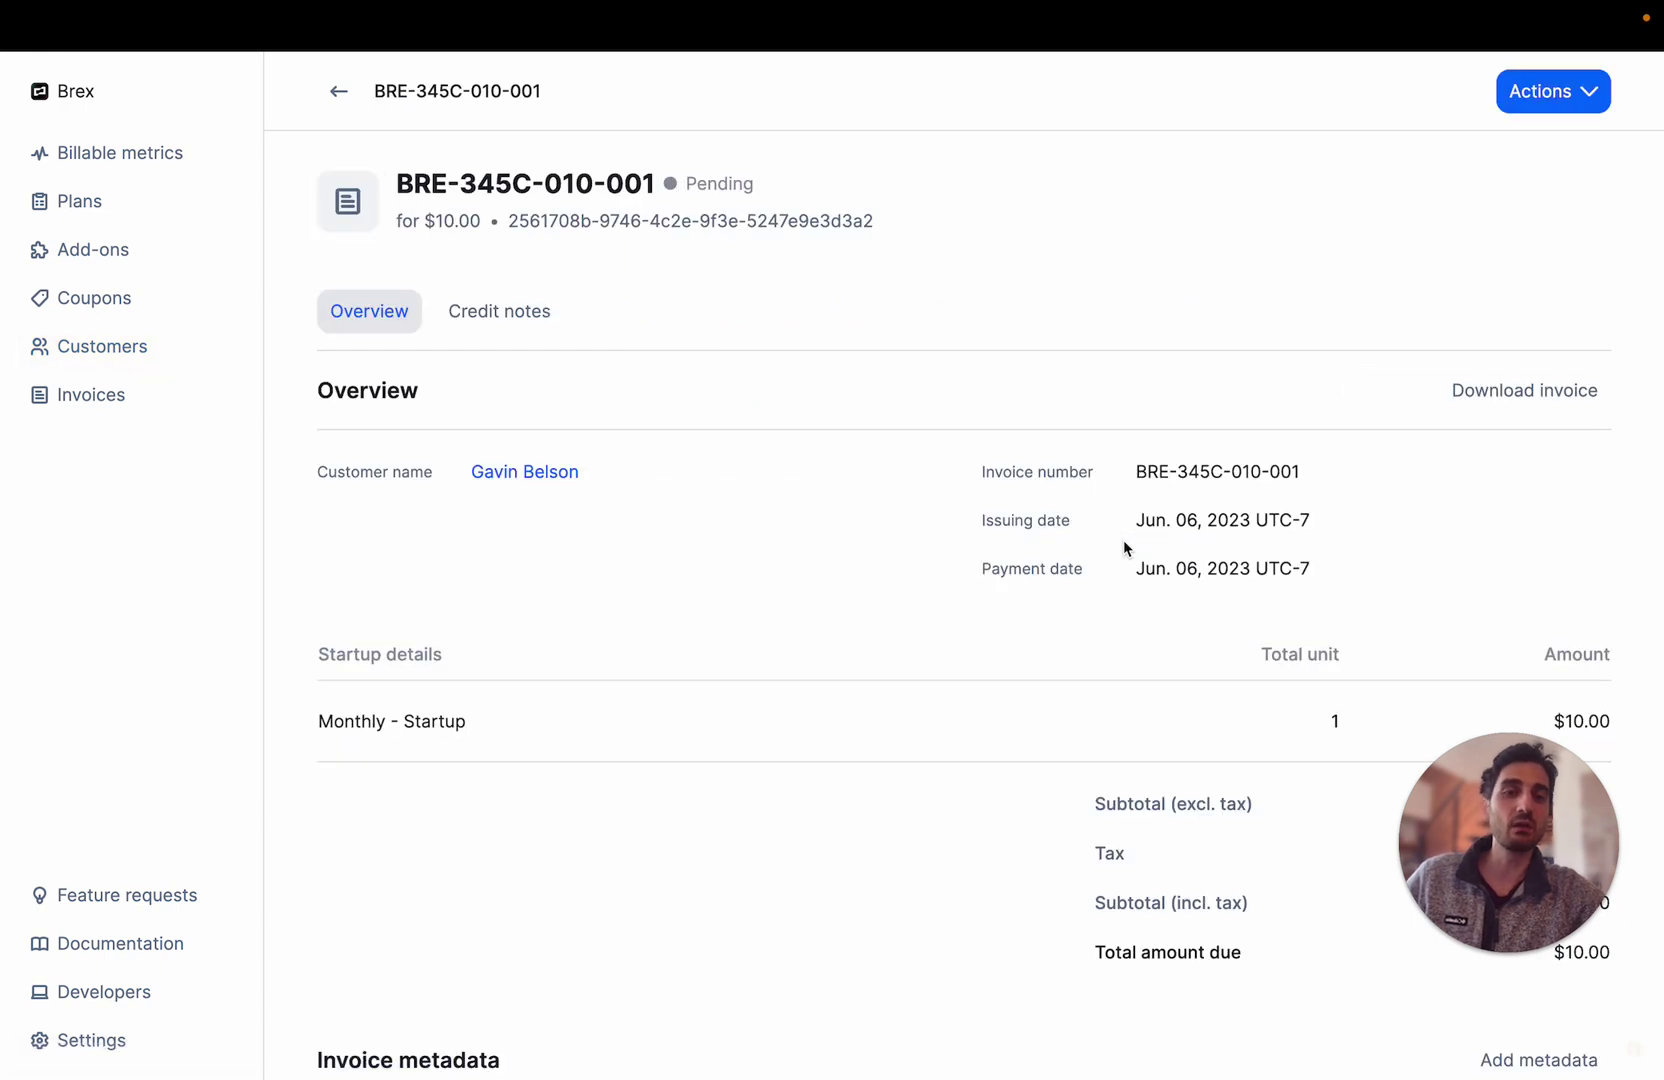
{"action": "scroll", "coordinate": [1125, 548], "scroll_direction": "down", "scroll_amount": 3}
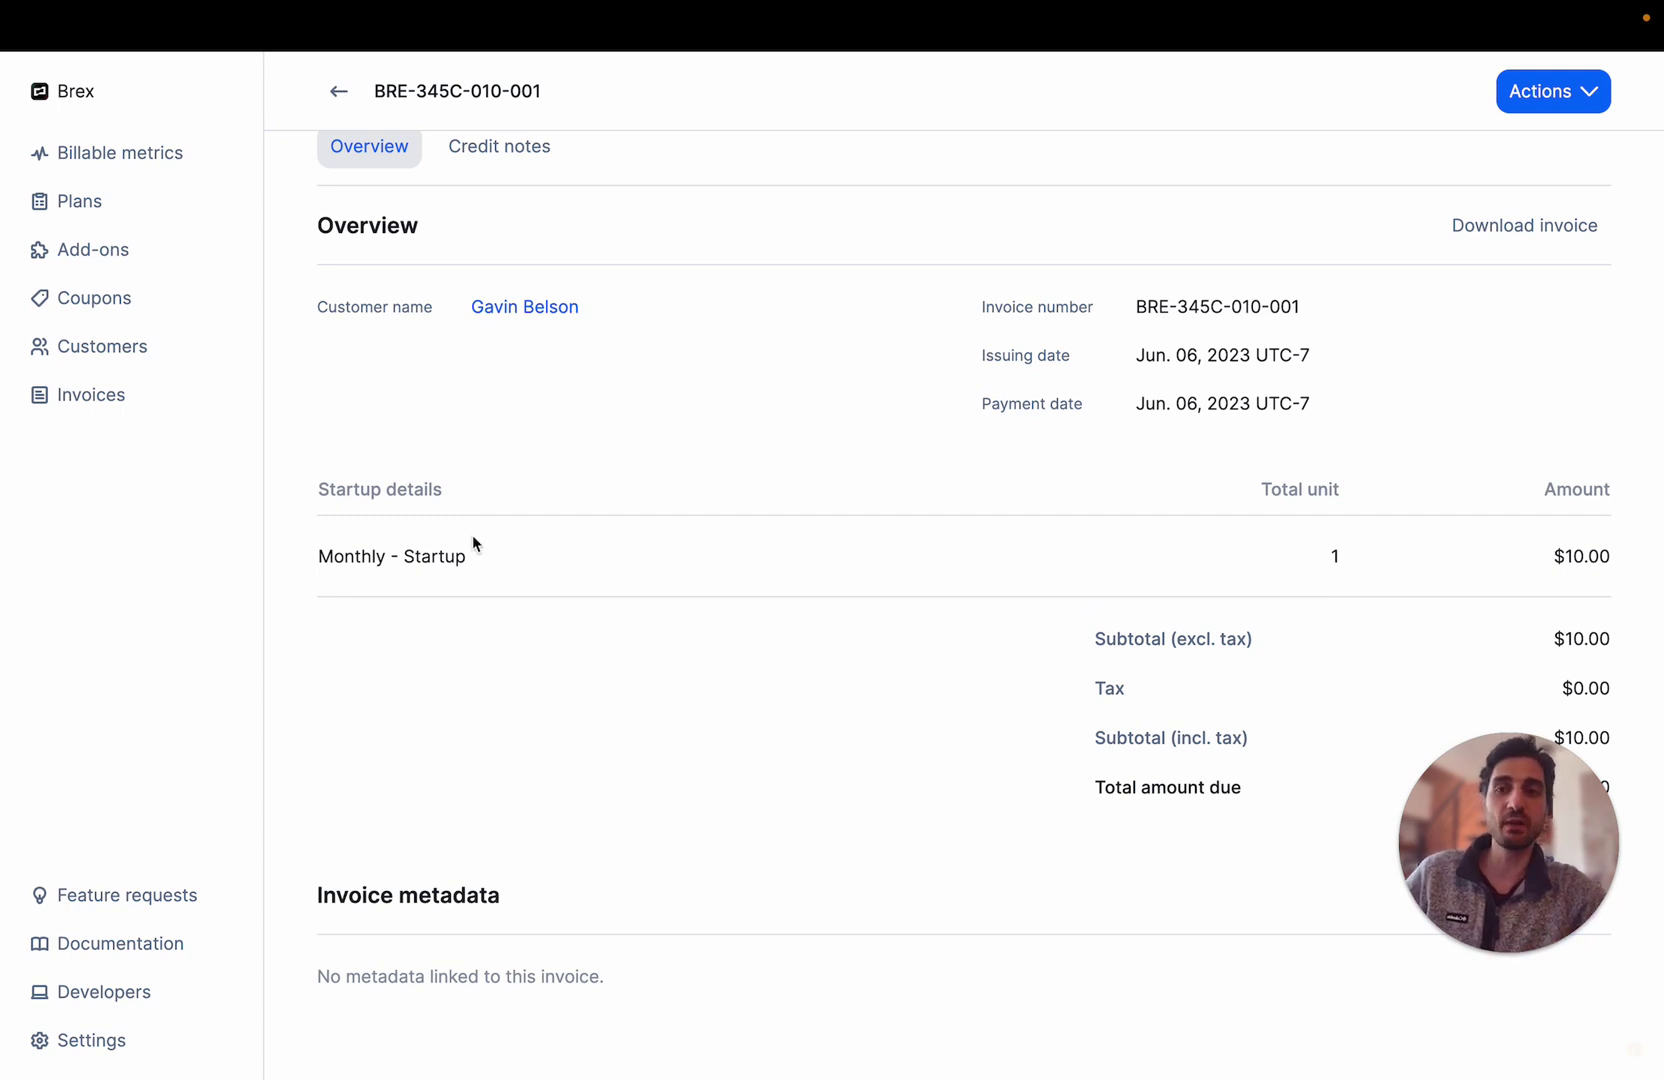
{"action": "scroll", "coordinate": [472, 543], "scroll_direction": "up", "scroll_amount": 1}
{"action": "left_click", "coordinate": [340, 100]}
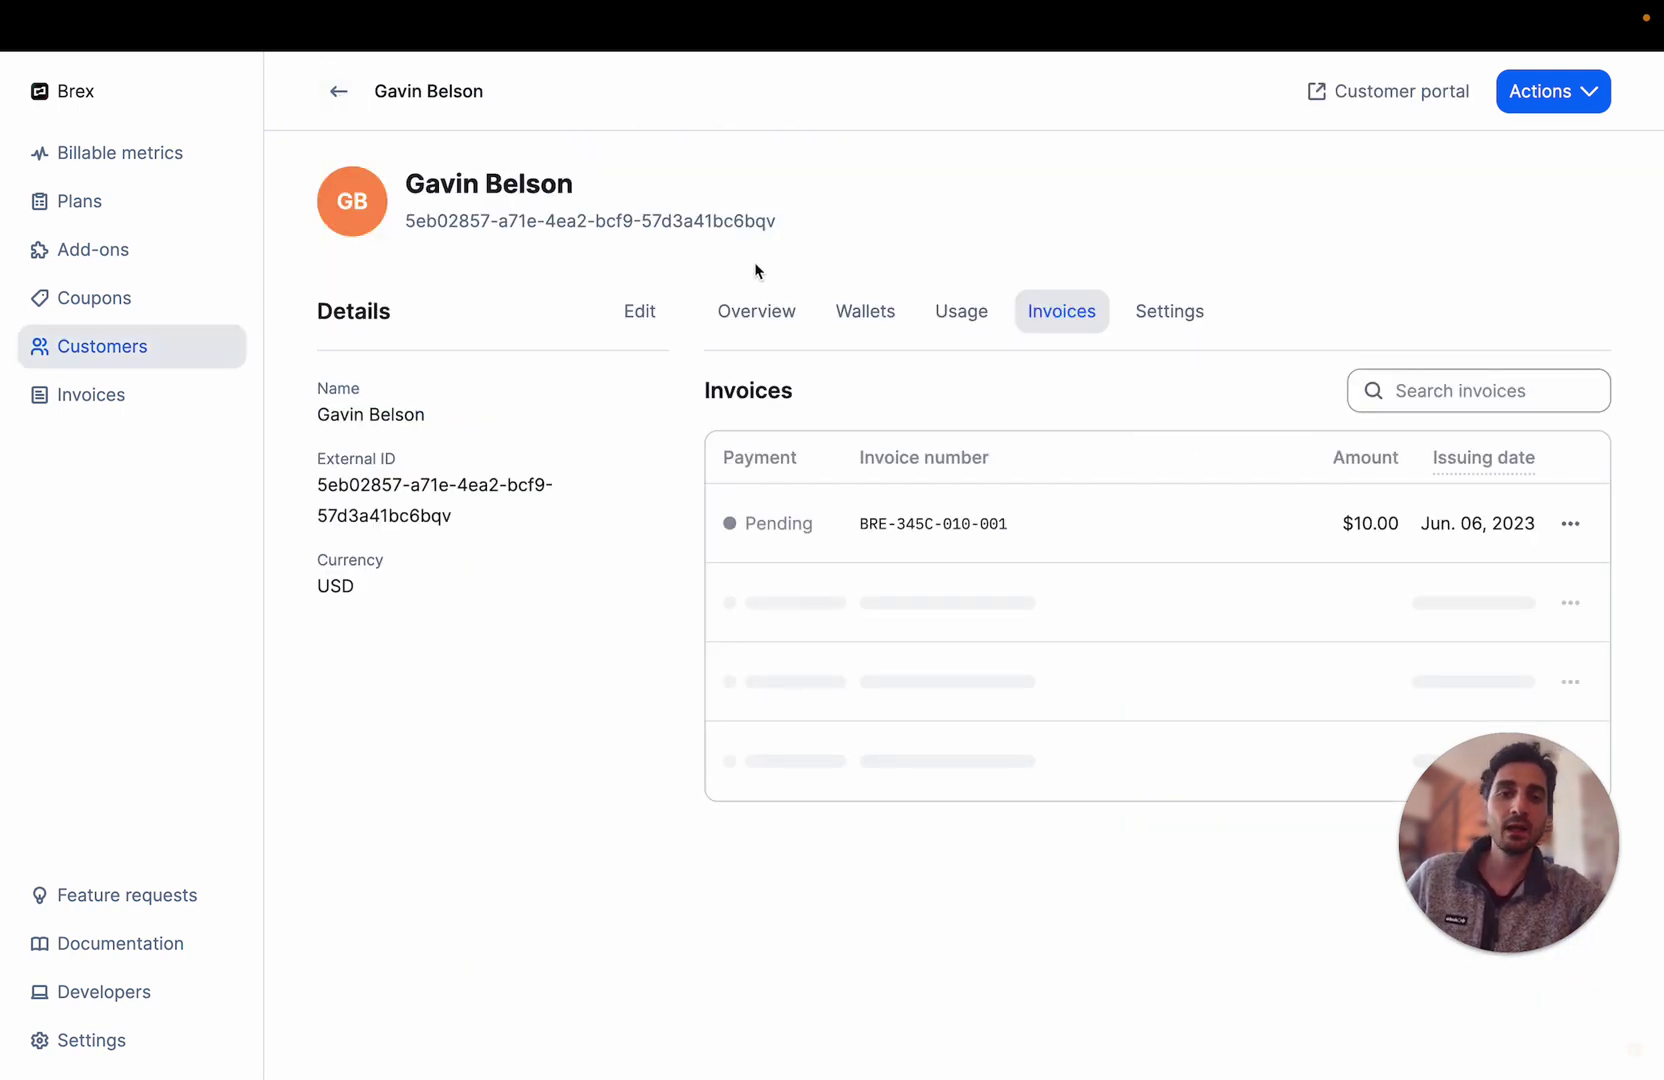
{"action": "left_click", "coordinate": [955, 310]}
{"action": "left_click", "coordinate": [930, 488]}
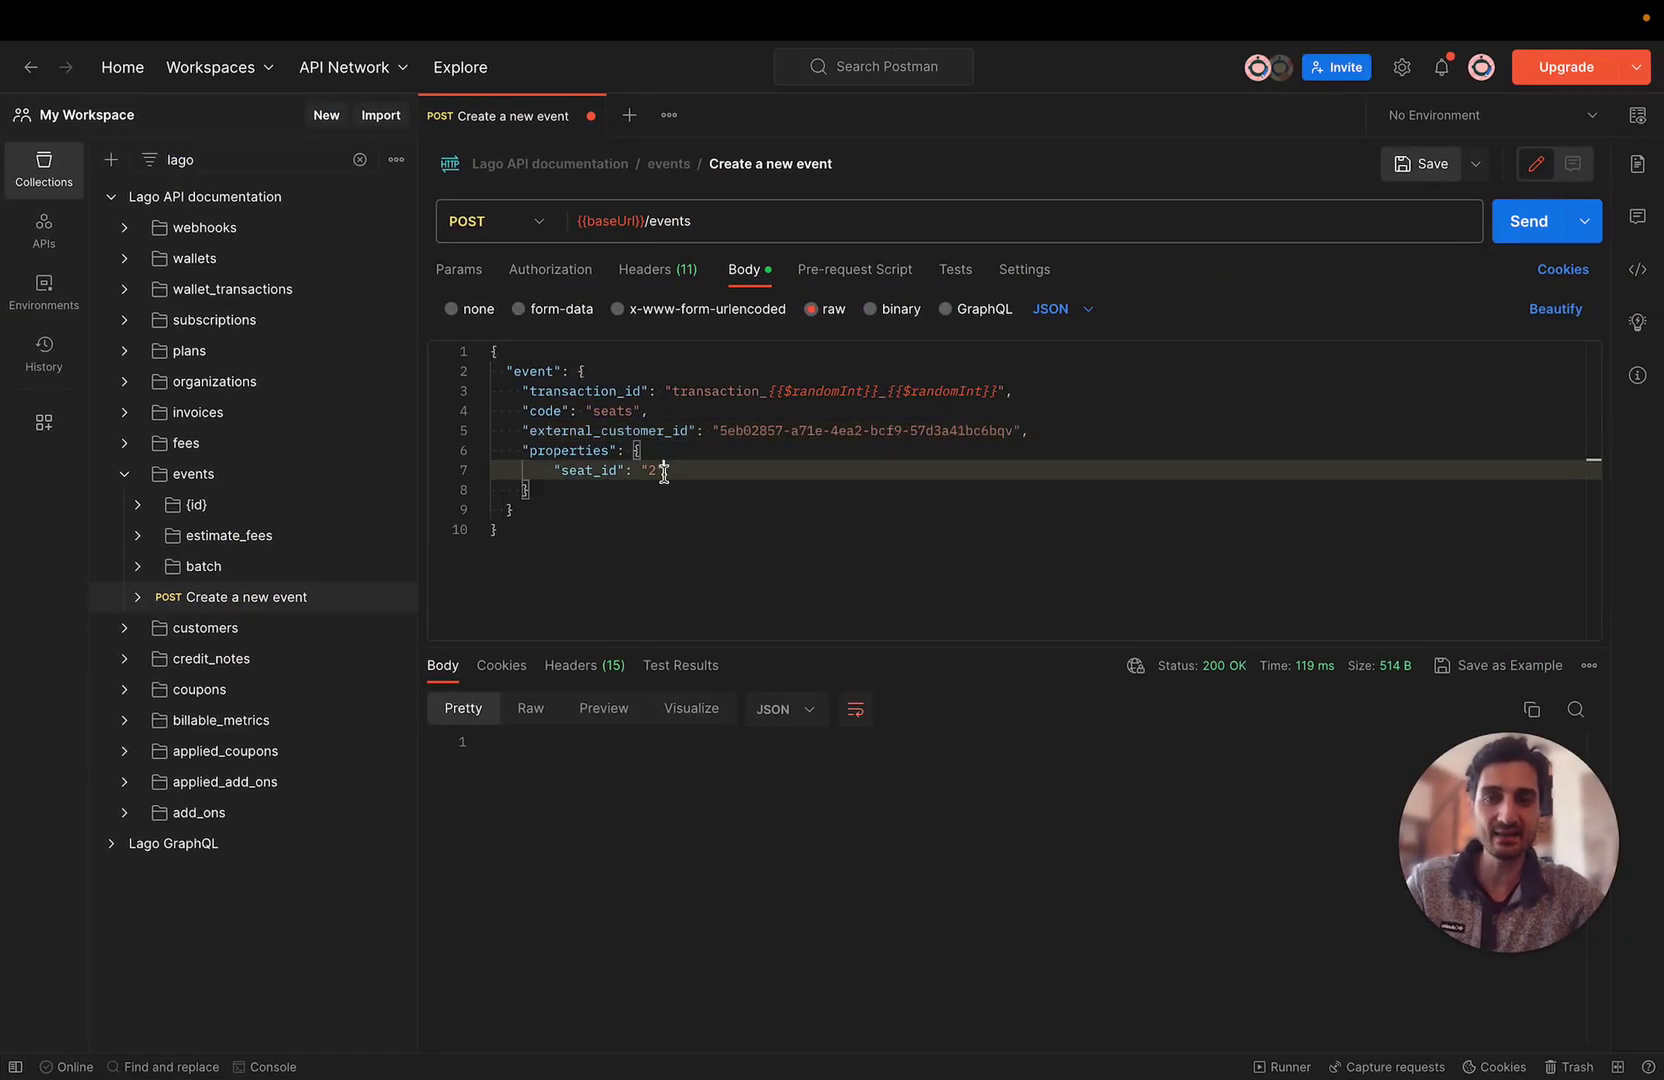
Switch to Postman and set seat_id to "1" in the body of the Create a new event request
{"action": "left_click", "coordinate": [657, 473]}
{"action": "key", "text": "BackSpace"}
{"action": "type", "text": "1"}
{"action": "left_click", "coordinate": [717, 477]}
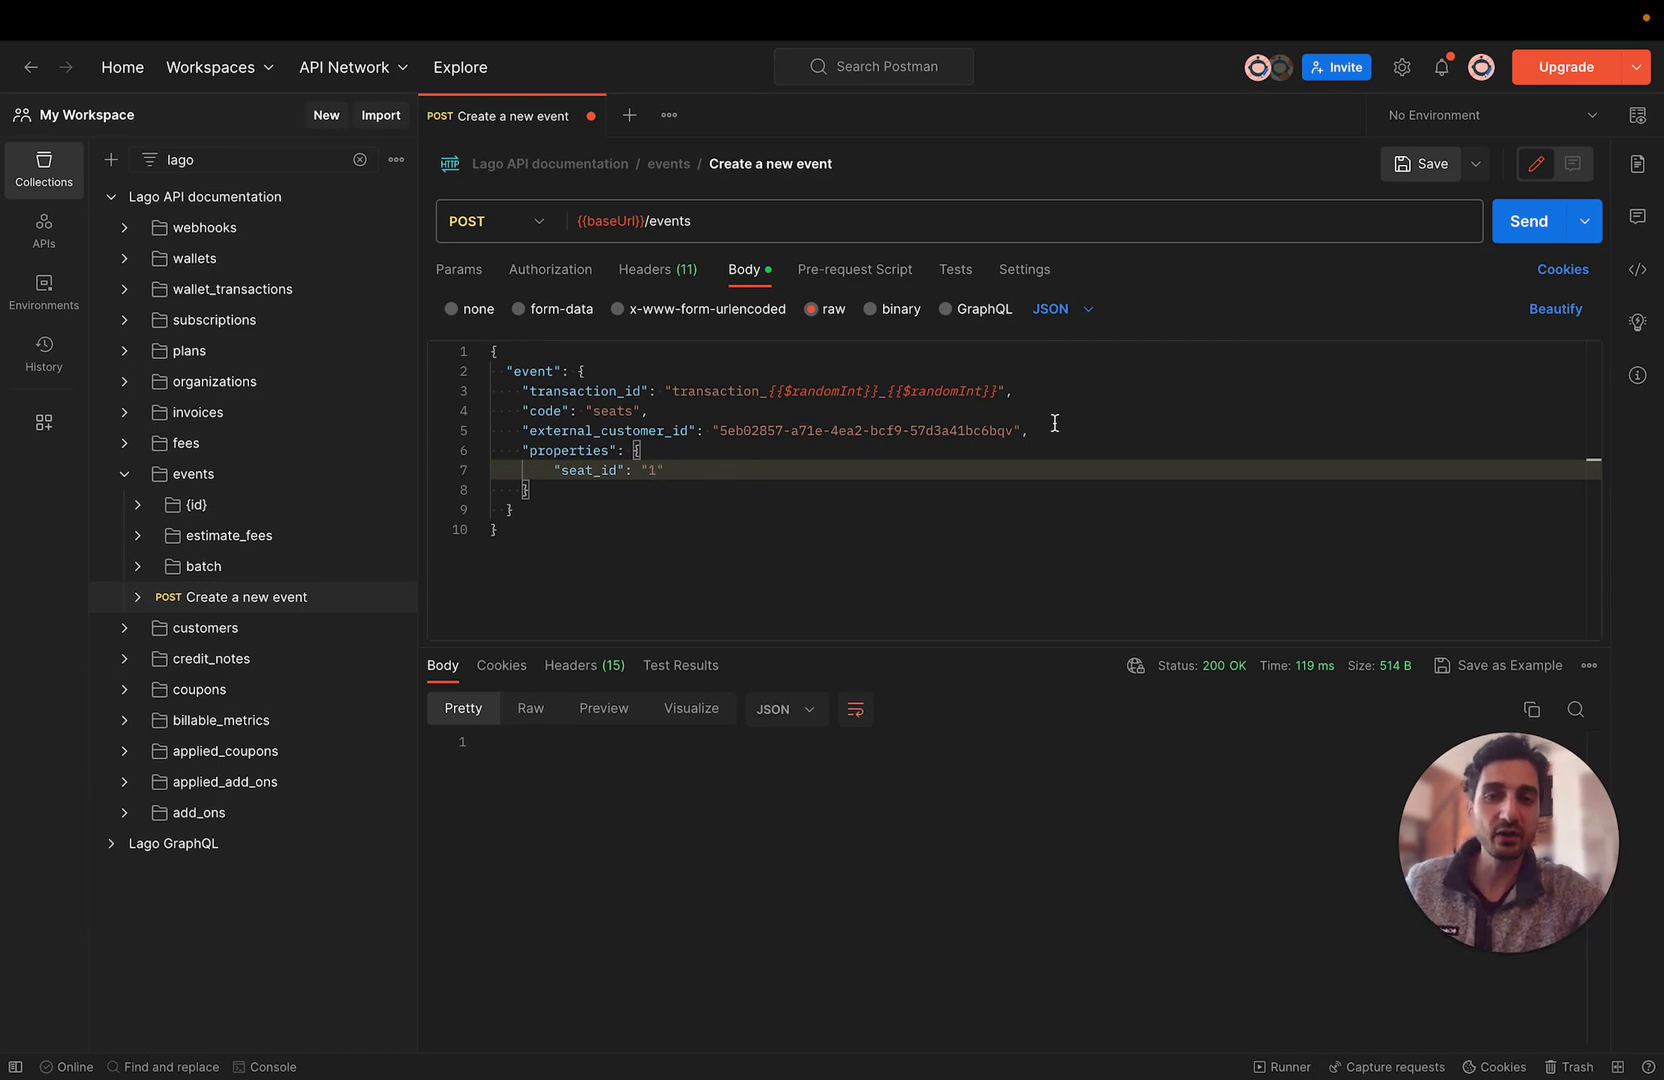
Send the seats event for seat_id "1" and reload the customer's Startup usage report in Lago to check the billed seats
{"action": "left_click", "coordinate": [1512, 228]}
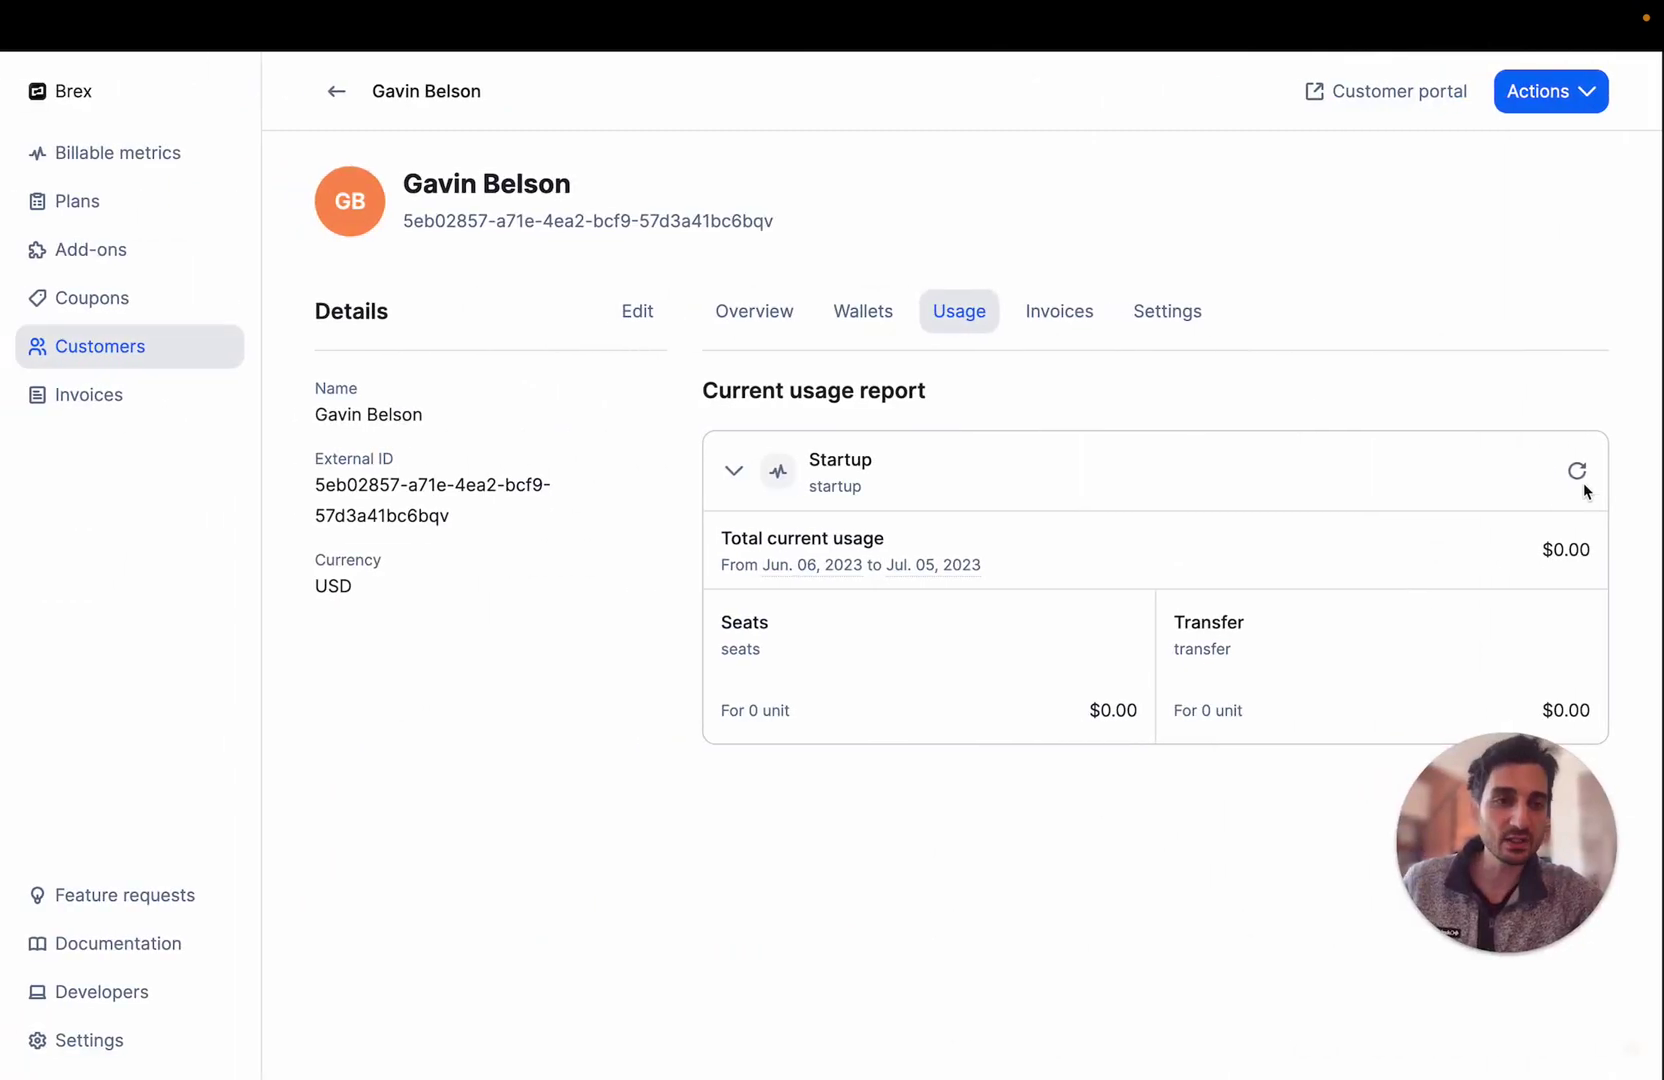
{"action": "left_click", "coordinate": [1578, 472]}
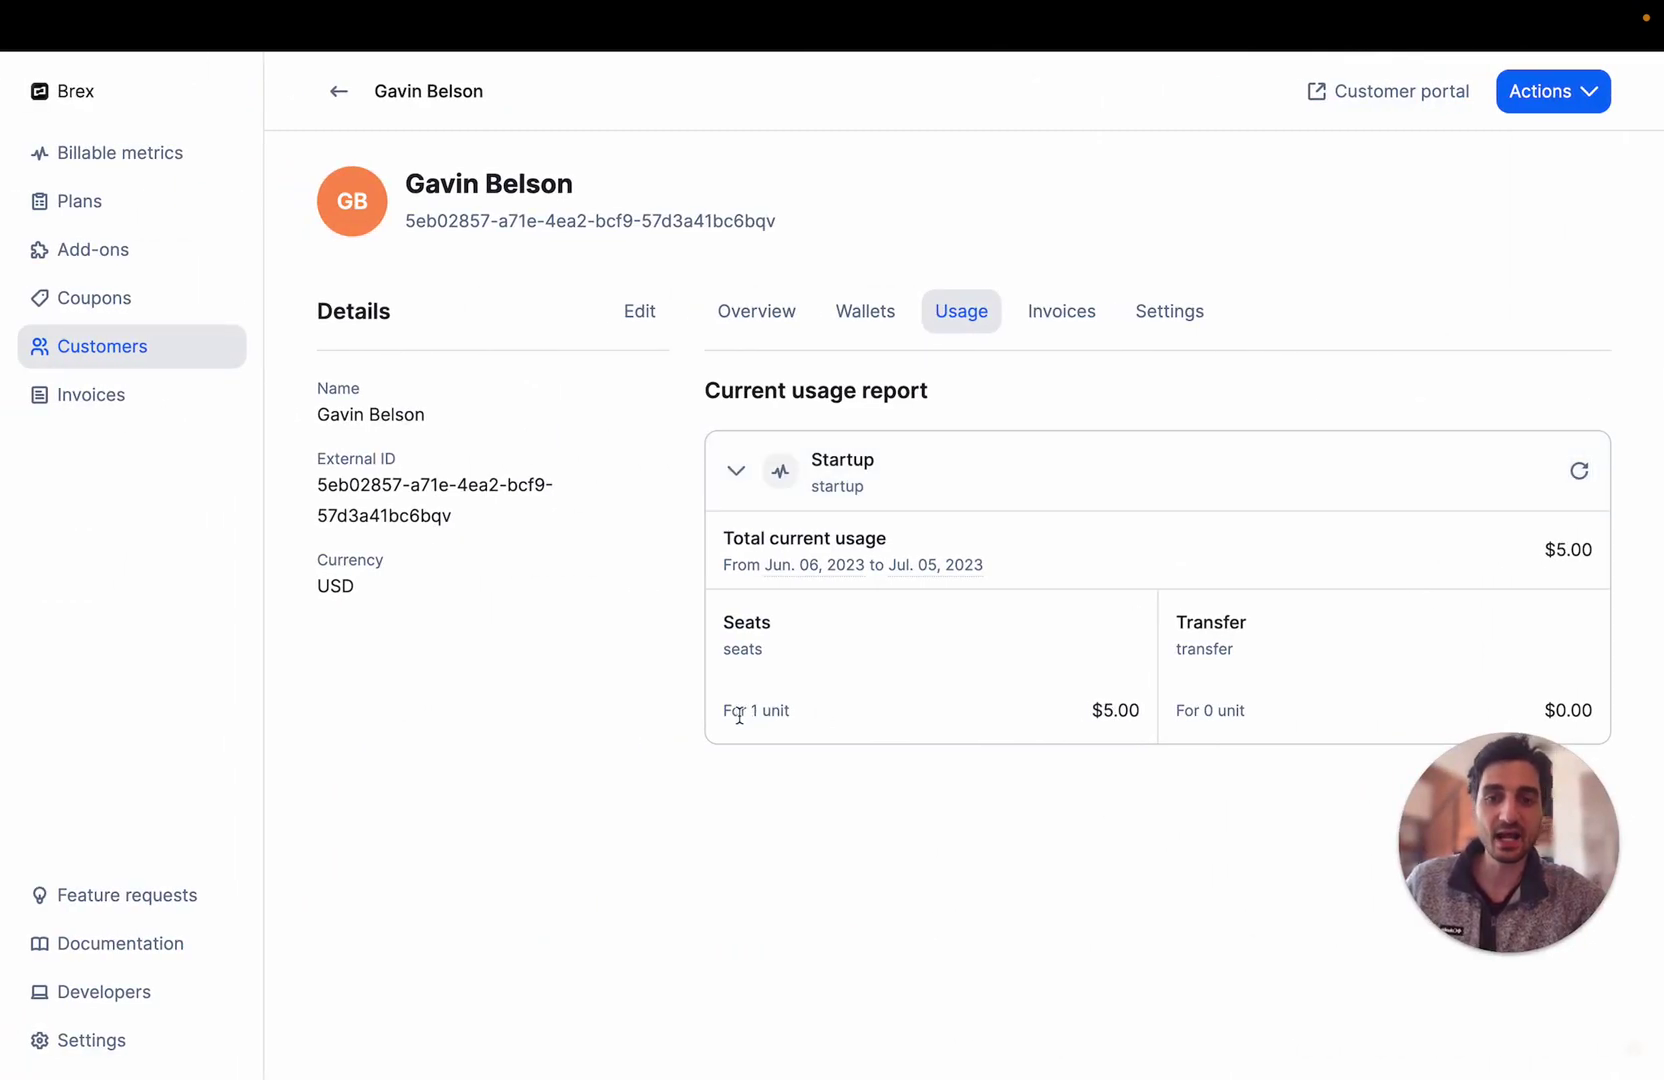
{"action": "left_click_drag", "start_coordinate": [739, 714], "coordinate": [838, 714]}
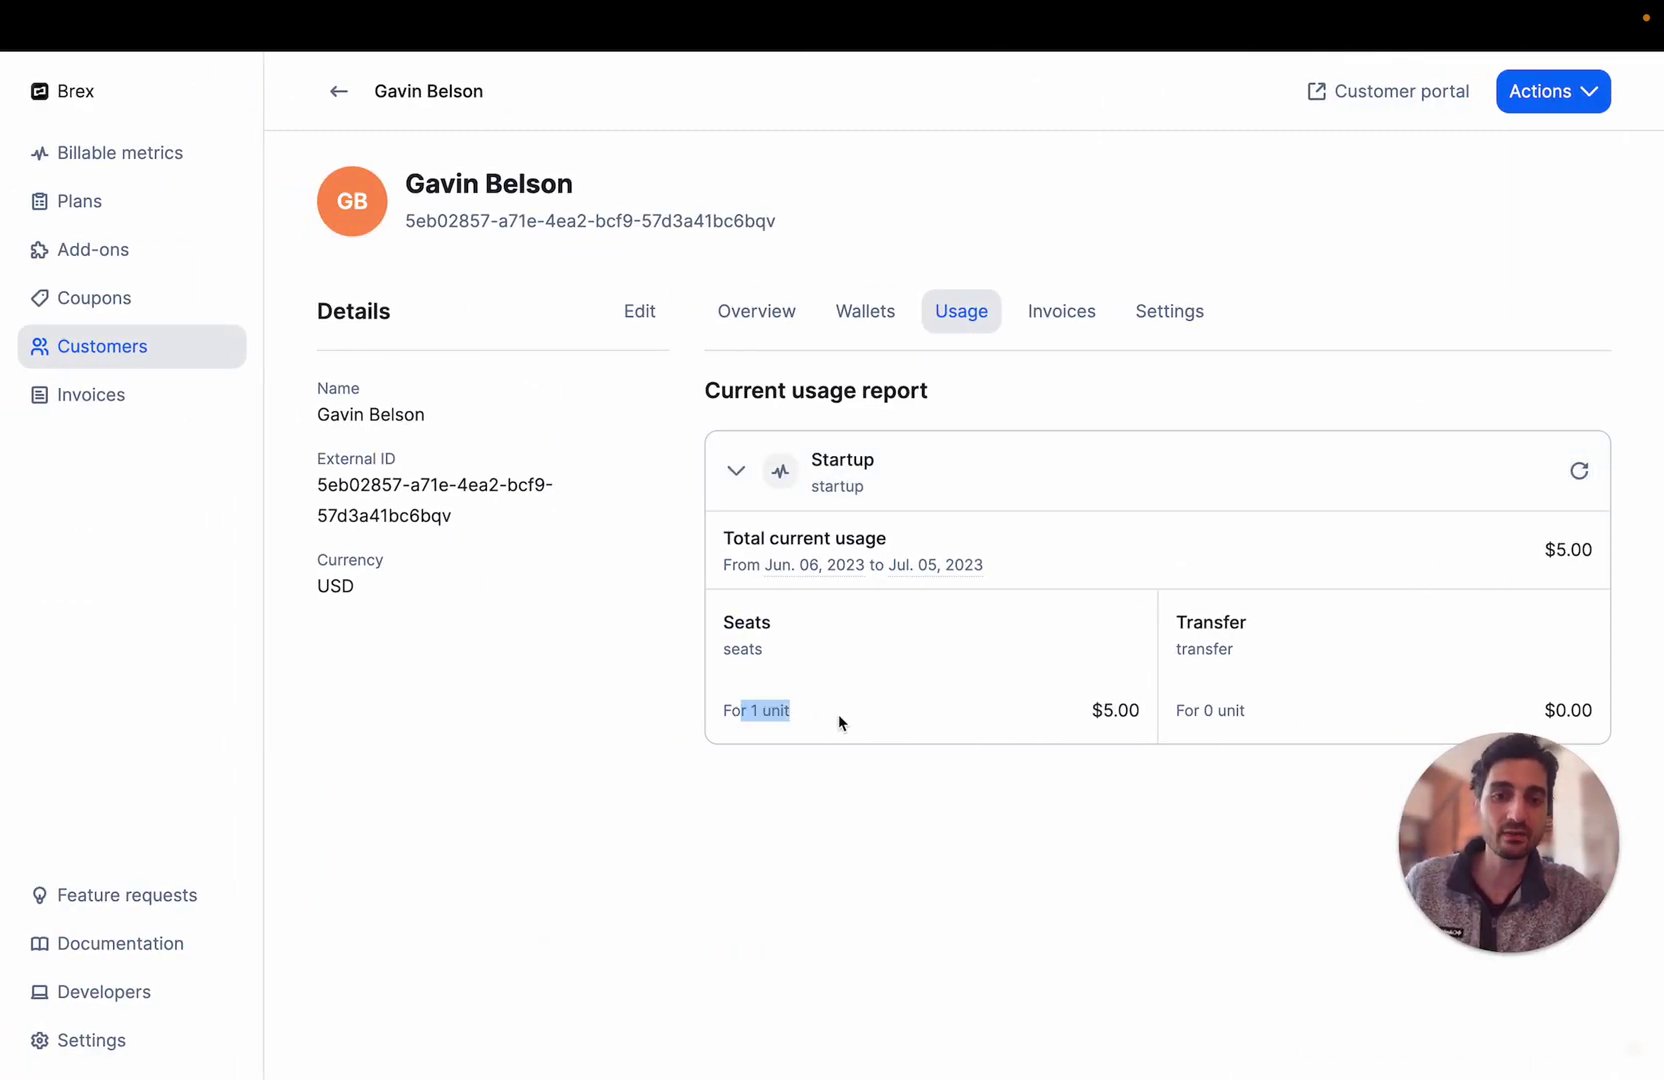
{"action": "left_click", "coordinate": [940, 785]}
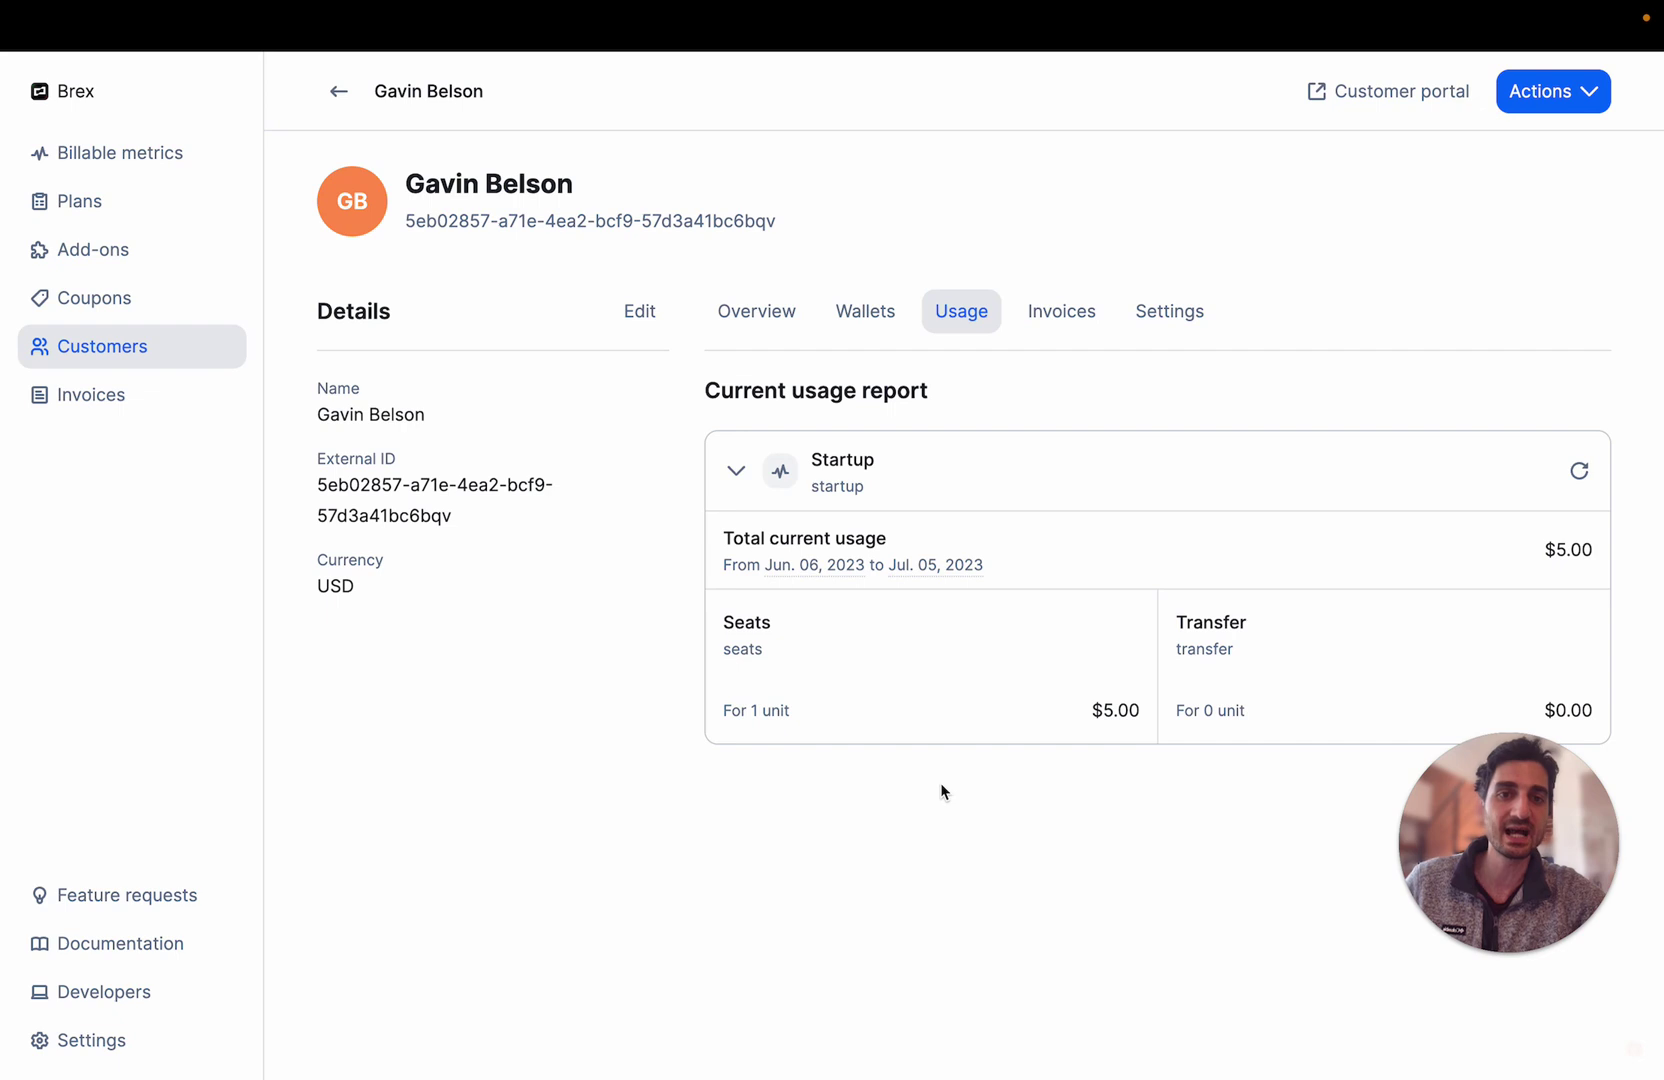
Examine the line items of the customer's newest invoice, for the Seats charge, and return to the invoice list
{"action": "left_click", "coordinate": [1051, 322]}
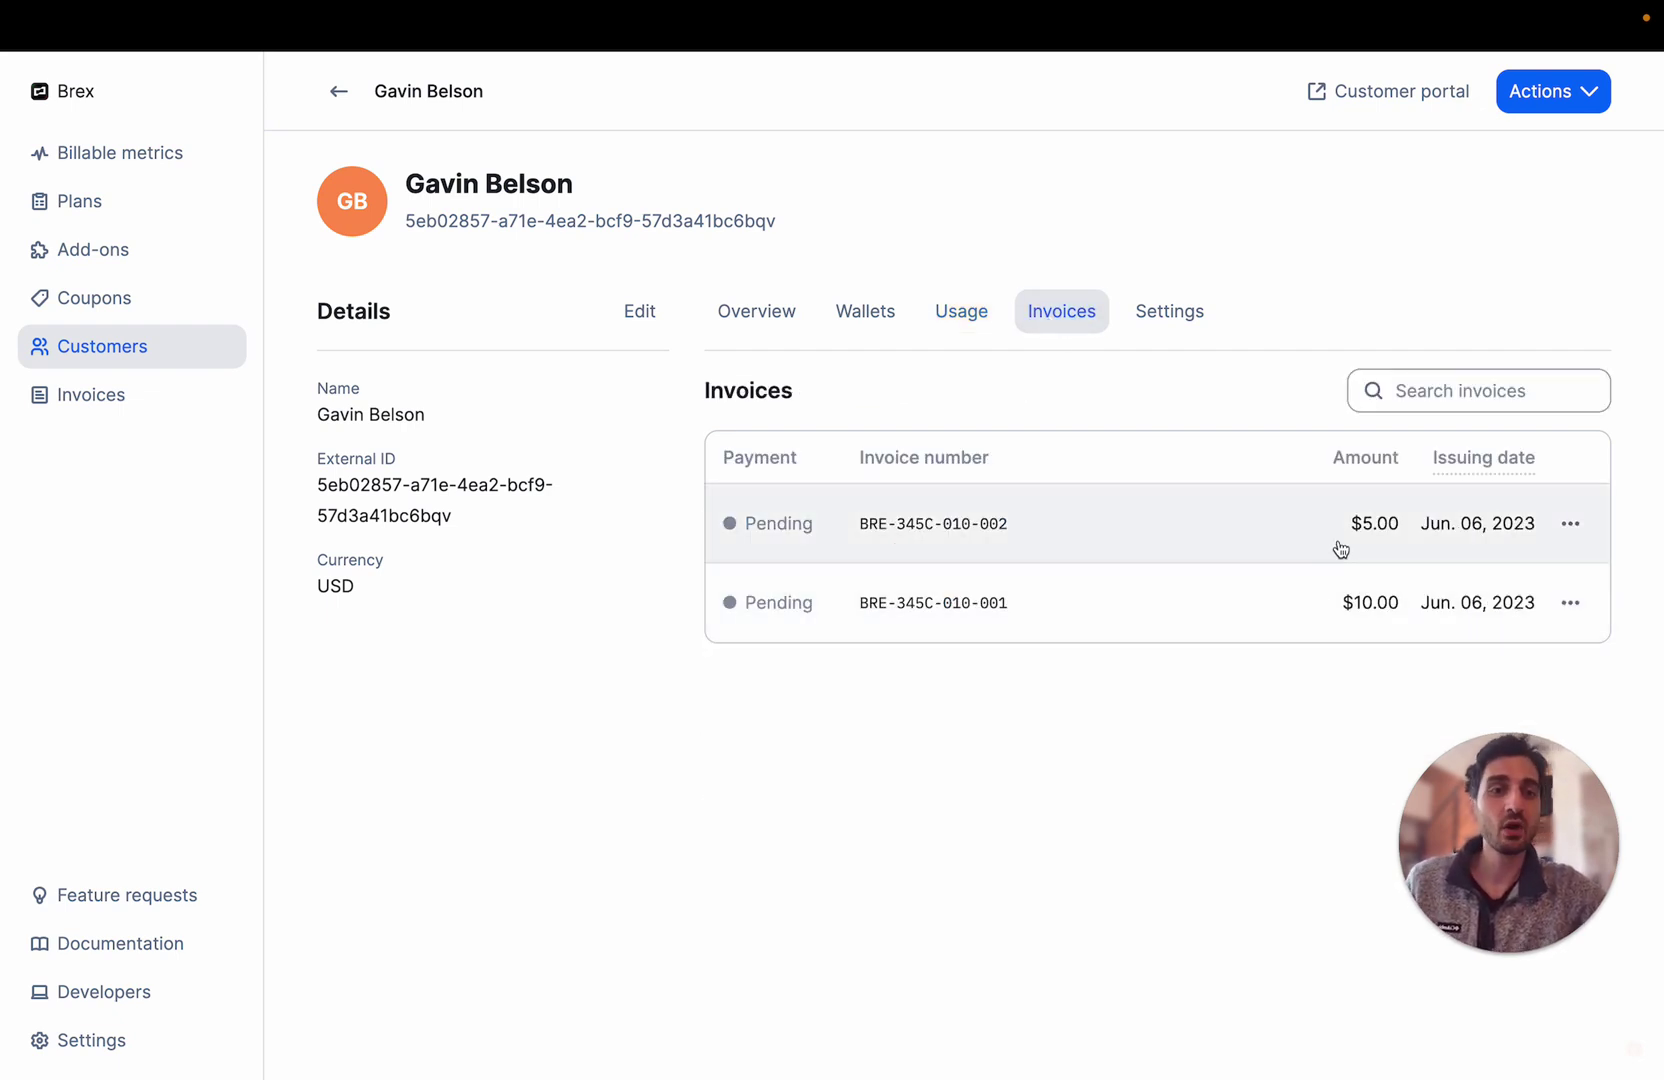
{"action": "left_click", "coordinate": [1278, 541]}
{"action": "scroll", "coordinate": [916, 583], "scroll_direction": "down", "scroll_amount": 2}
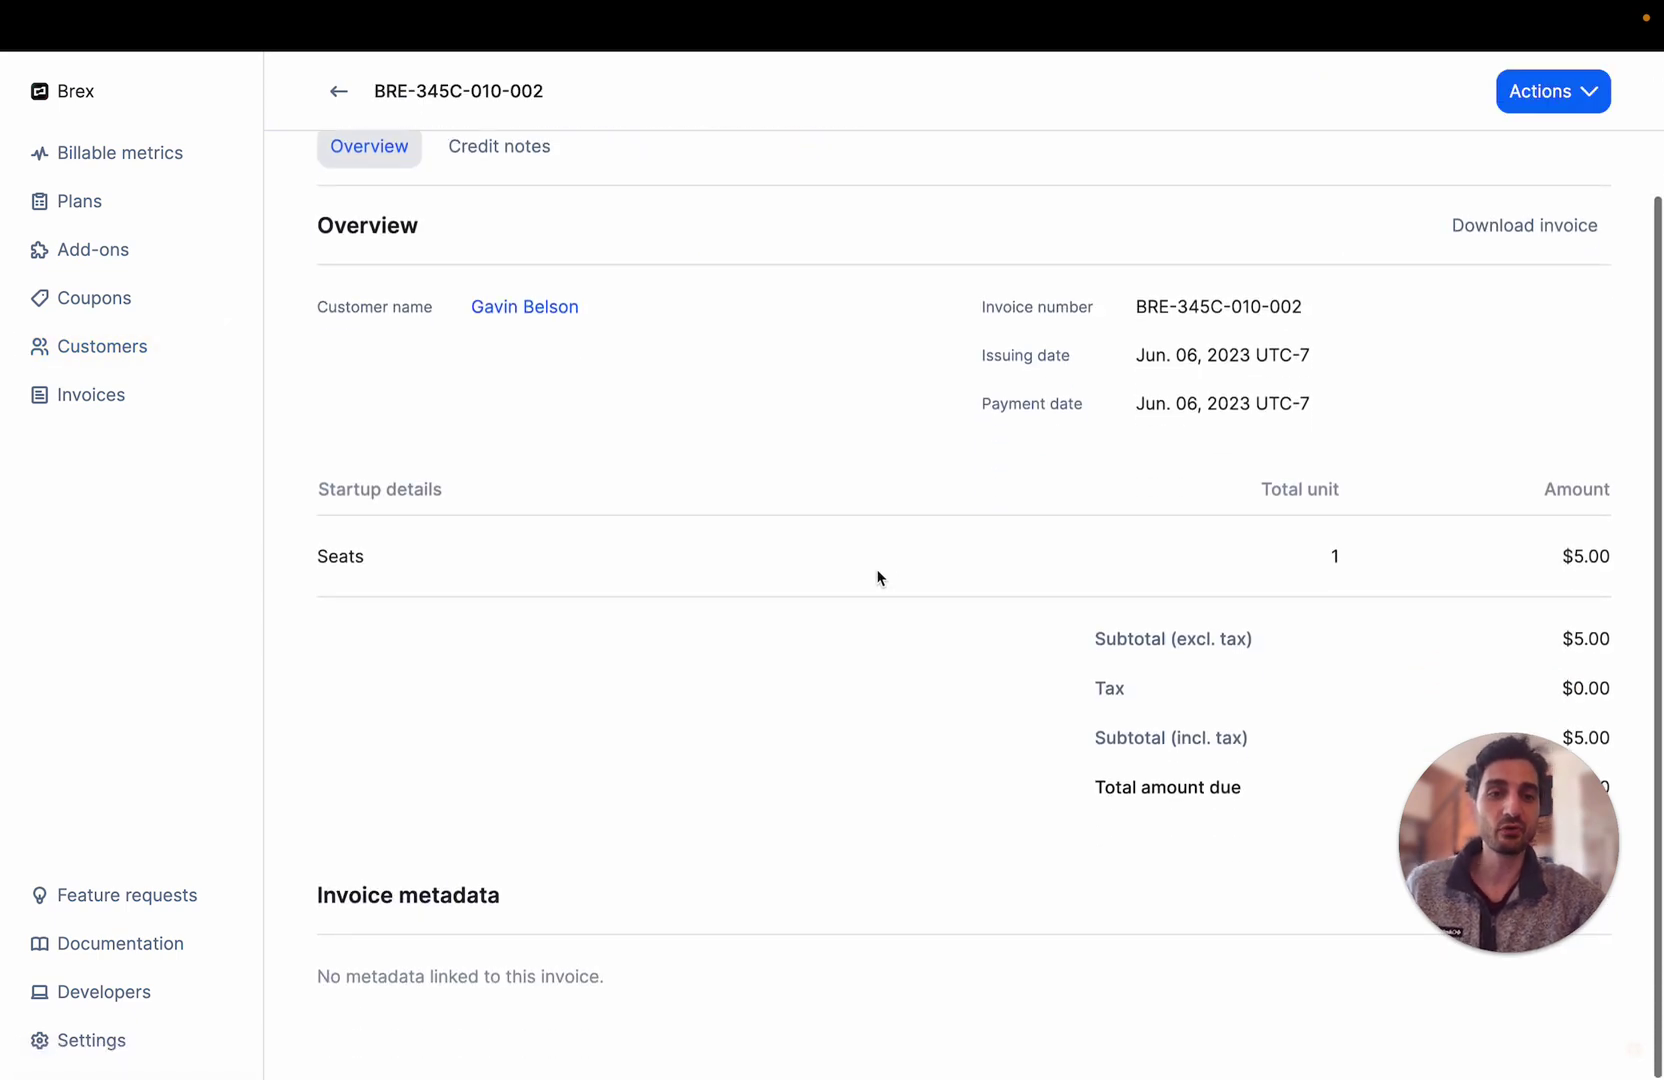
{"action": "scroll", "coordinate": [980, 545], "scroll_direction": "up", "scroll_amount": 1}
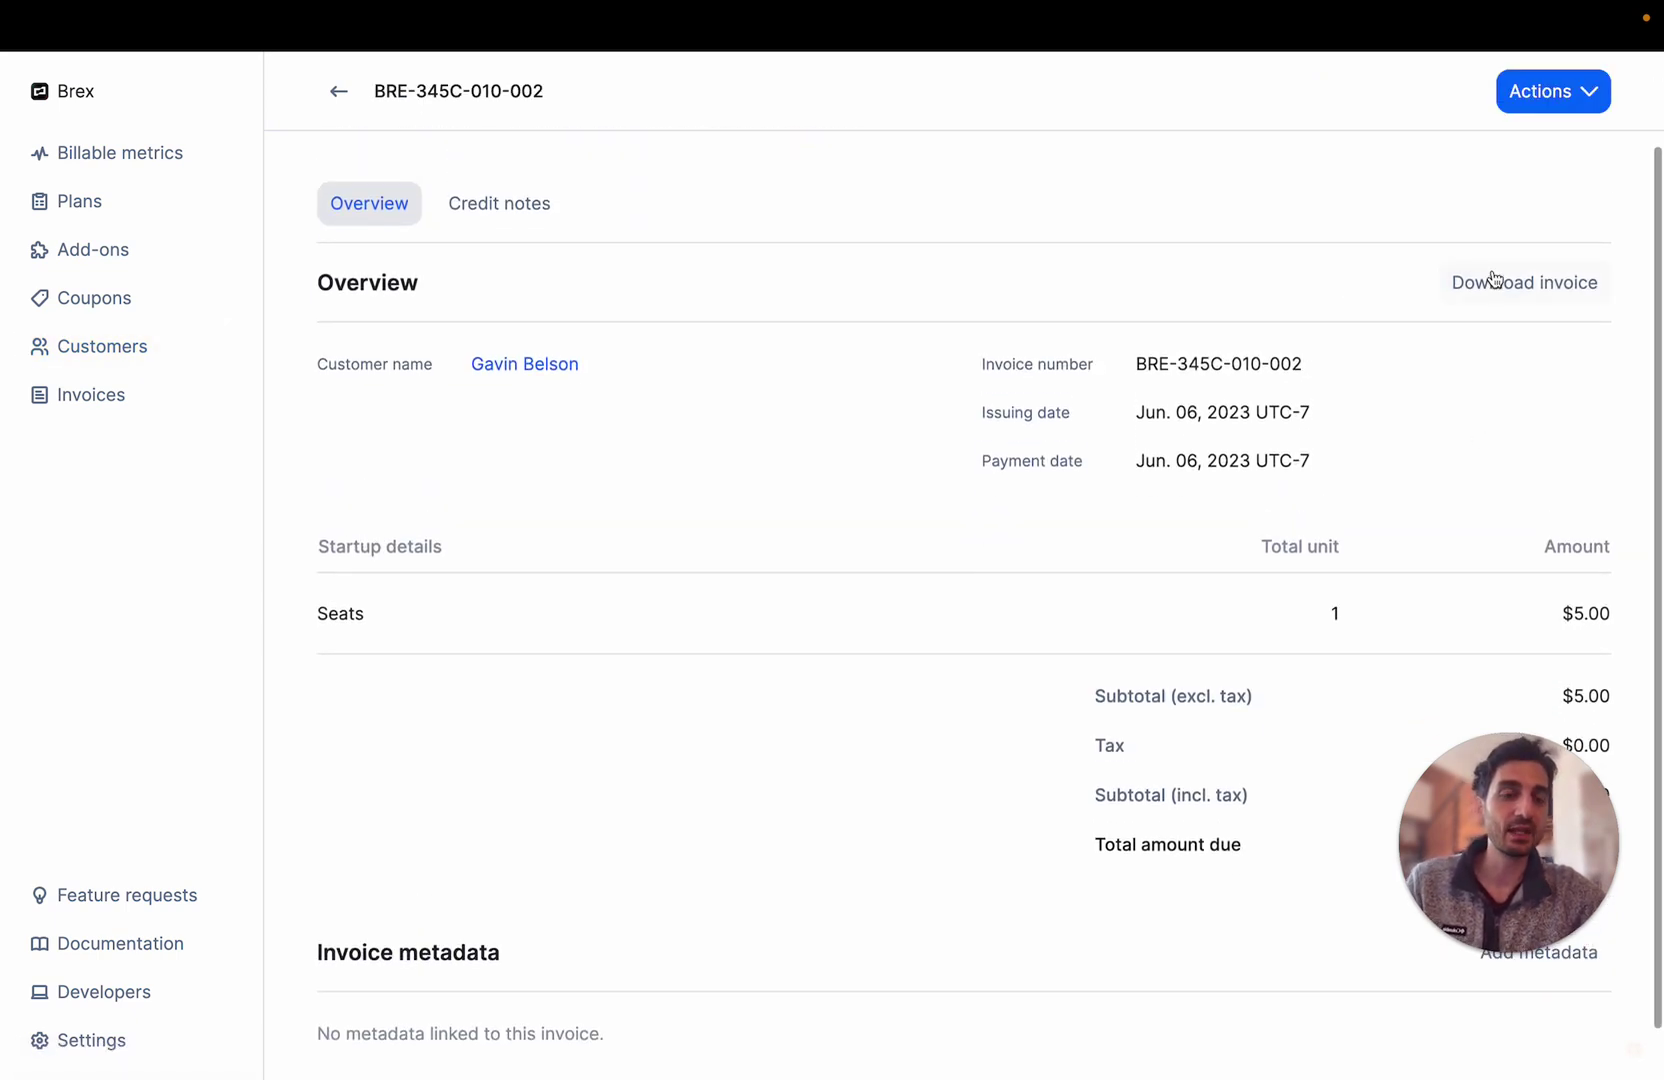
{"action": "left_click", "coordinate": [339, 97]}
Switch to Postman, set seat_id to "2" in the event body and send the request
{"action": "key", "text": "ctrl+Right"}
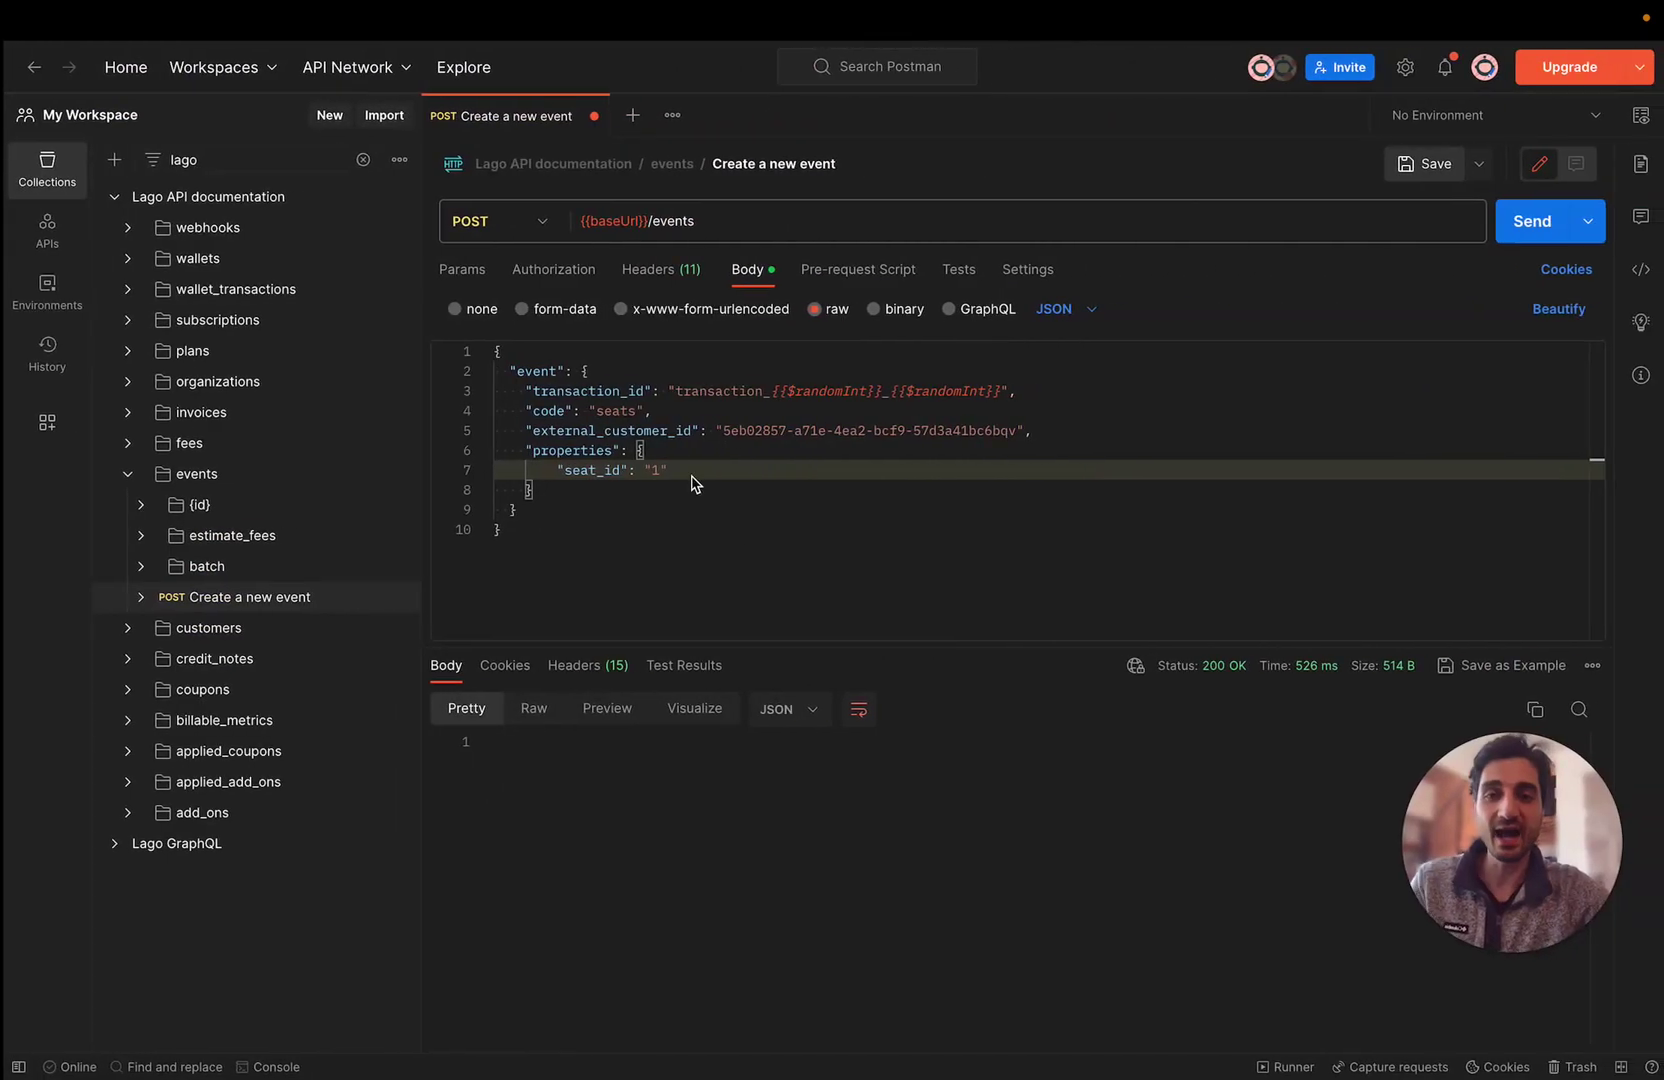
{"action": "double_click", "coordinate": [655, 470]}
{"action": "type", "text": "2"}
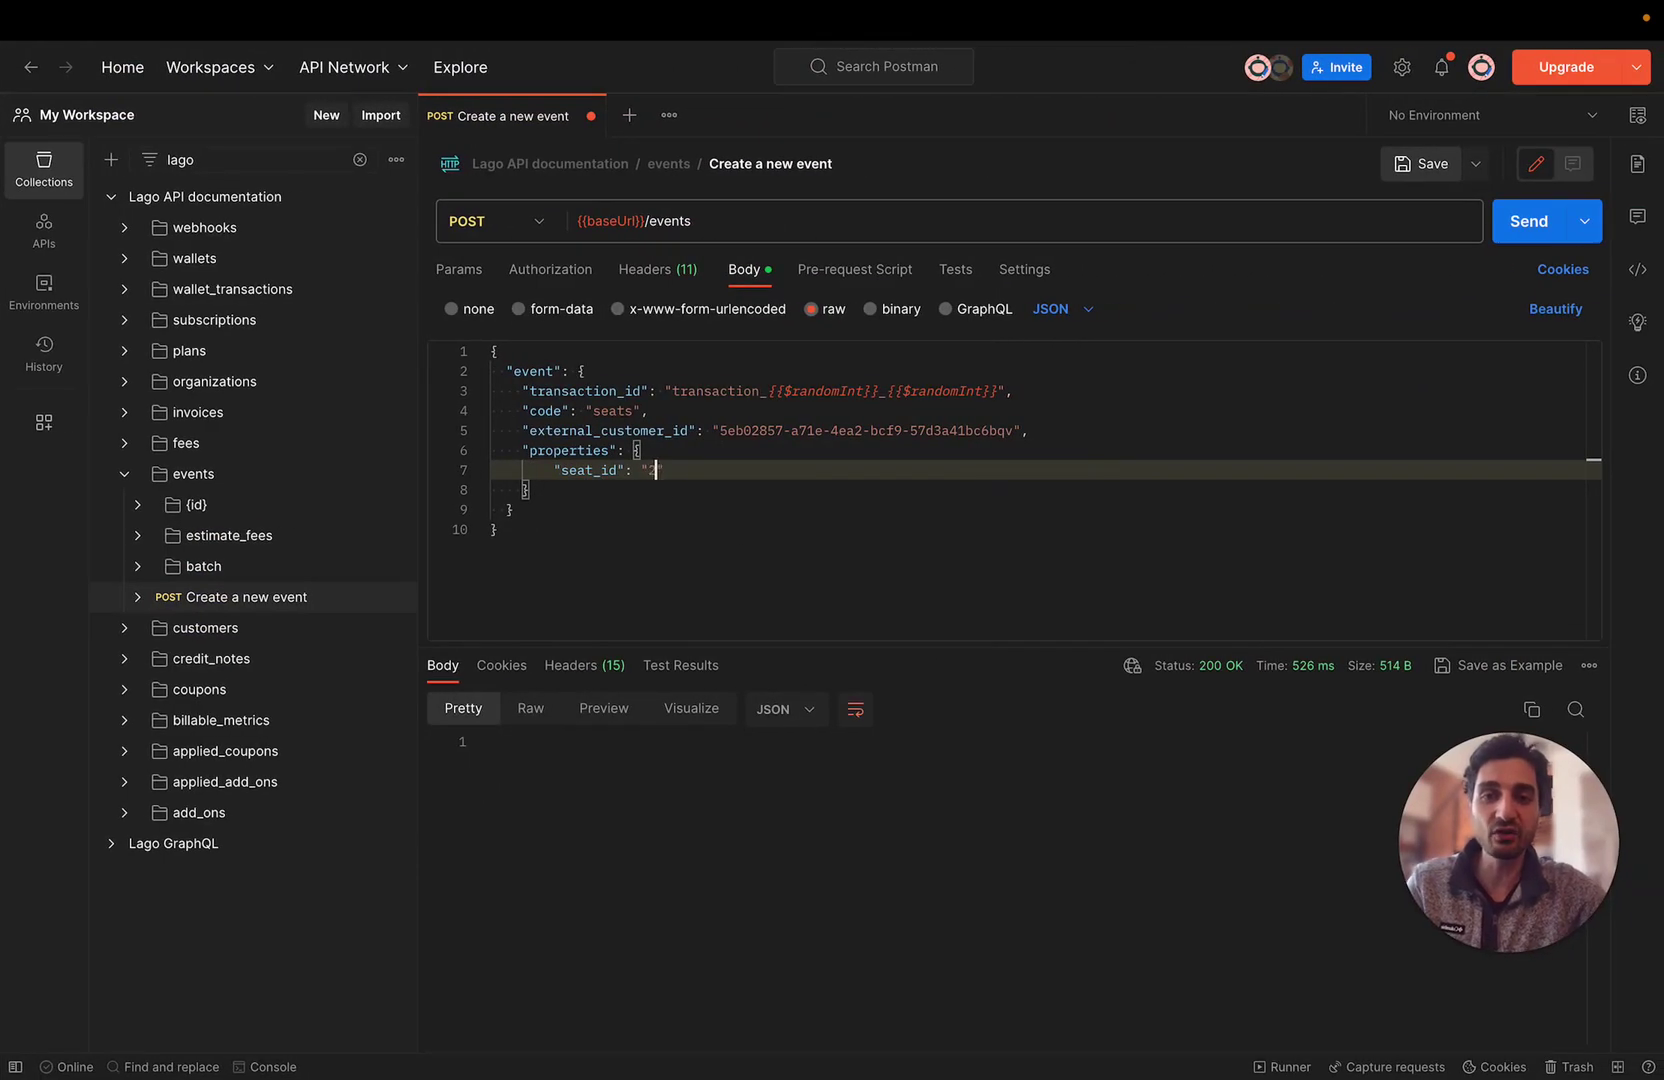
{"action": "left_click", "coordinate": [1567, 212]}
Switch to Lago and compare the customer's Startup seat usage with the line items of the newest invoice
{"action": "key", "text": "ctrl+Left"}
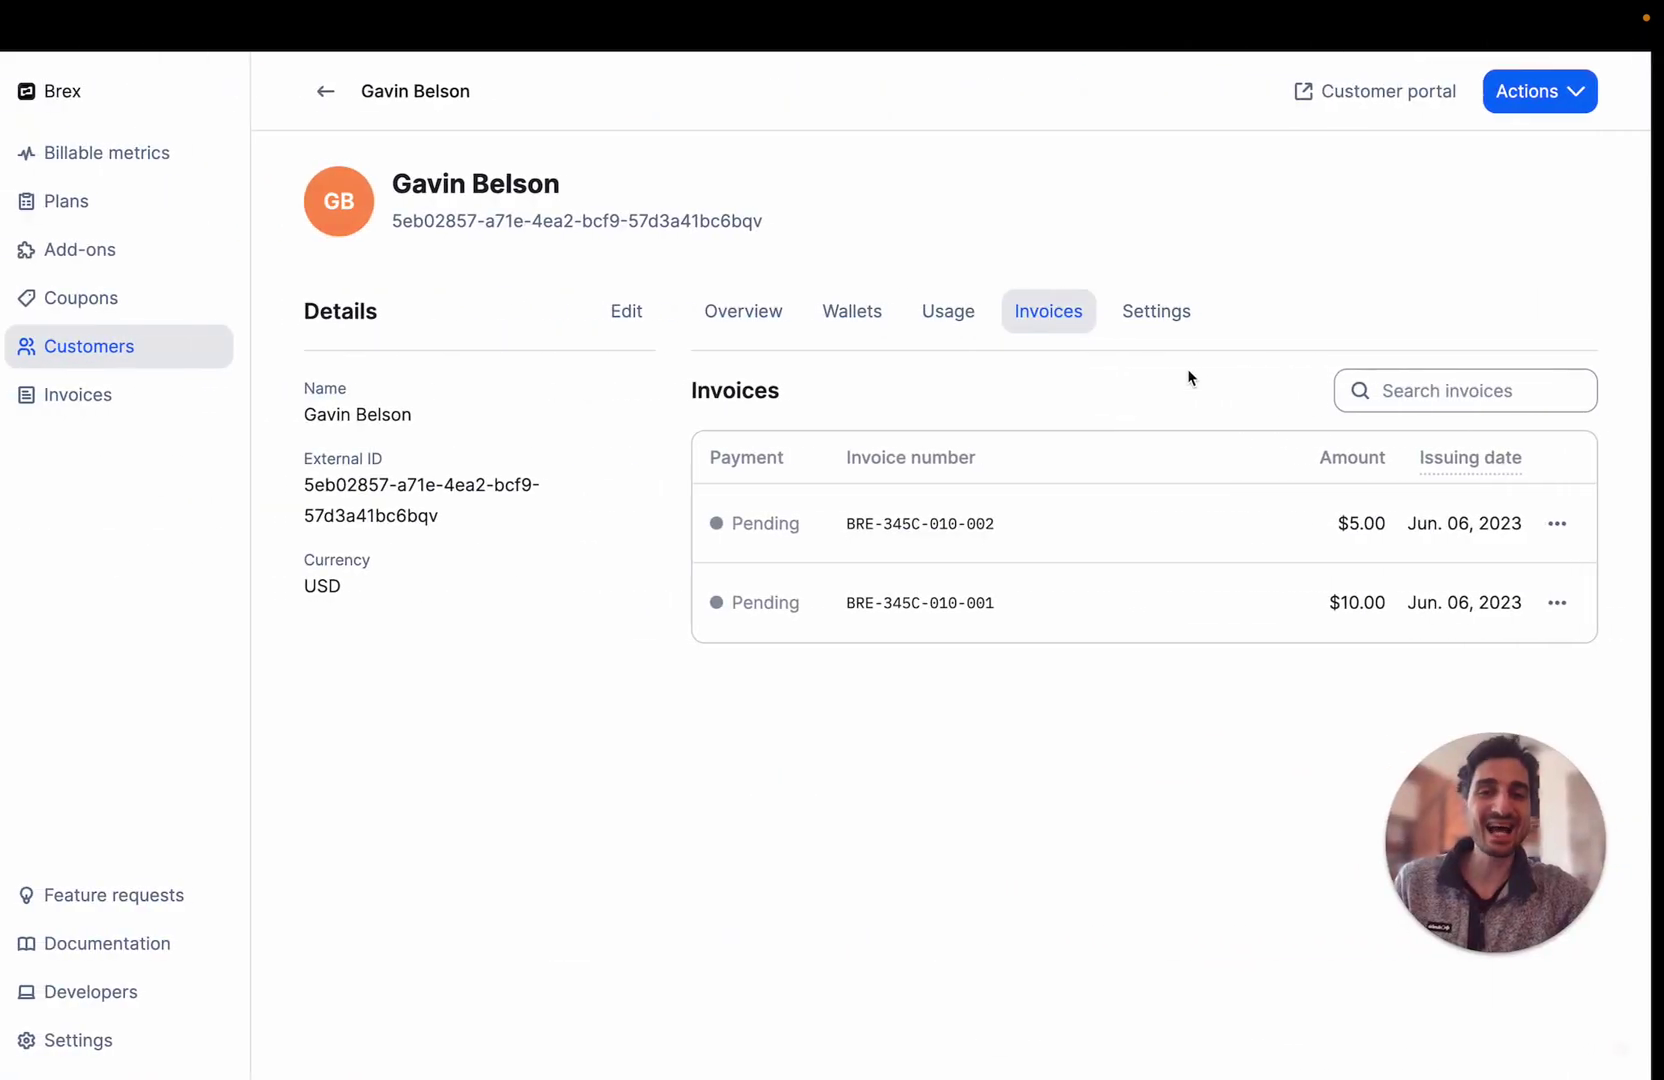
{"action": "left_click", "coordinate": [963, 318]}
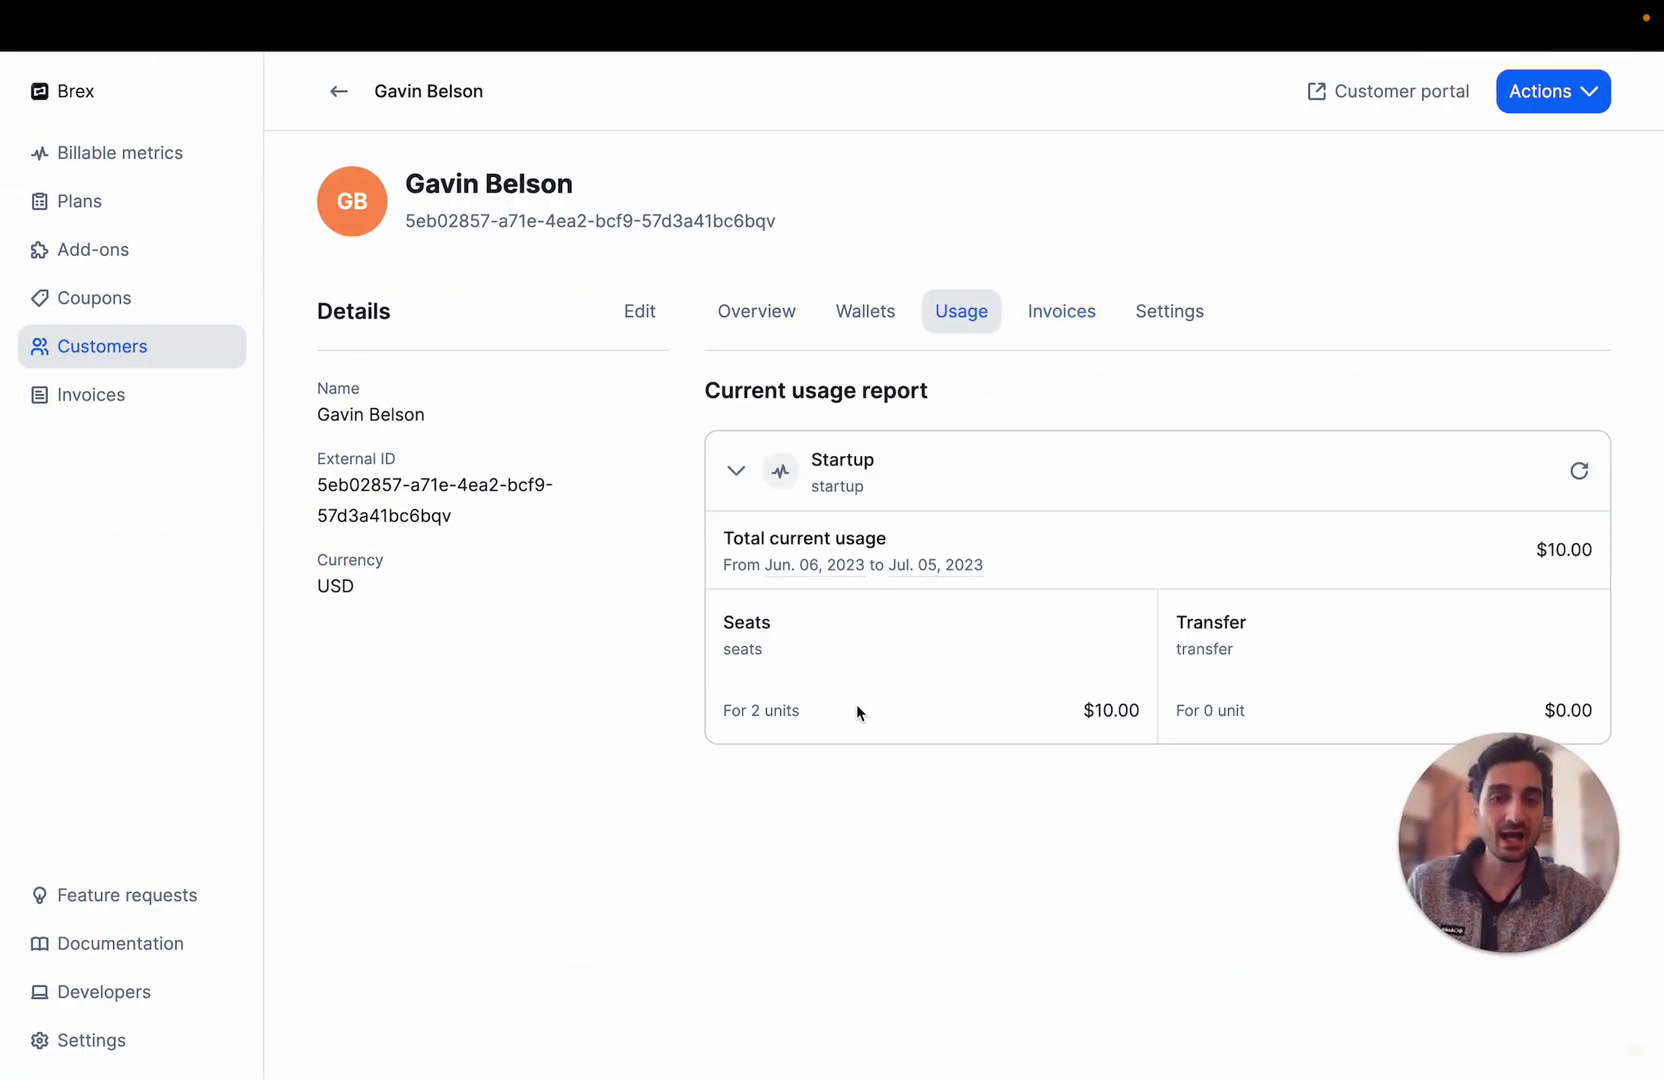
{"action": "left_click", "coordinate": [1062, 328]}
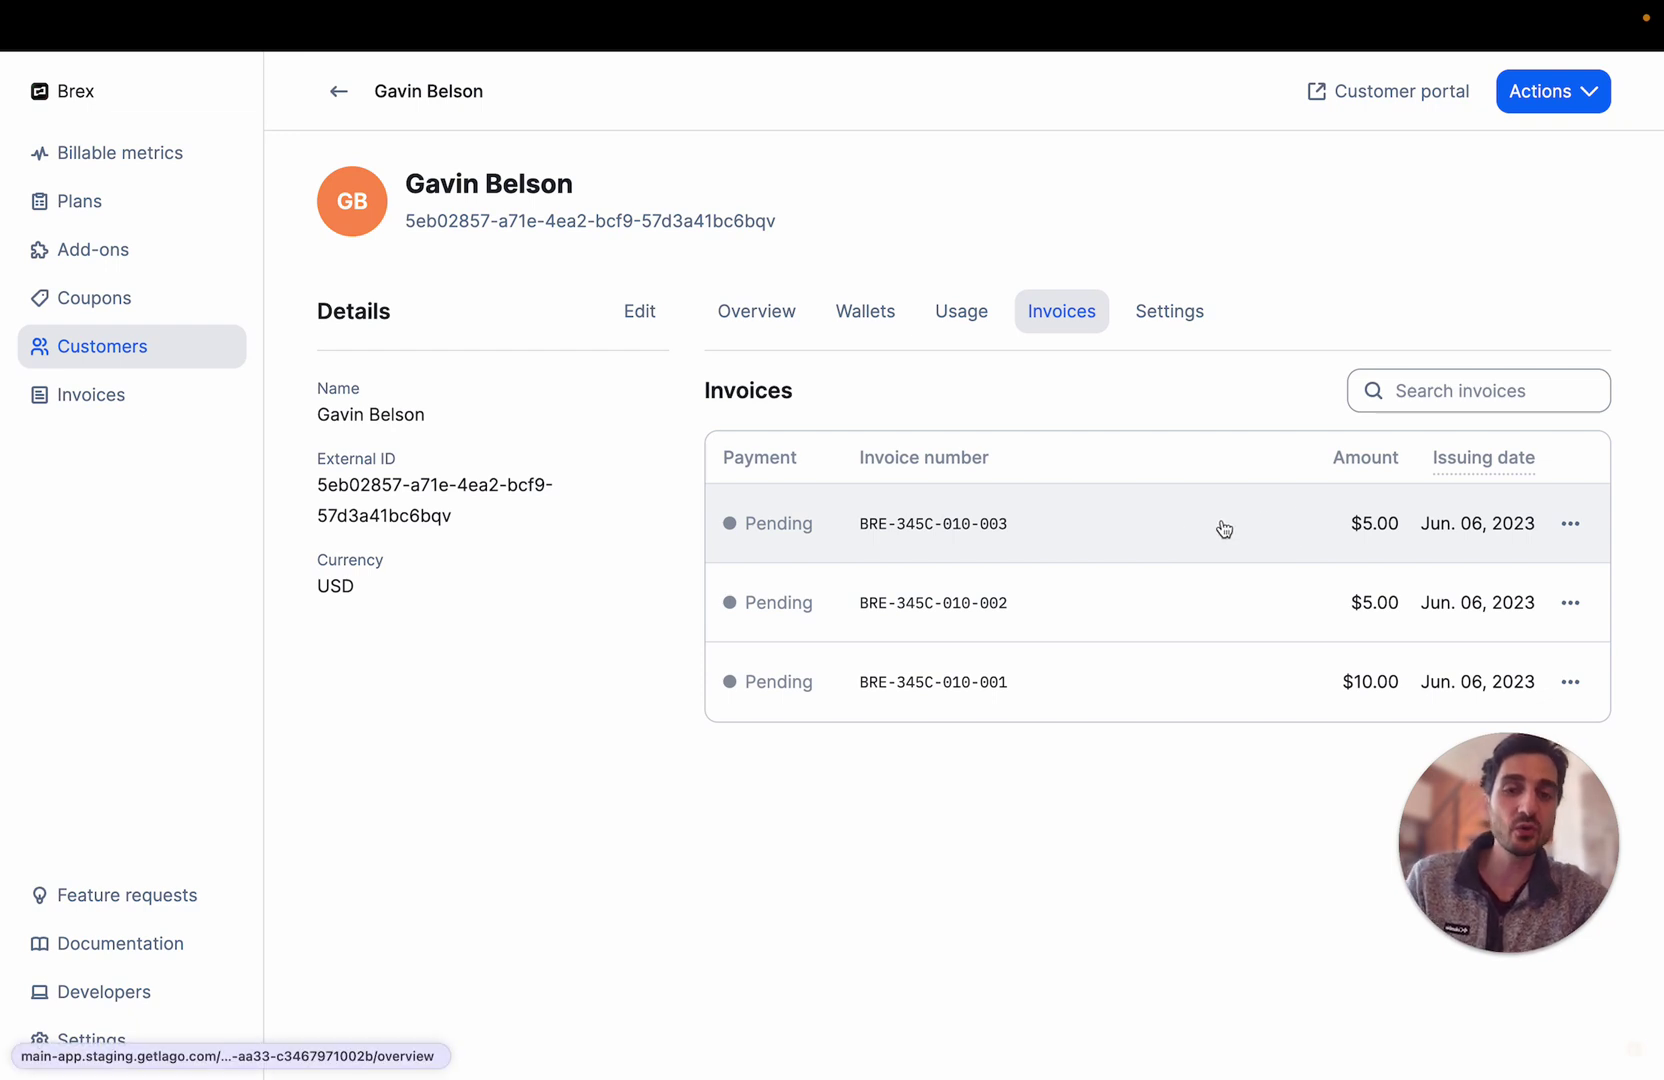
{"action": "left_click", "coordinate": [1285, 545]}
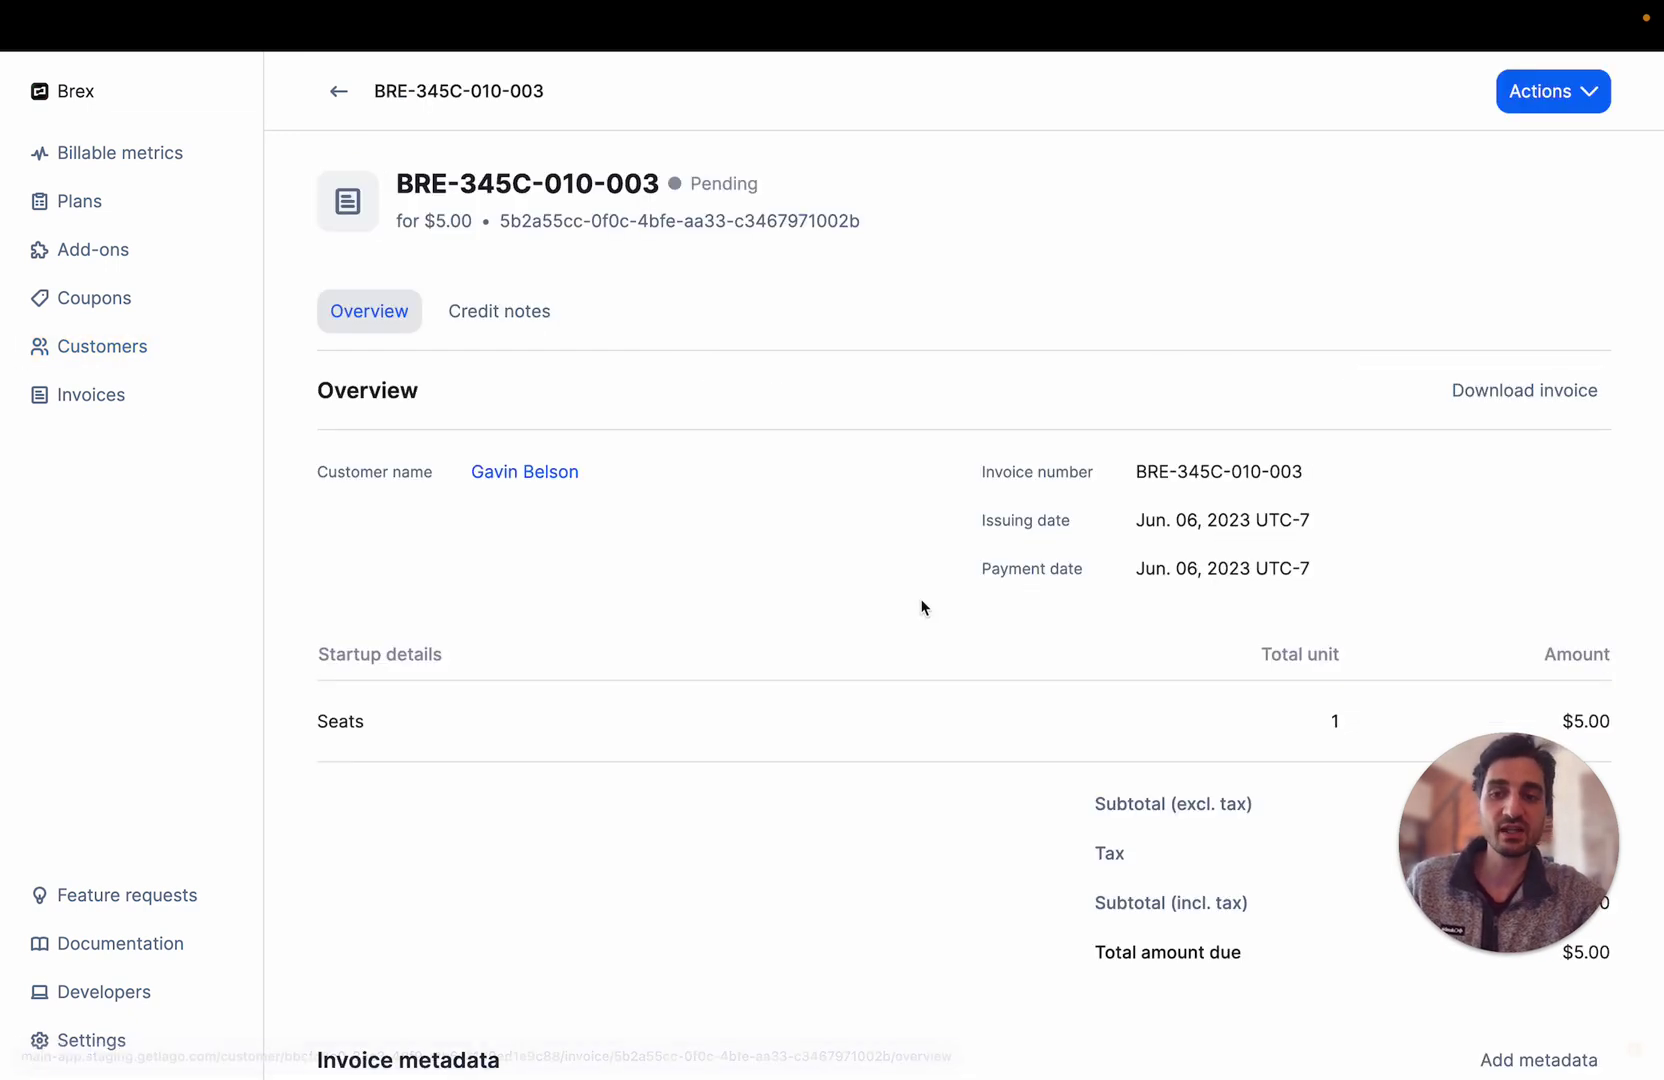
{"action": "scroll", "coordinate": [921, 605], "scroll_direction": "down", "scroll_amount": 1}
{"action": "scroll", "coordinate": [921, 605], "scroll_direction": "left", "scroll_amount": 5}
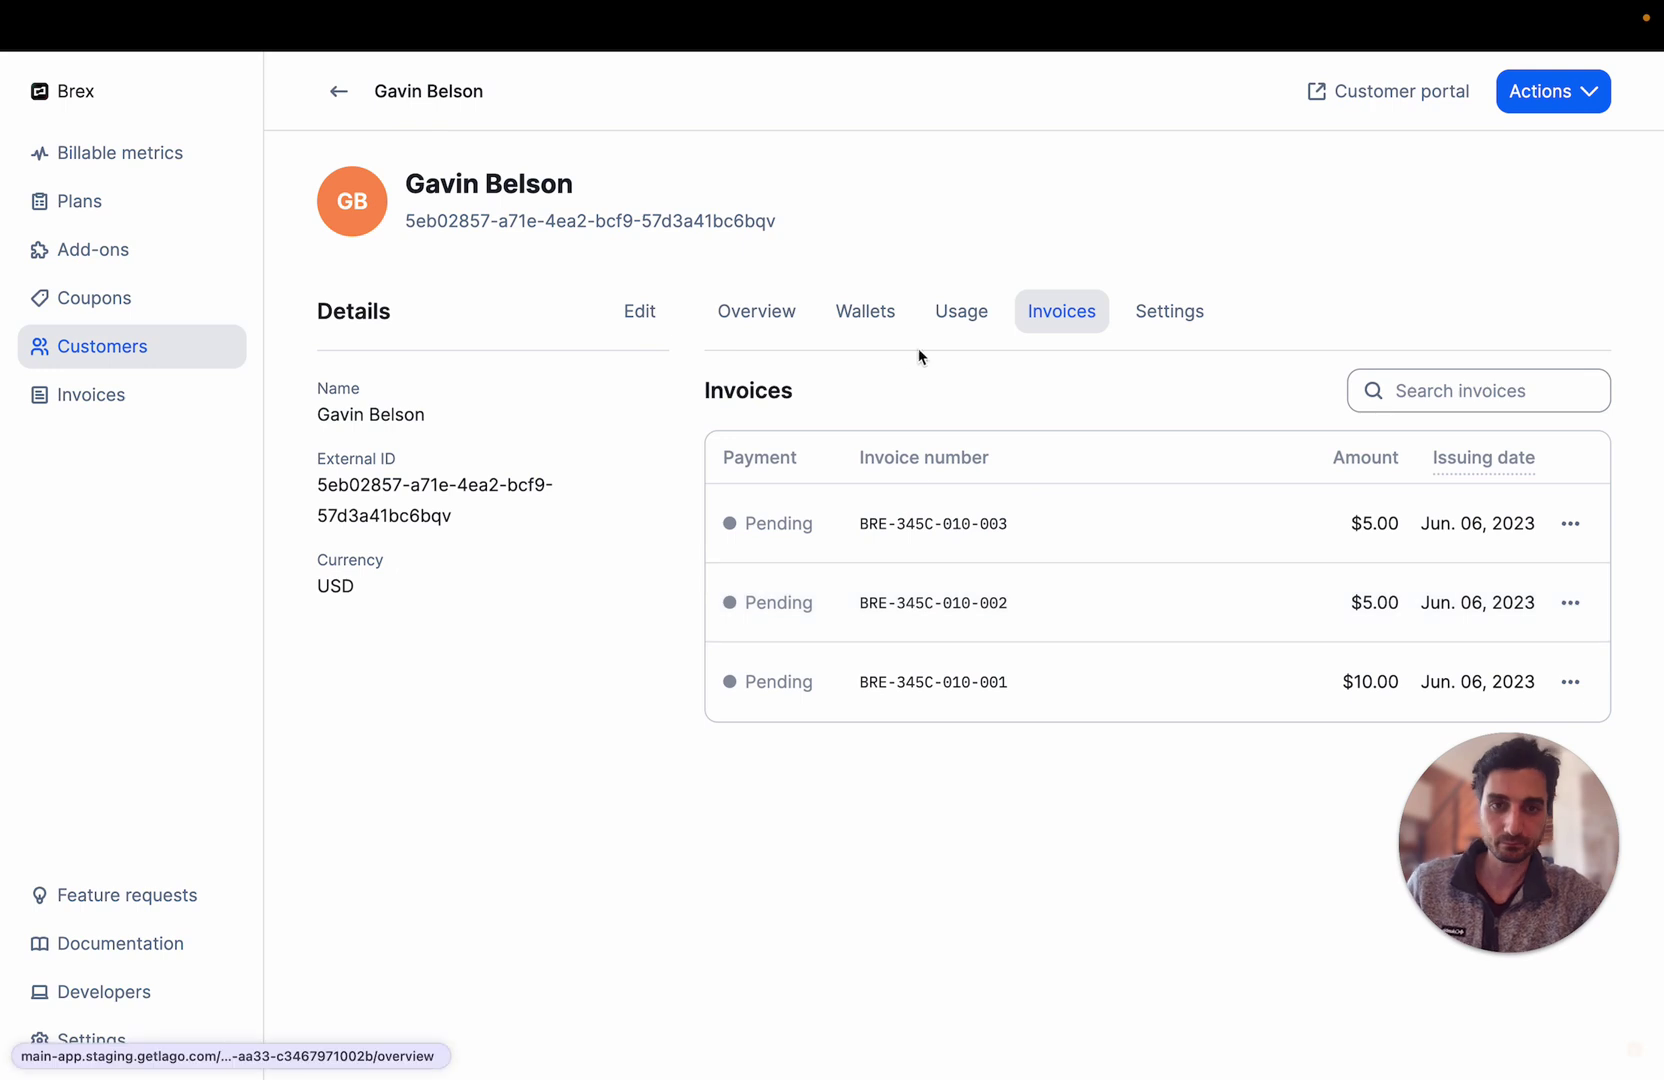
{"action": "left_click", "coordinate": [944, 322]}
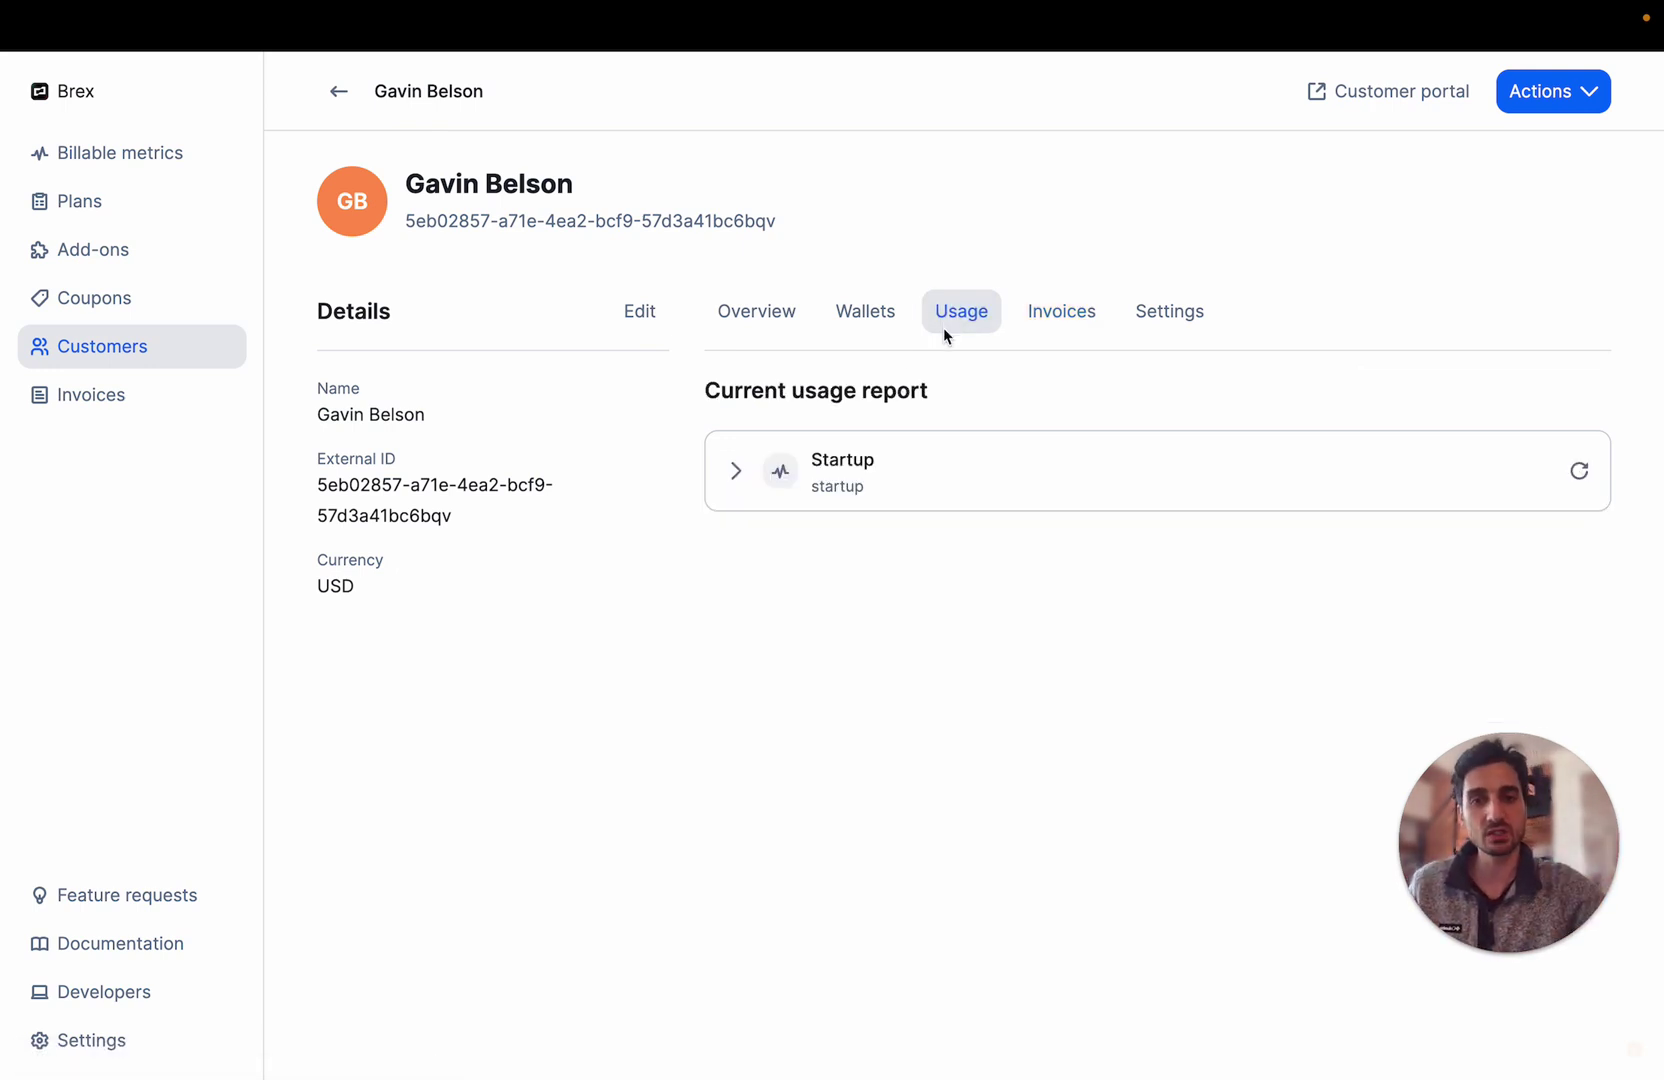
{"action": "left_click", "coordinate": [940, 472]}
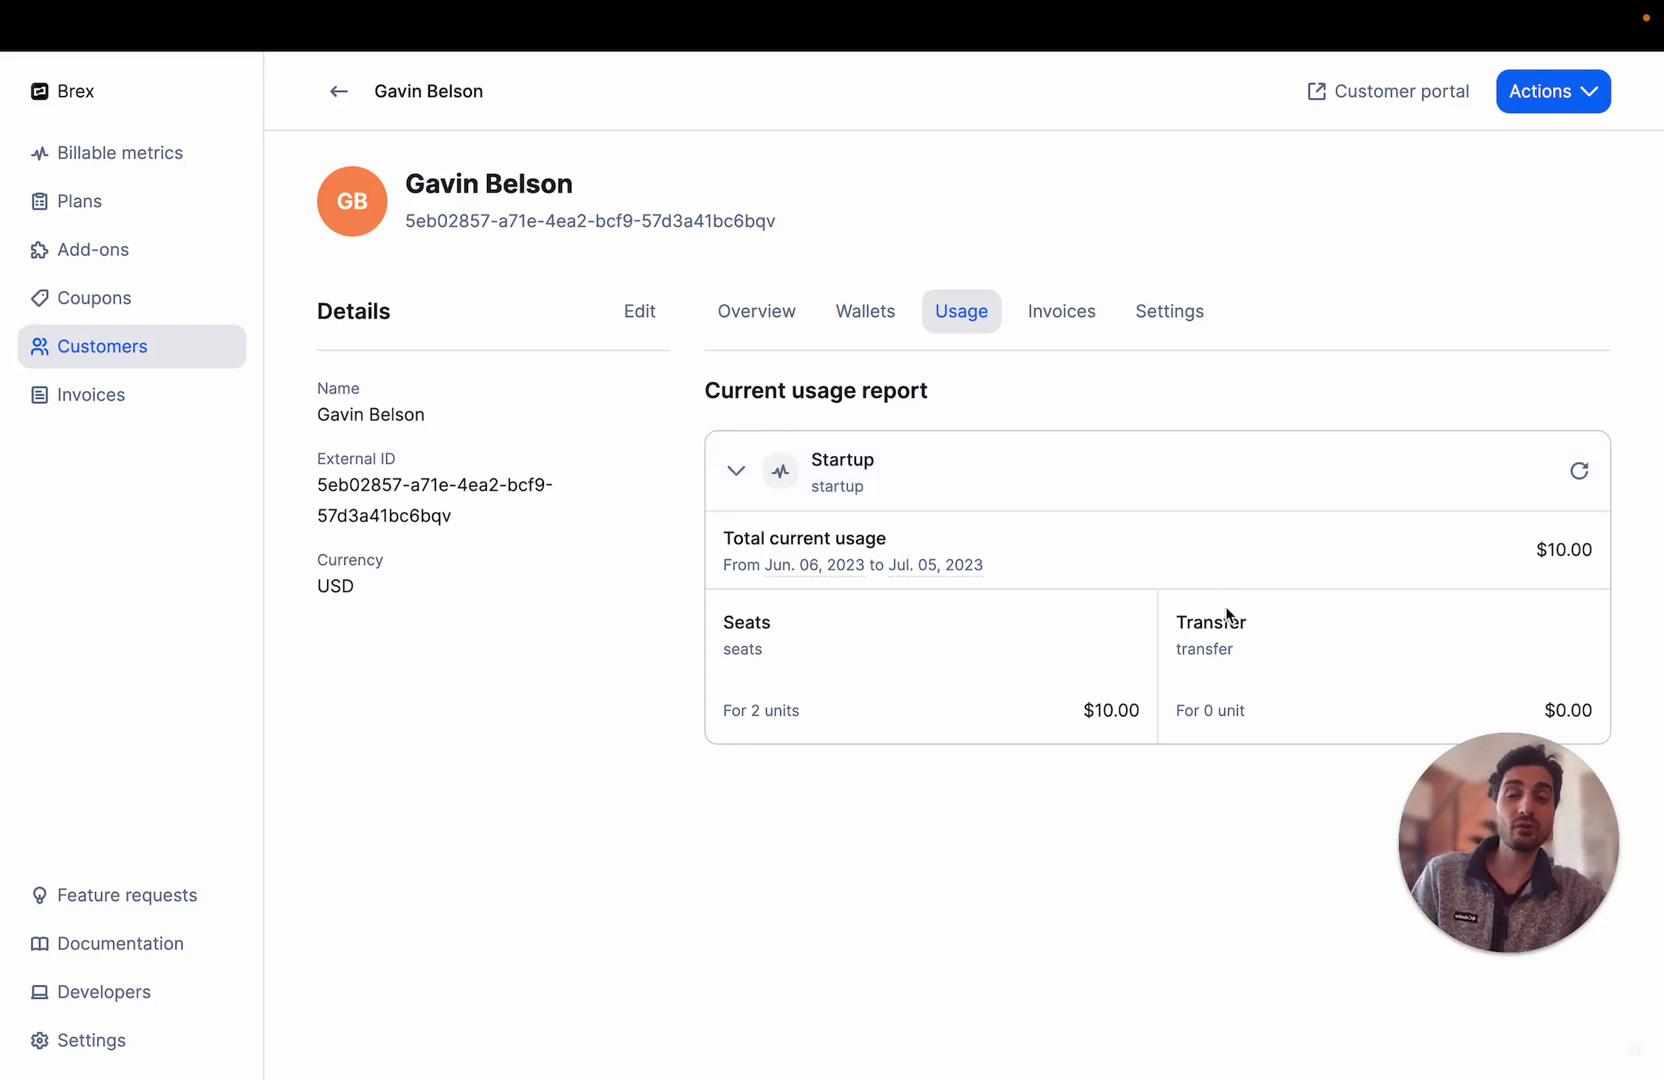
Switch to Postman and send an event with code "transfer" and the property amount set to "100" for the same customer
{"action": "key", "text": "ctrl+Right"}
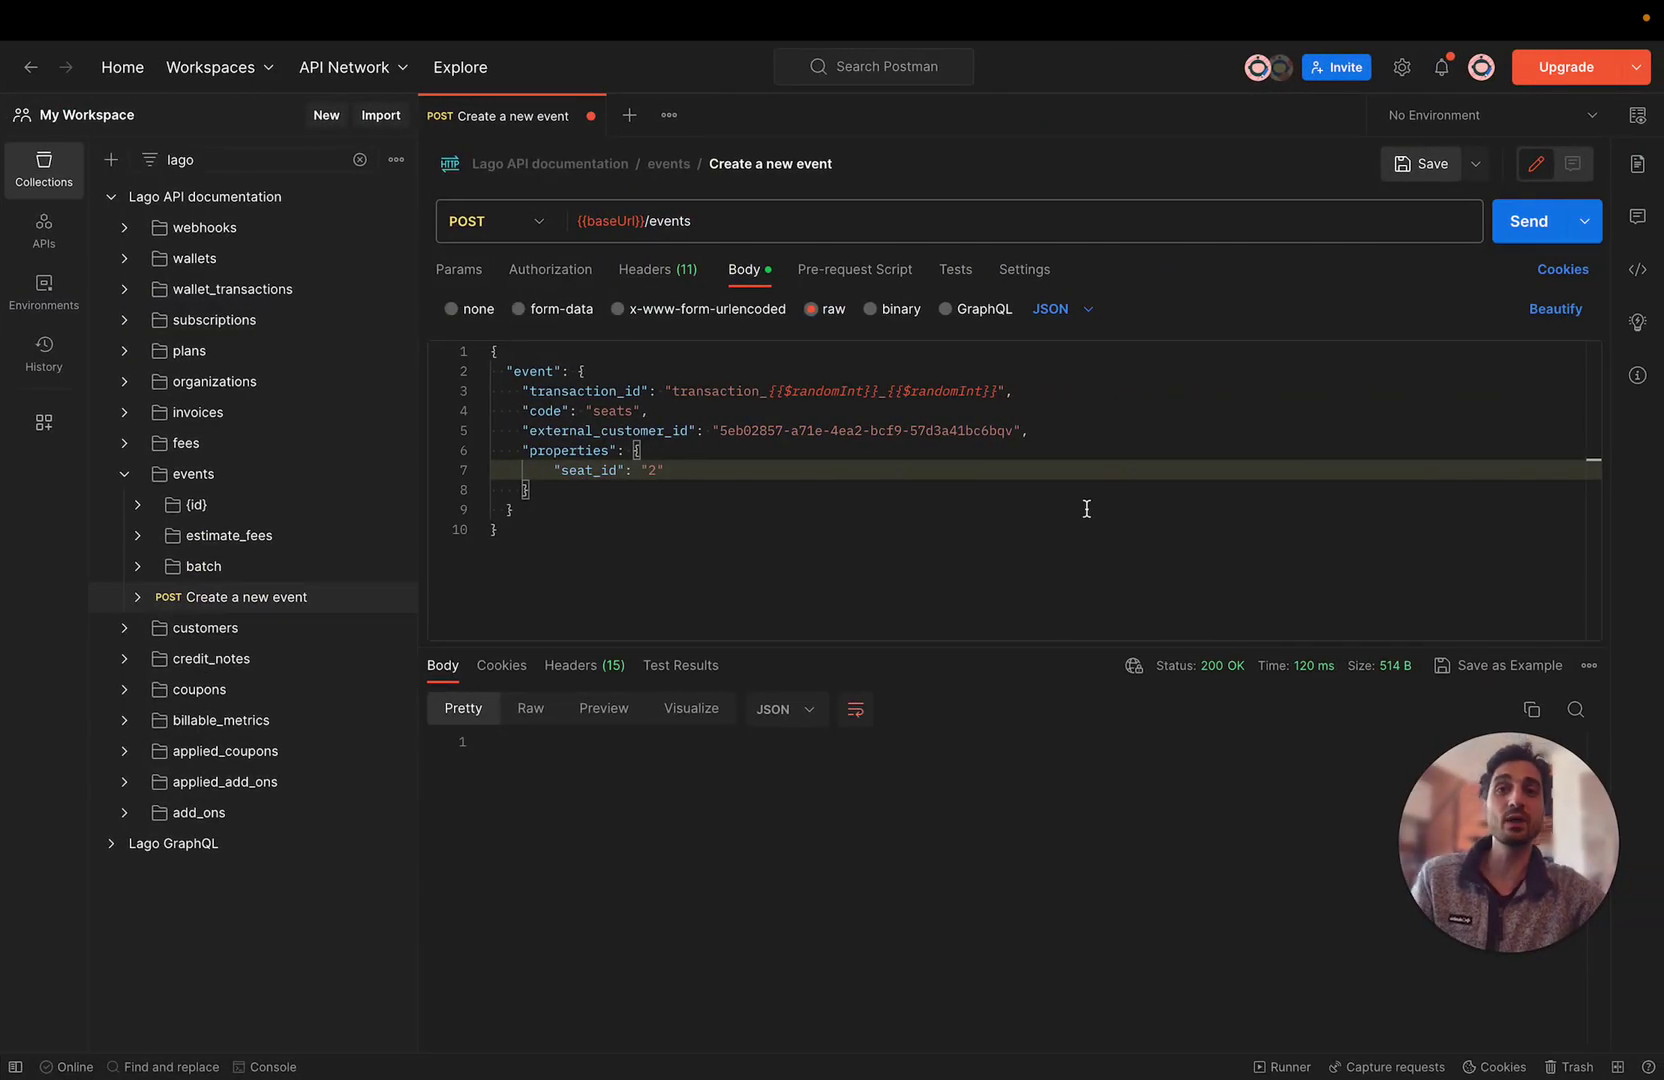
{"action": "double_click", "coordinate": [612, 410]}
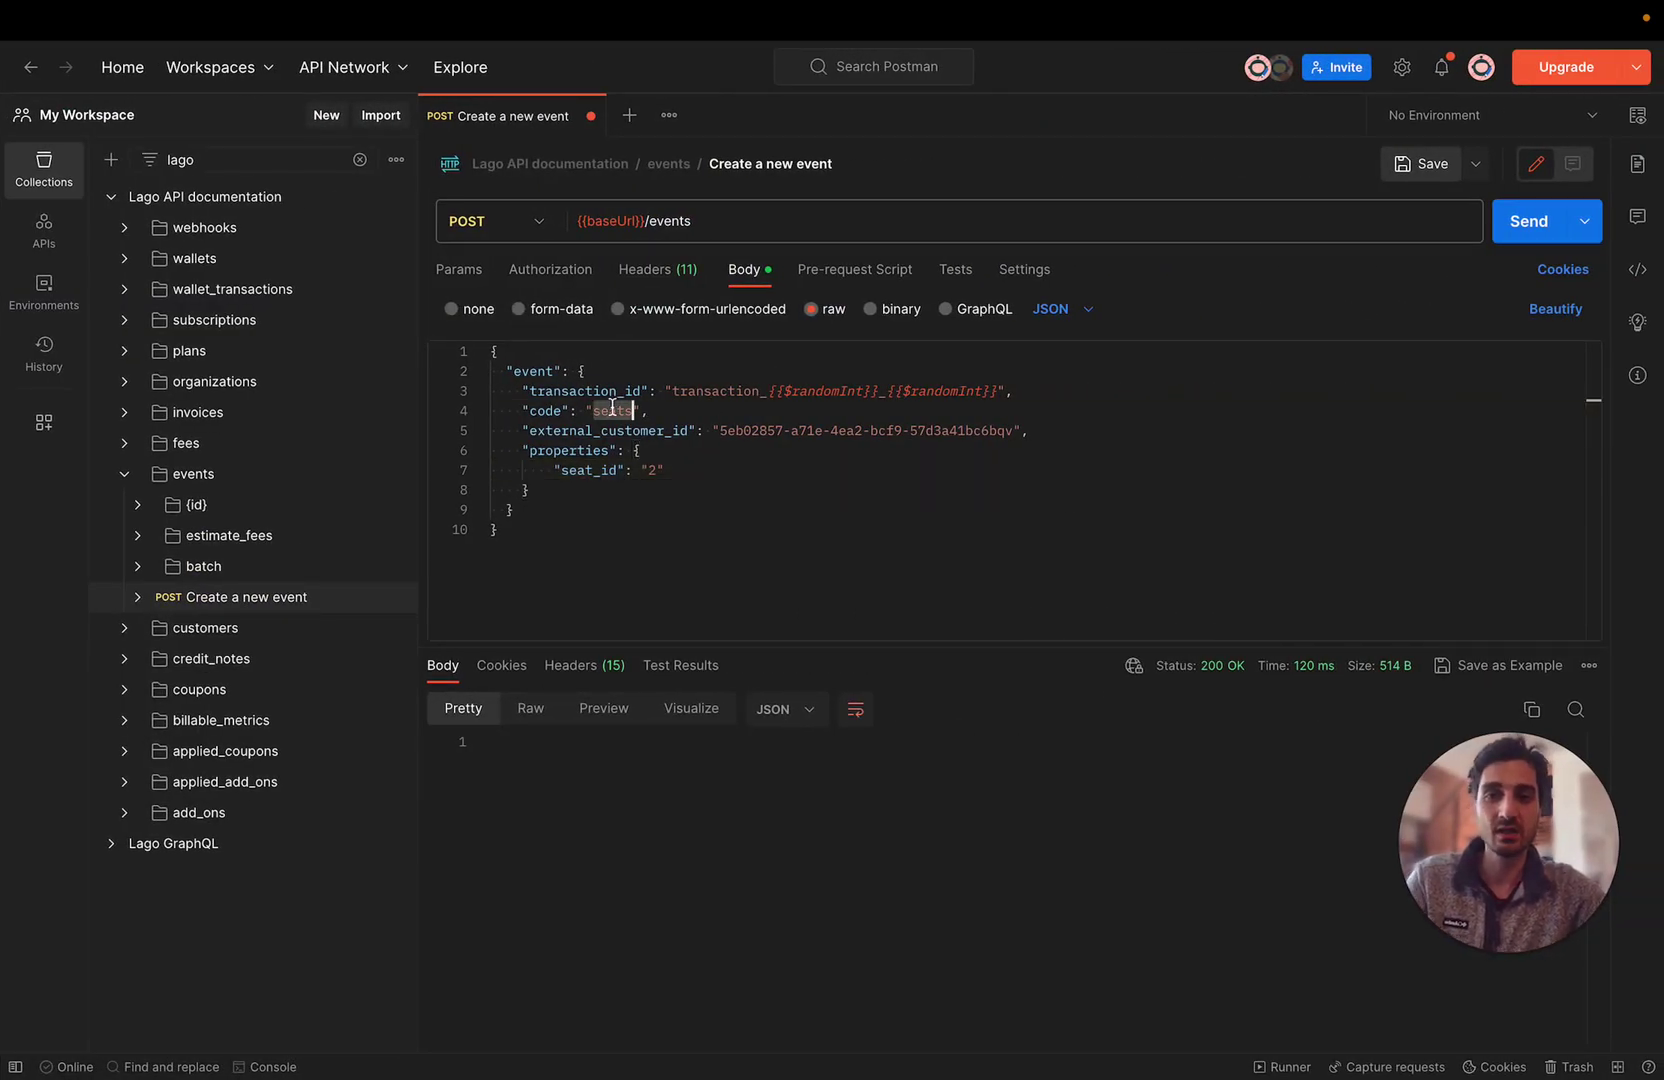
{"action": "type", "text": "transfer"}
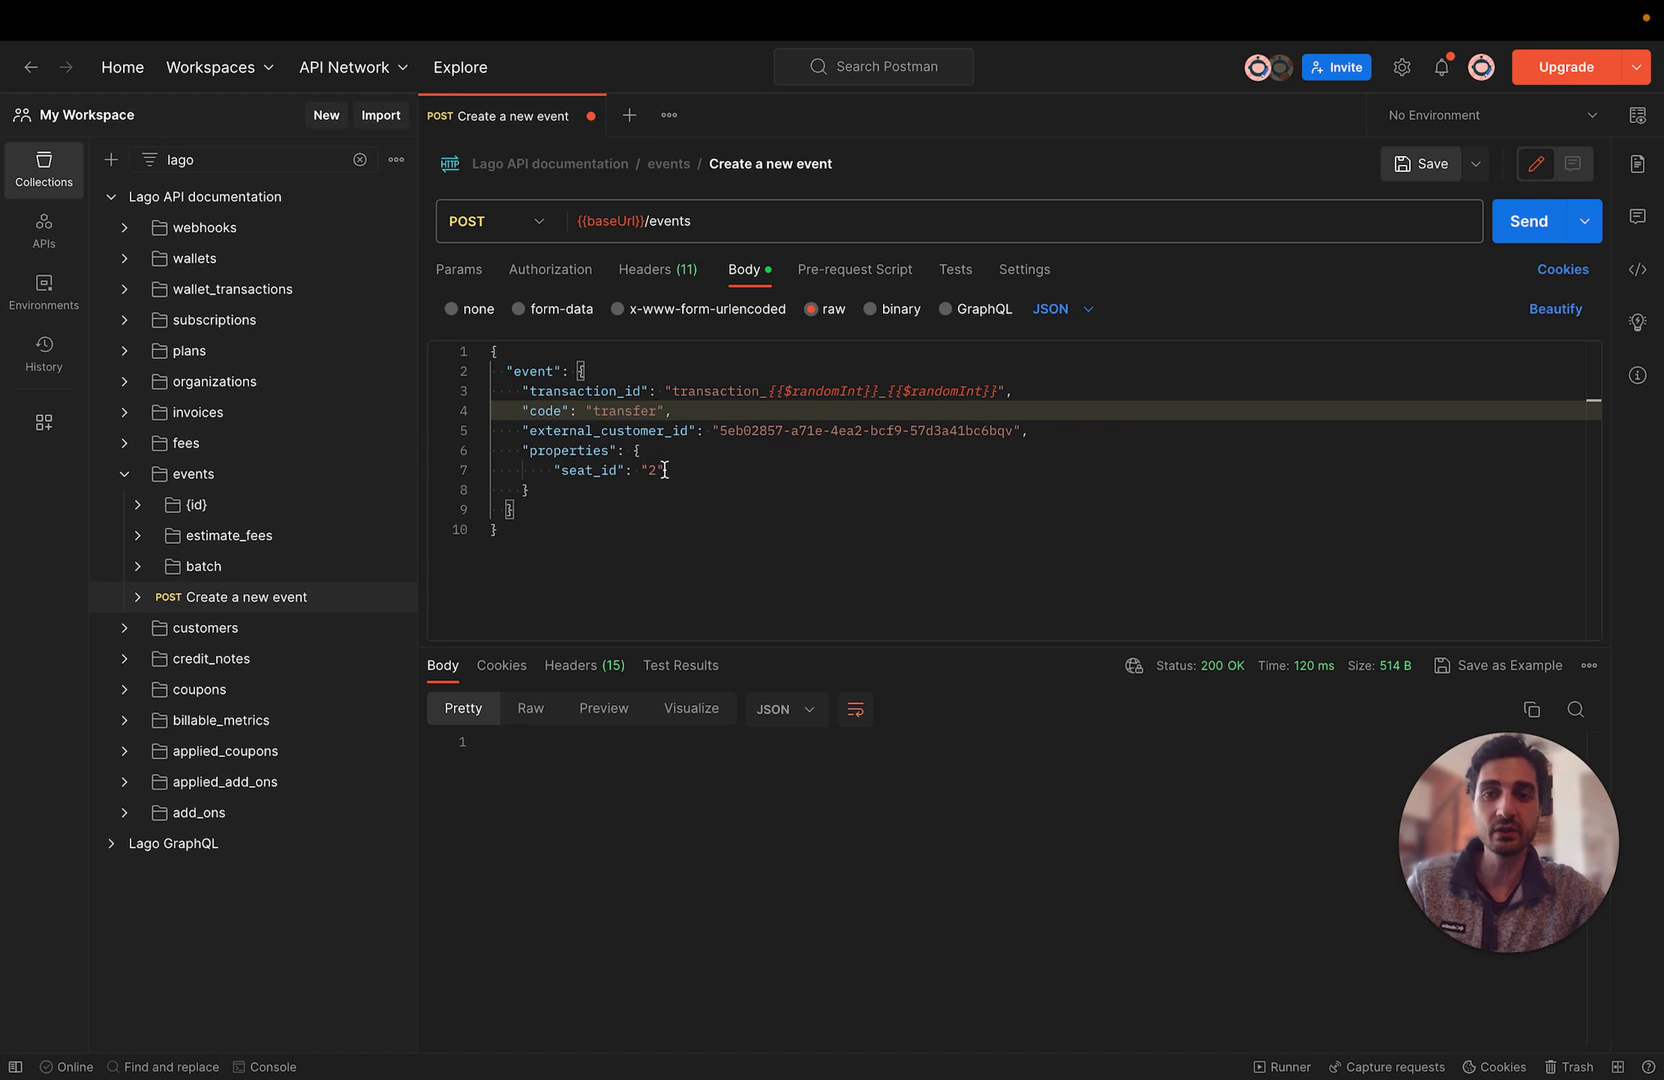
{"action": "double_click", "coordinate": [608, 470]}
{"action": "type", "text": "a"}
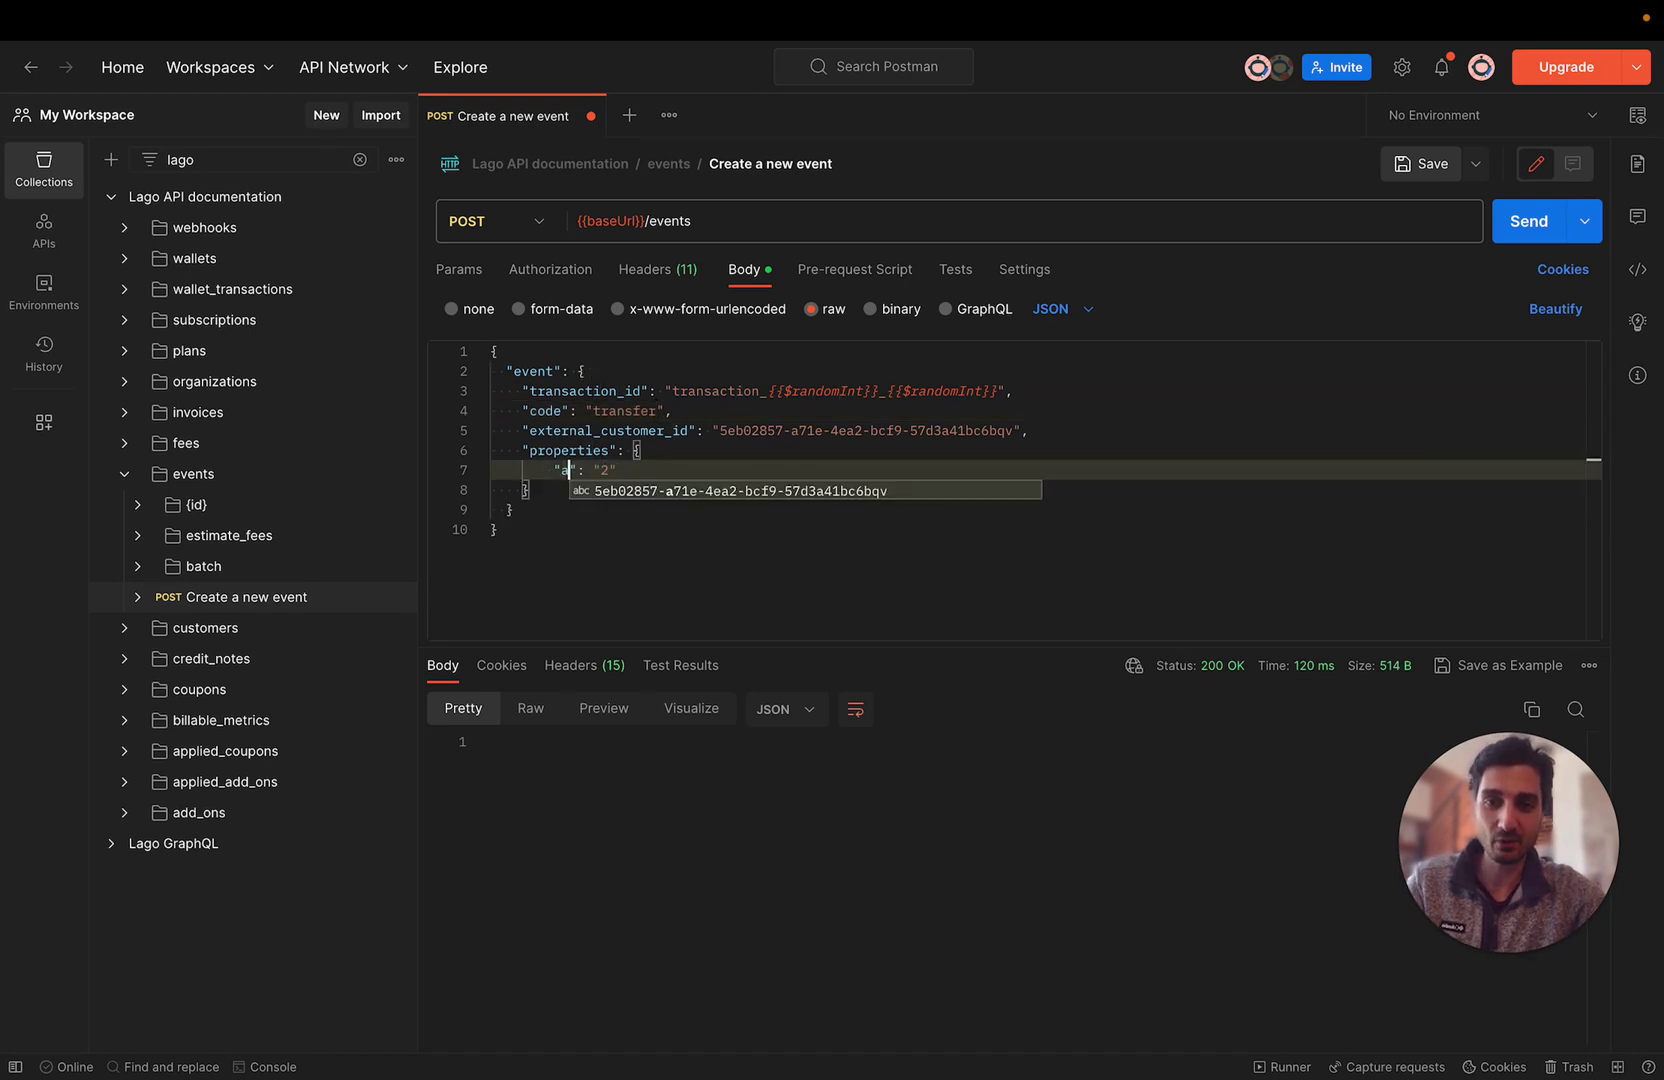
{"action": "type", "text": "mount"}
{"action": "double_click", "coordinate": [650, 470]}
{"action": "type", "text": "10"}
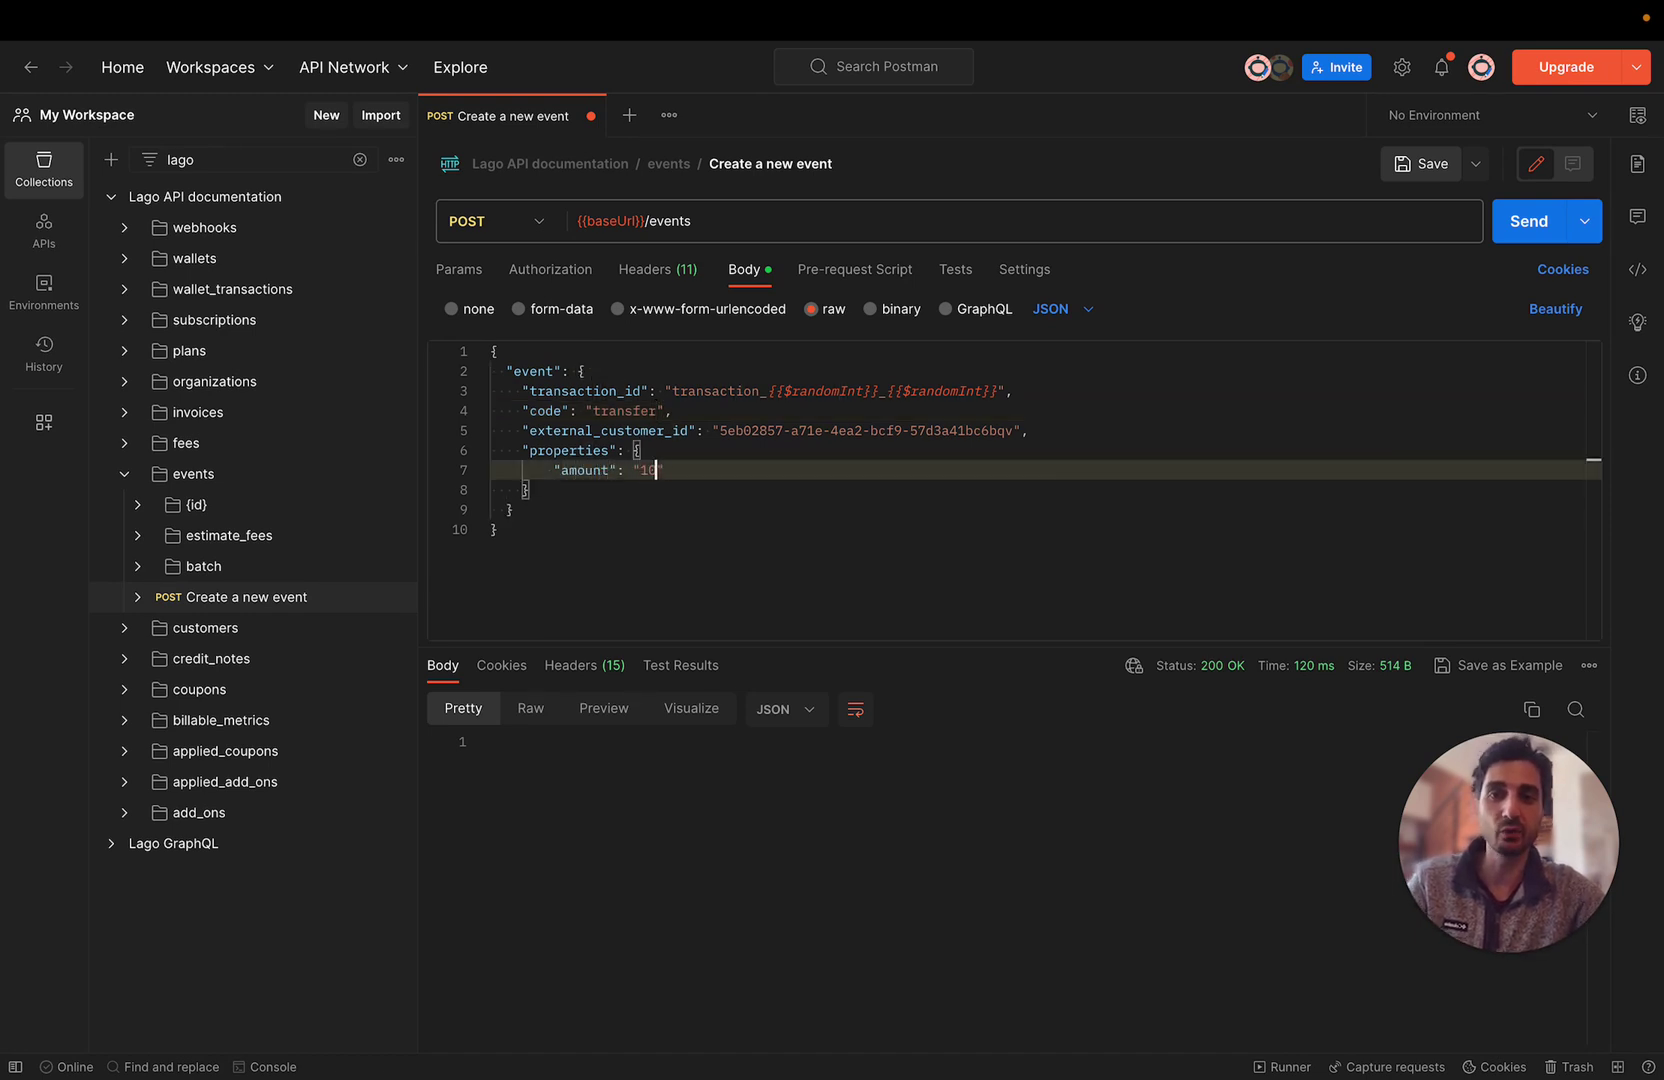
{"action": "type", "text": "0"}
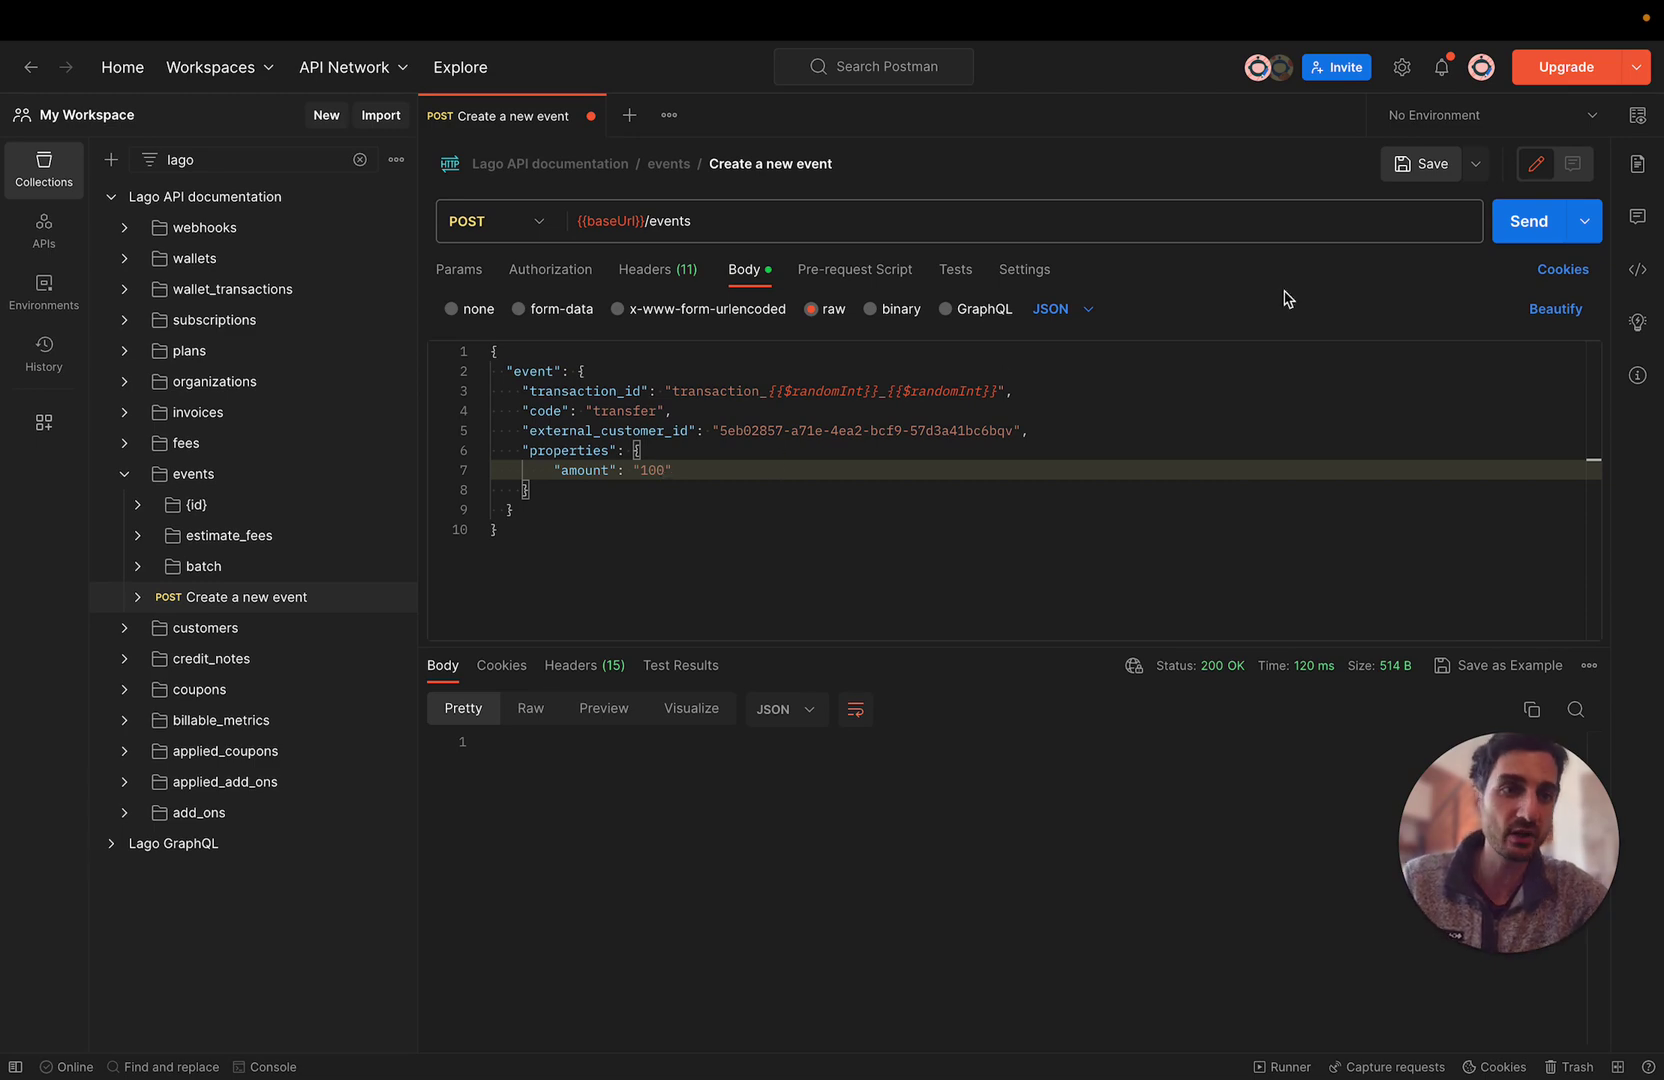
{"action": "left_click", "coordinate": [1522, 228]}
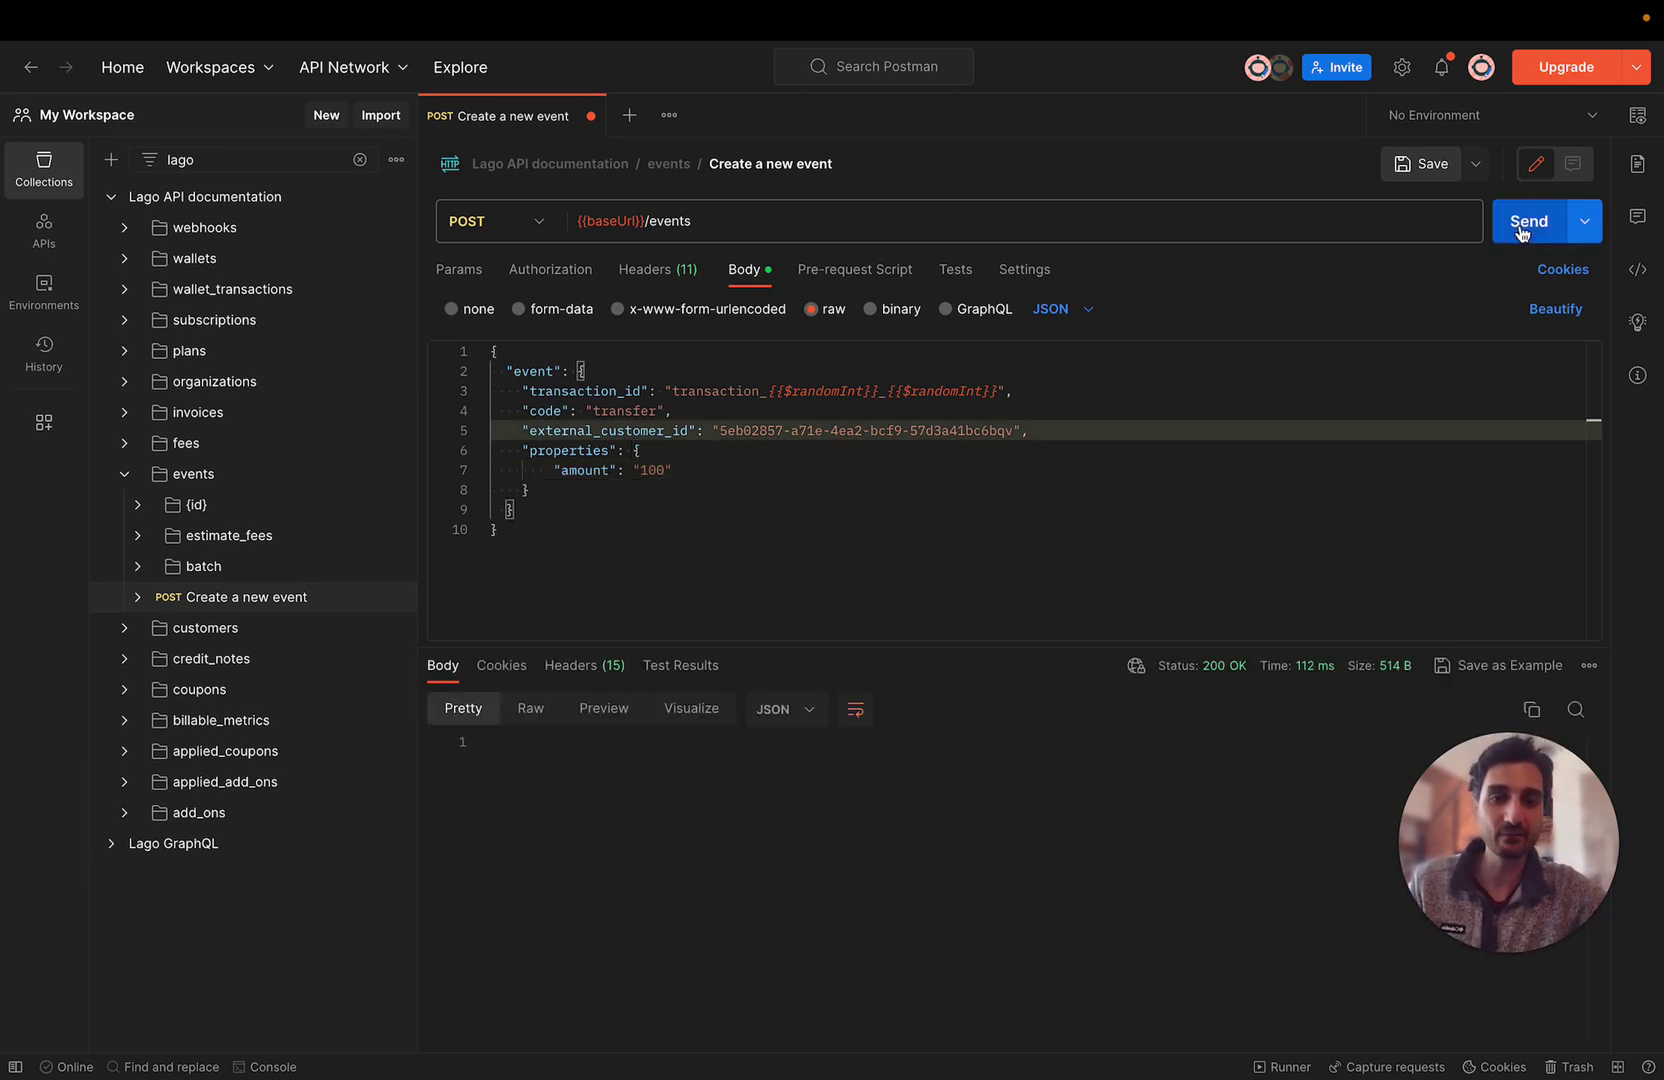
Switch to Lago, reload the Startup usage report to check the Transfer units and fee, and view the customer's invoices
{"action": "key", "text": "ctrl+Left"}
{"action": "left_click", "coordinate": [1572, 478]}
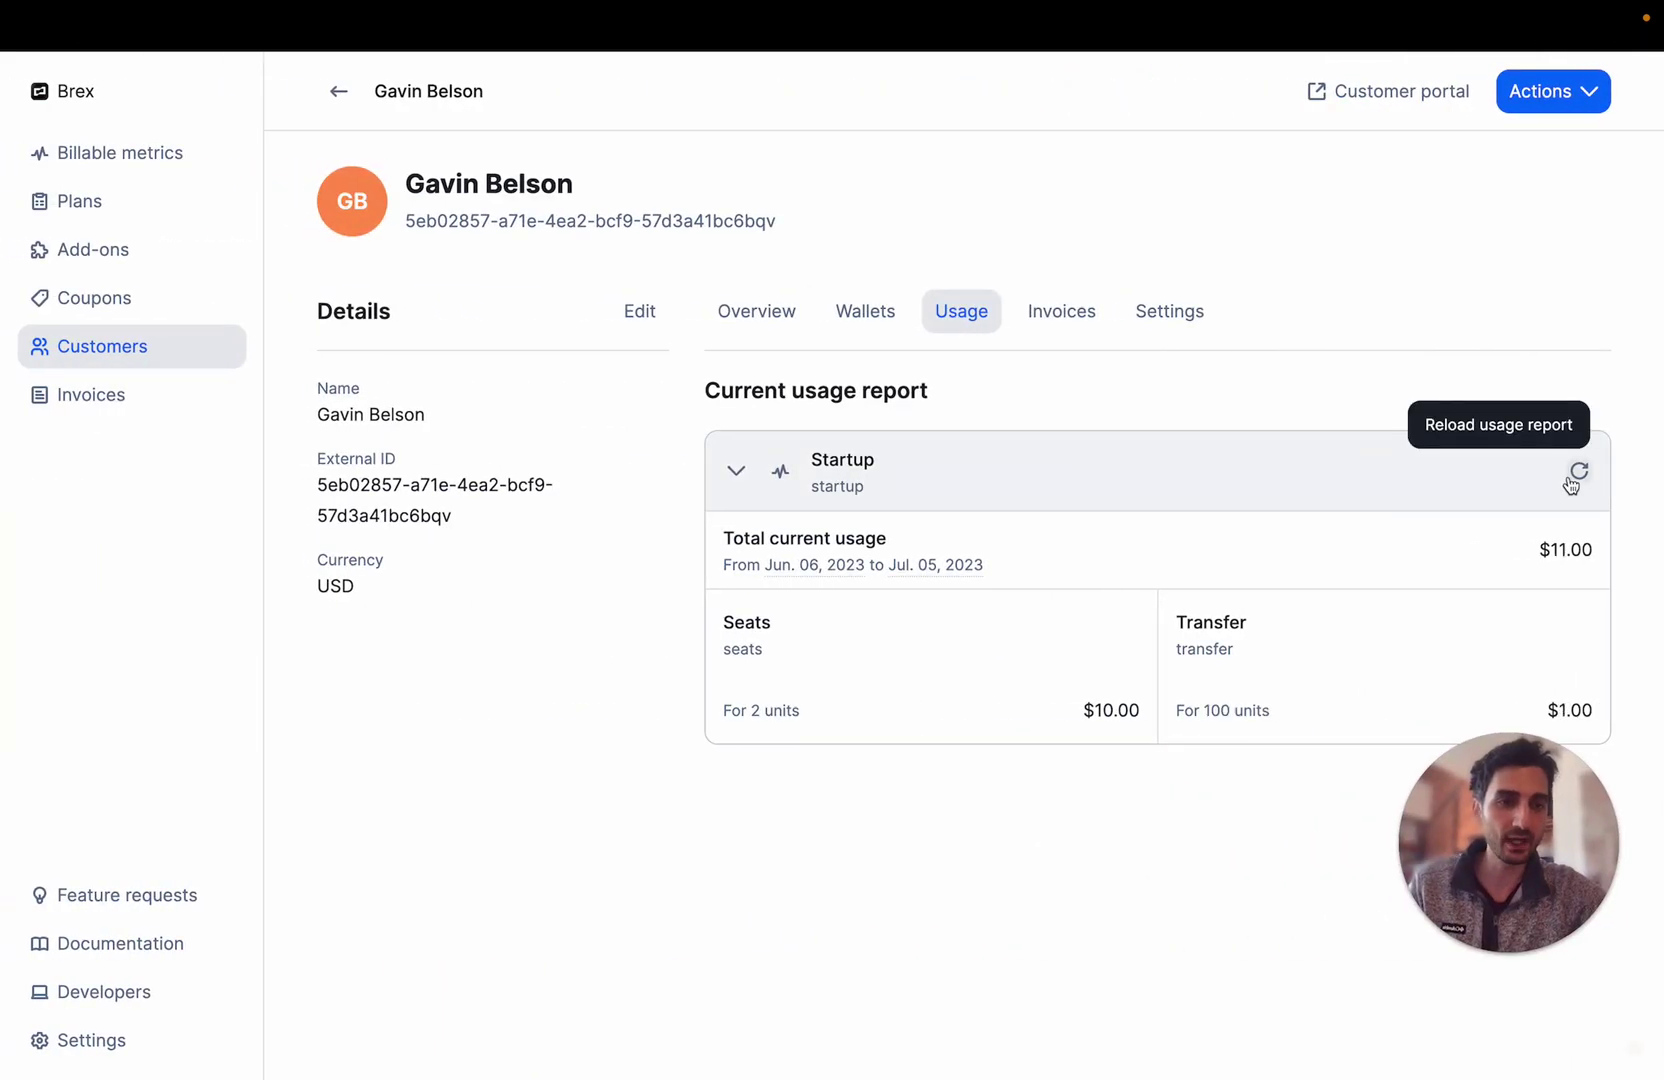
{"action": "left_click_drag", "start_coordinate": [1199, 712], "coordinate": [1275, 720]}
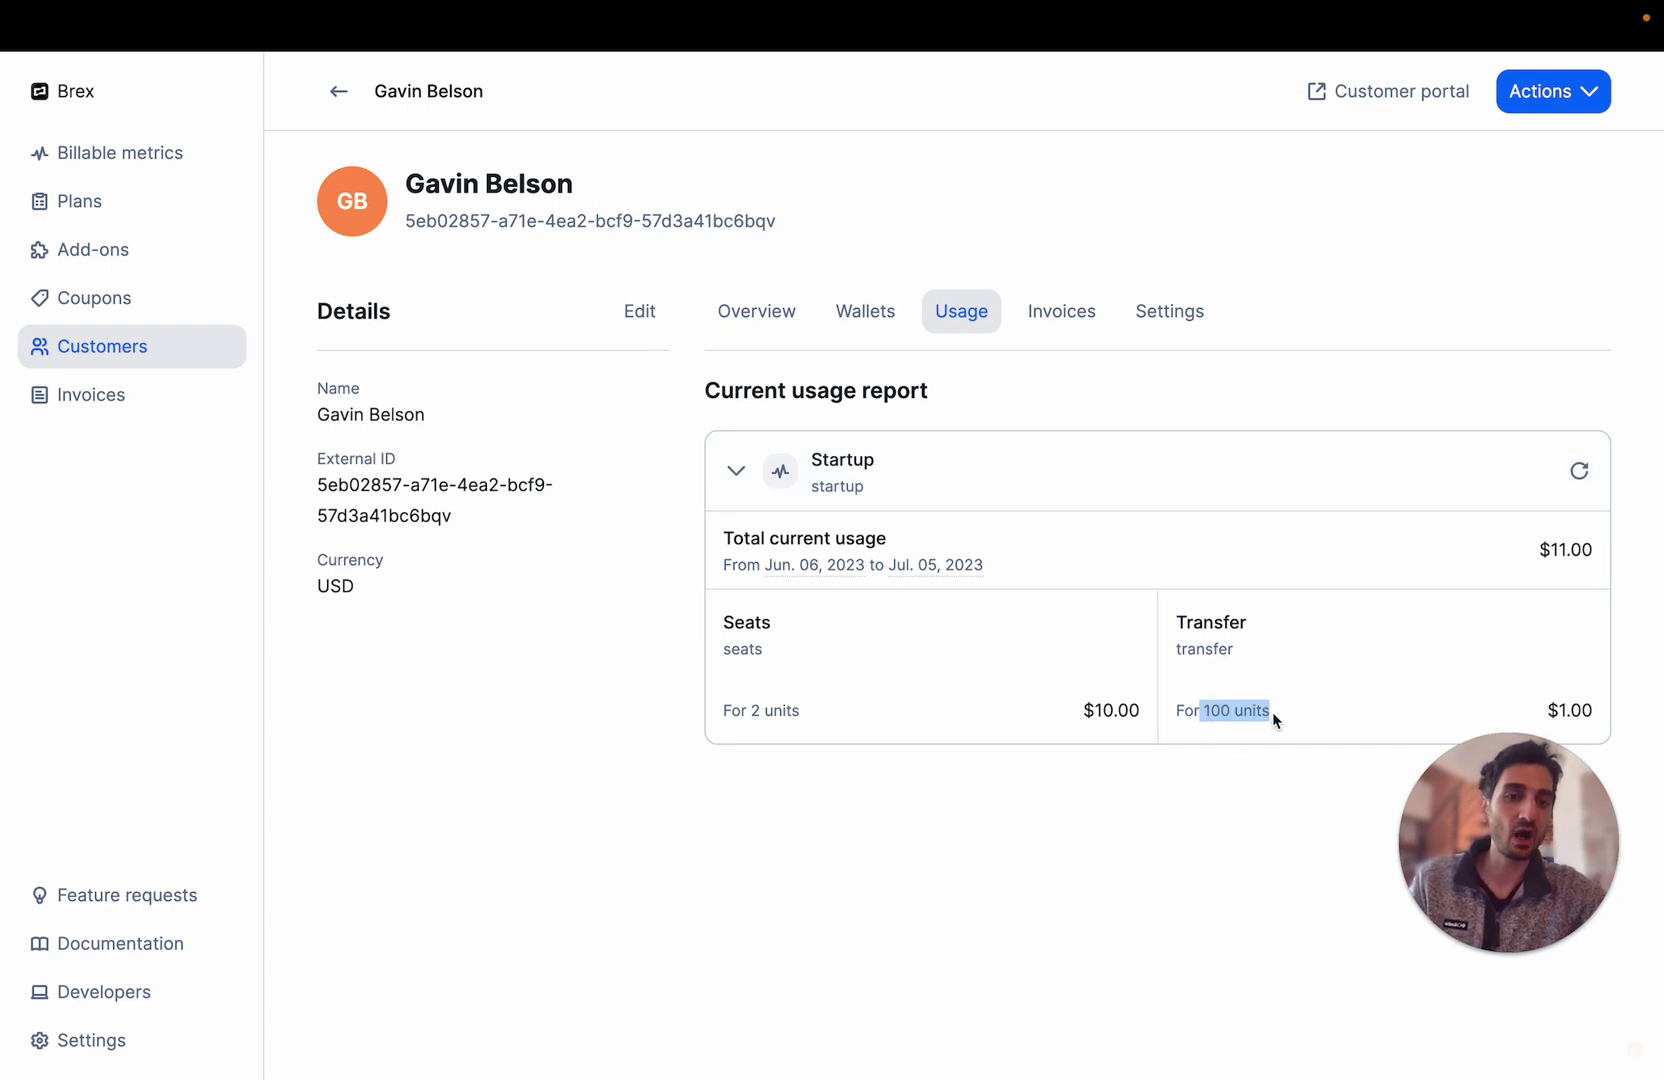
{"action": "left_click", "coordinate": [1271, 712]}
{"action": "left_click_drag", "start_coordinate": [1547, 710], "coordinate": [1596, 706]}
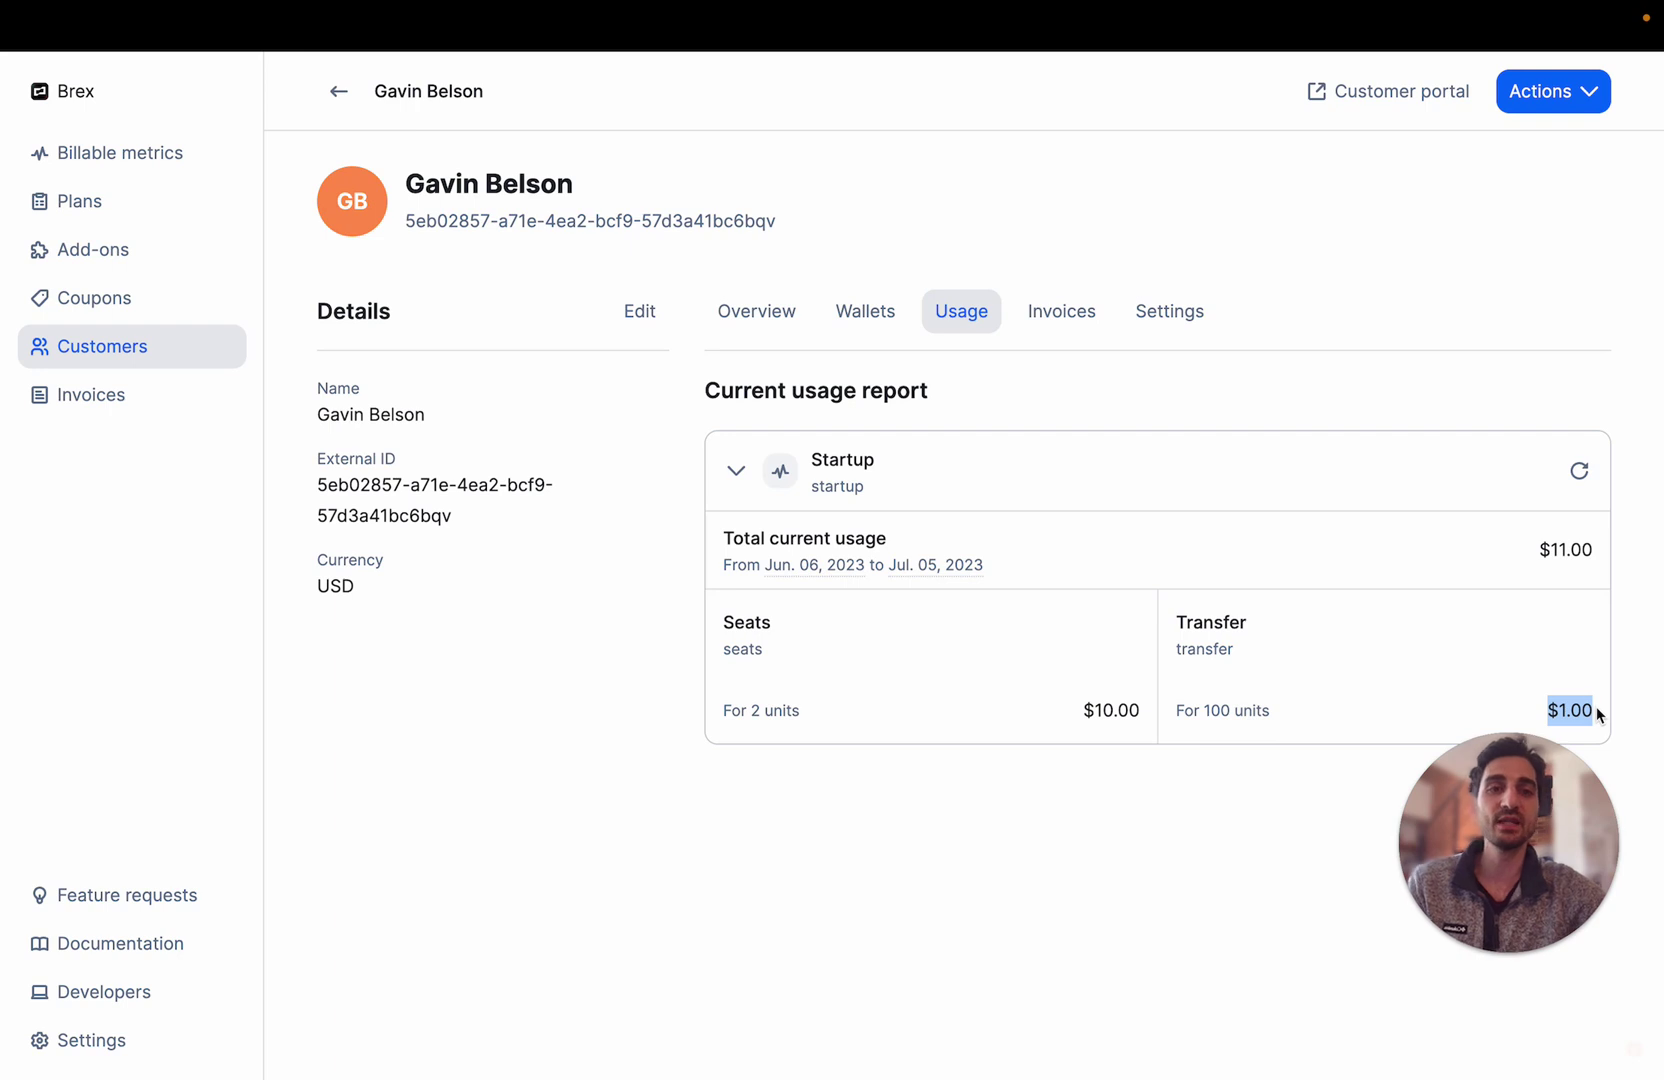
{"action": "left_click", "coordinate": [1063, 326]}
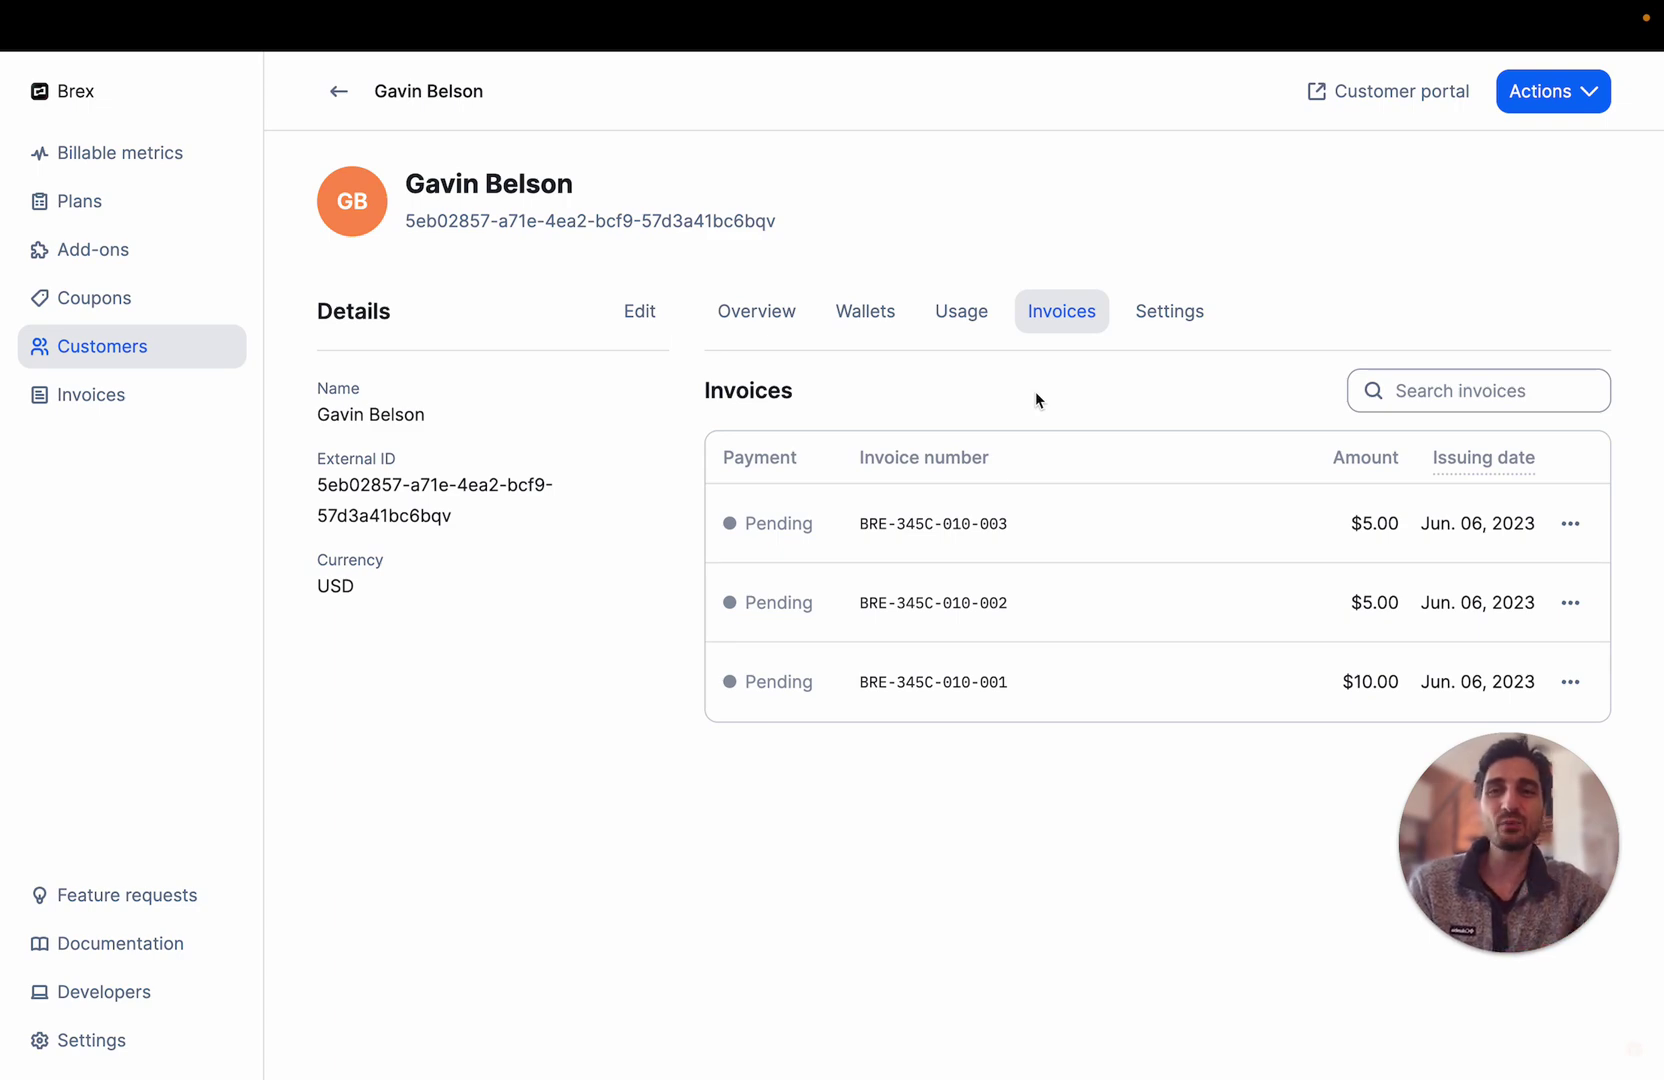
Switch to Webhook.site and examine the raw content of the newest request, including its webhook type and fee details
{"action": "key", "text": "ctrl+Left"}
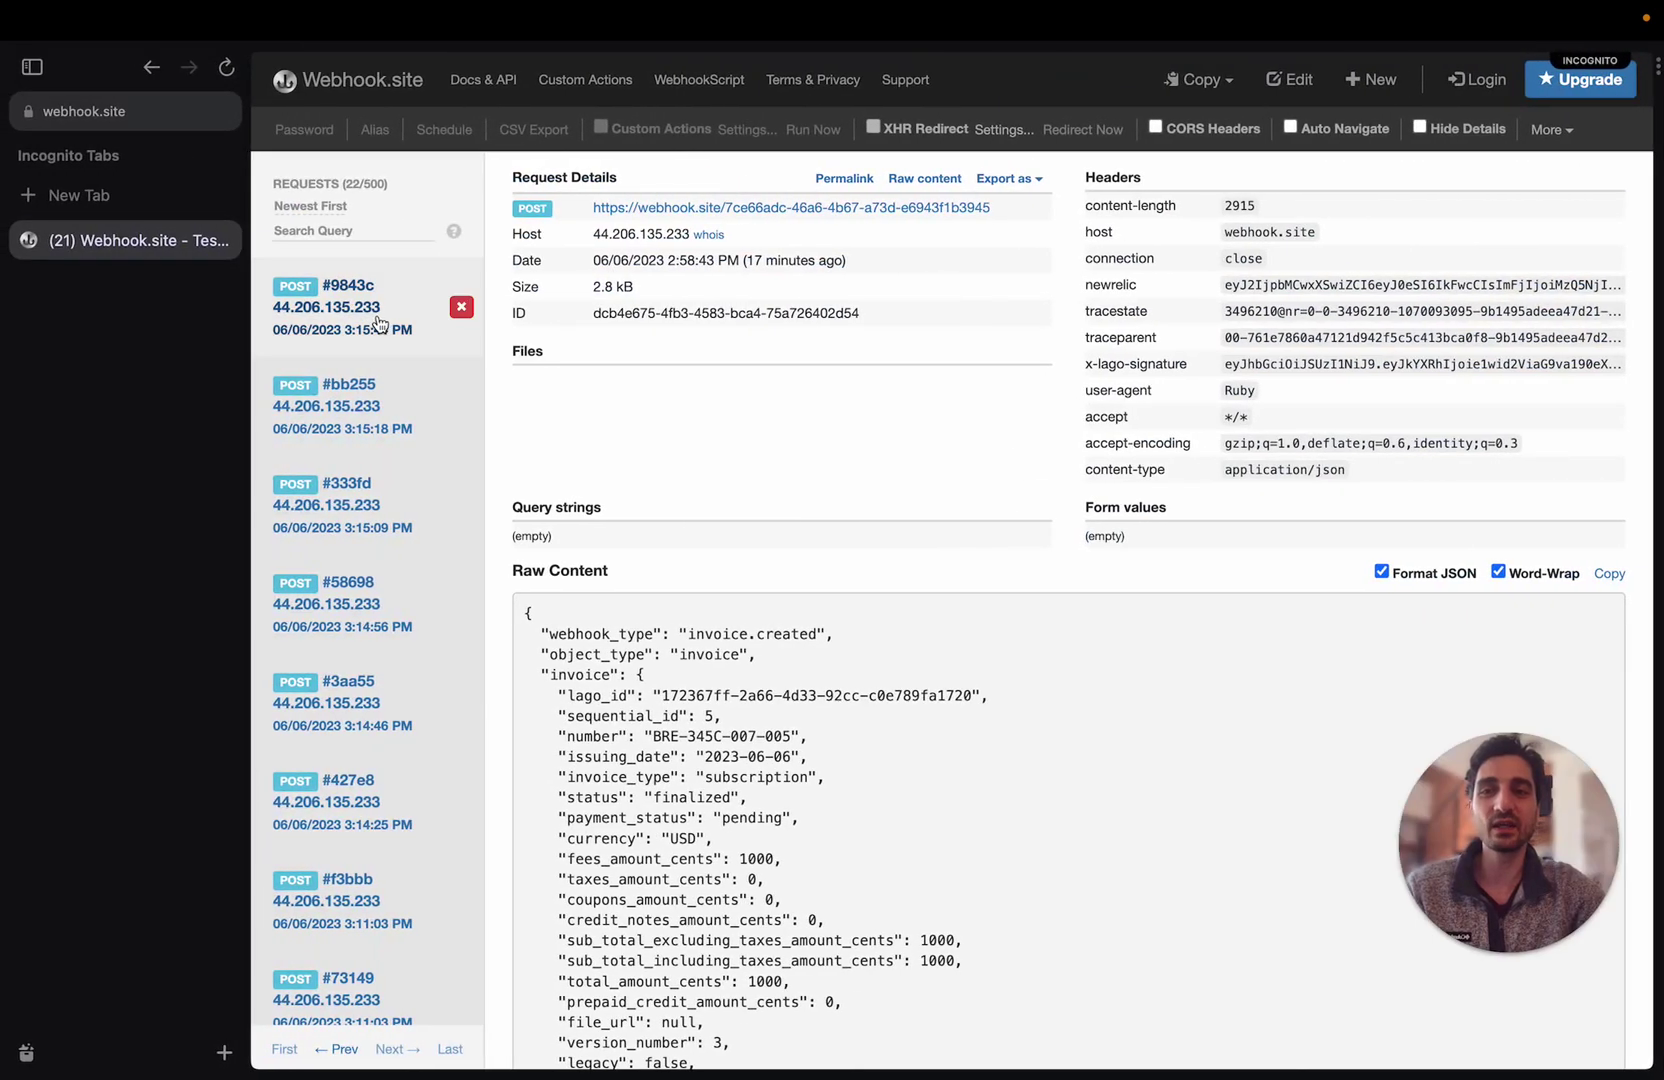
{"action": "left_click", "coordinate": [378, 322]}
{"action": "left_click_drag", "start_coordinate": [687, 634], "coordinate": [803, 640]}
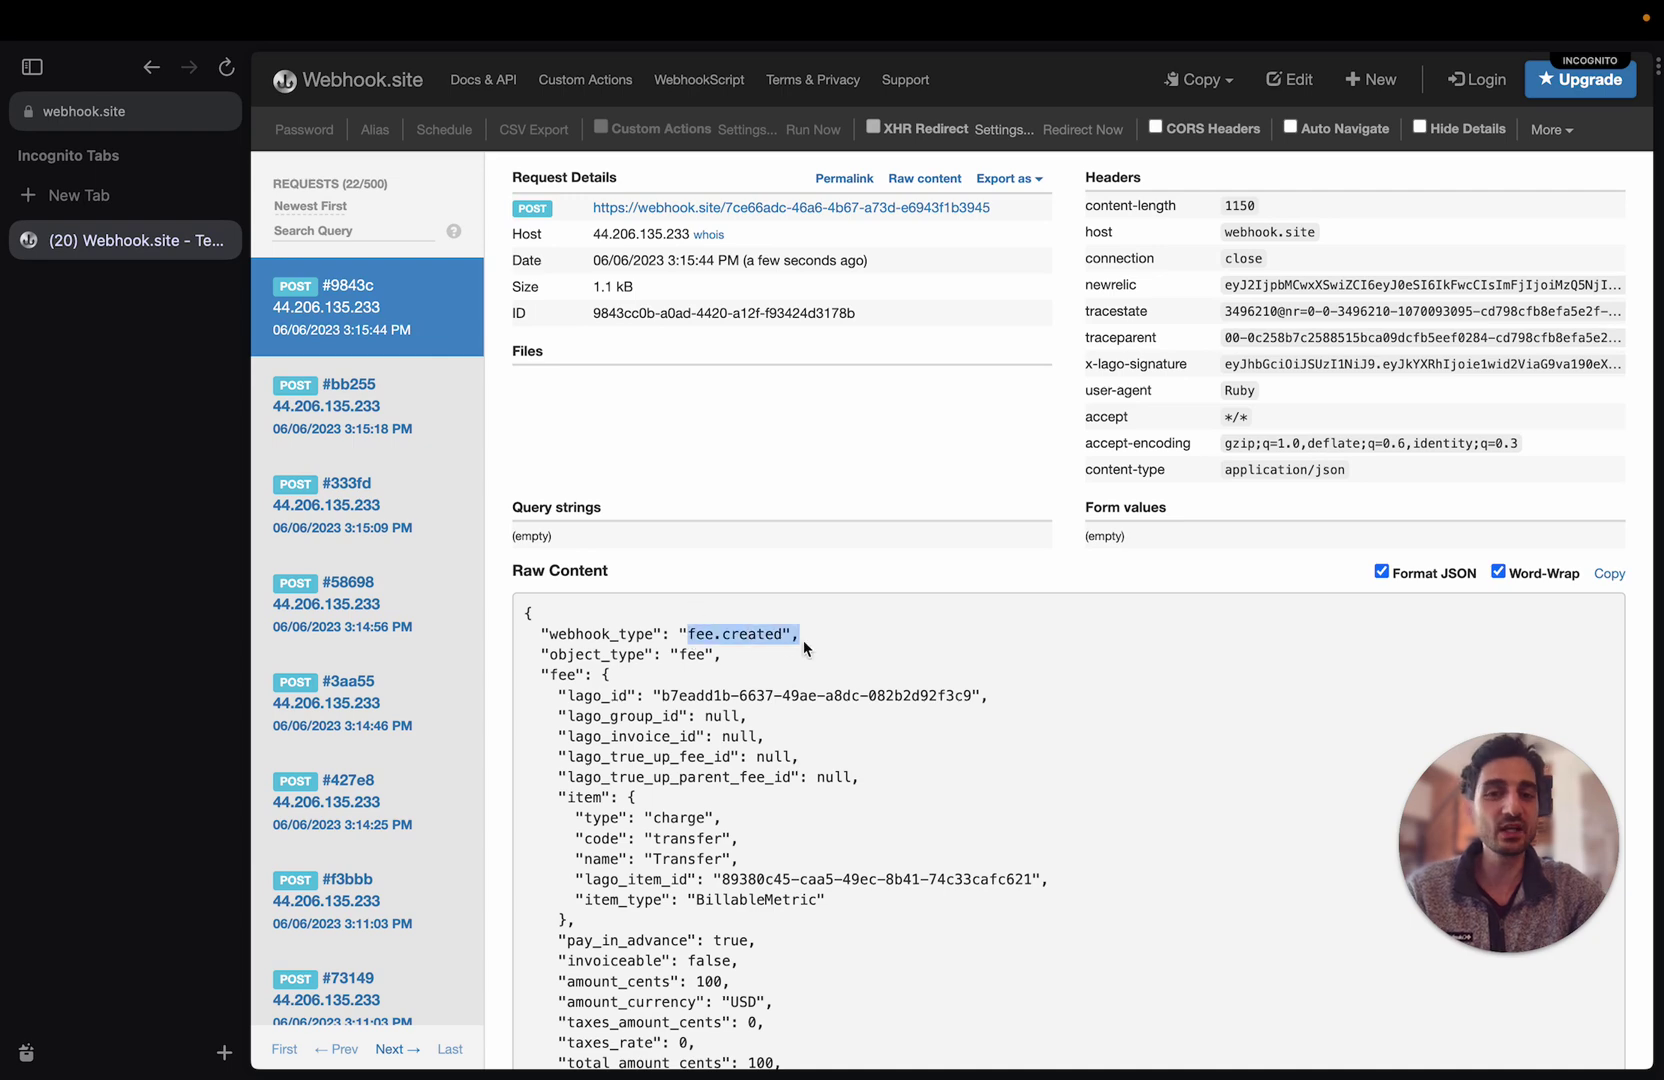
{"action": "left_click", "coordinate": [803, 640]}
{"action": "scroll", "coordinate": [803, 640], "scroll_direction": "down", "scroll_amount": 4}
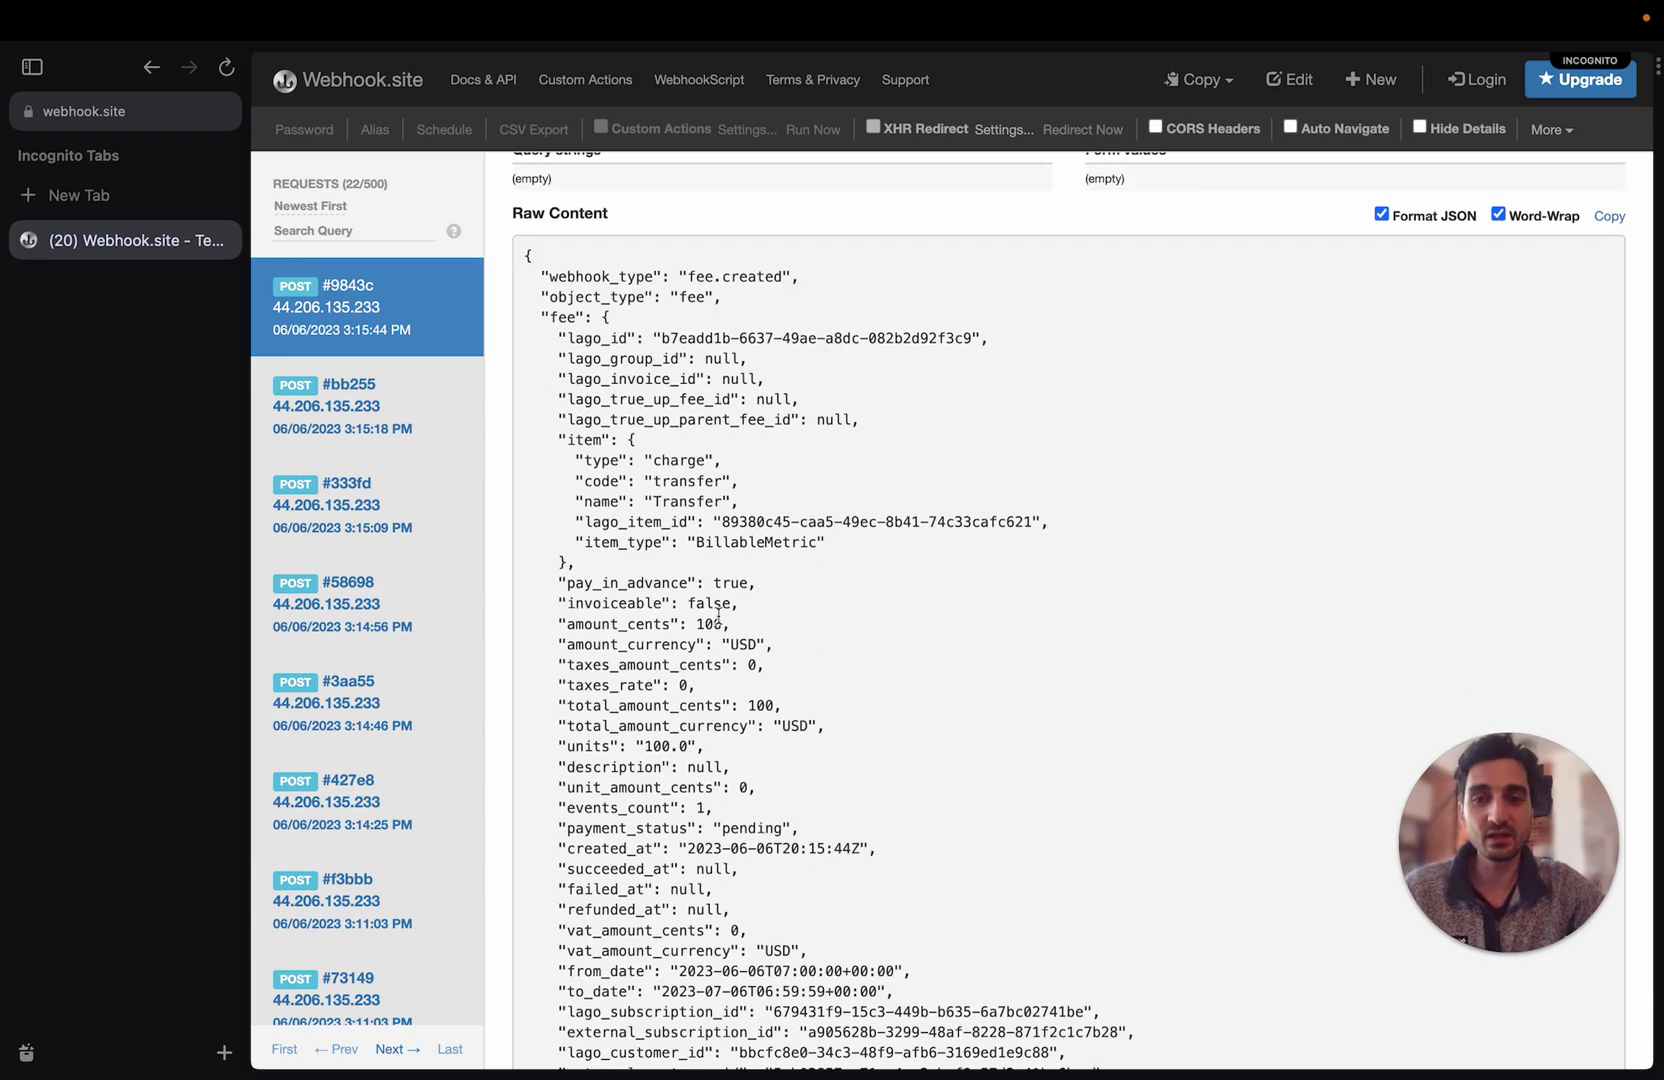
{"action": "scroll", "coordinate": [718, 614], "scroll_direction": "down", "scroll_amount": 3}
{"action": "scroll", "coordinate": [690, 522], "scroll_direction": "up", "scroll_amount": 3}
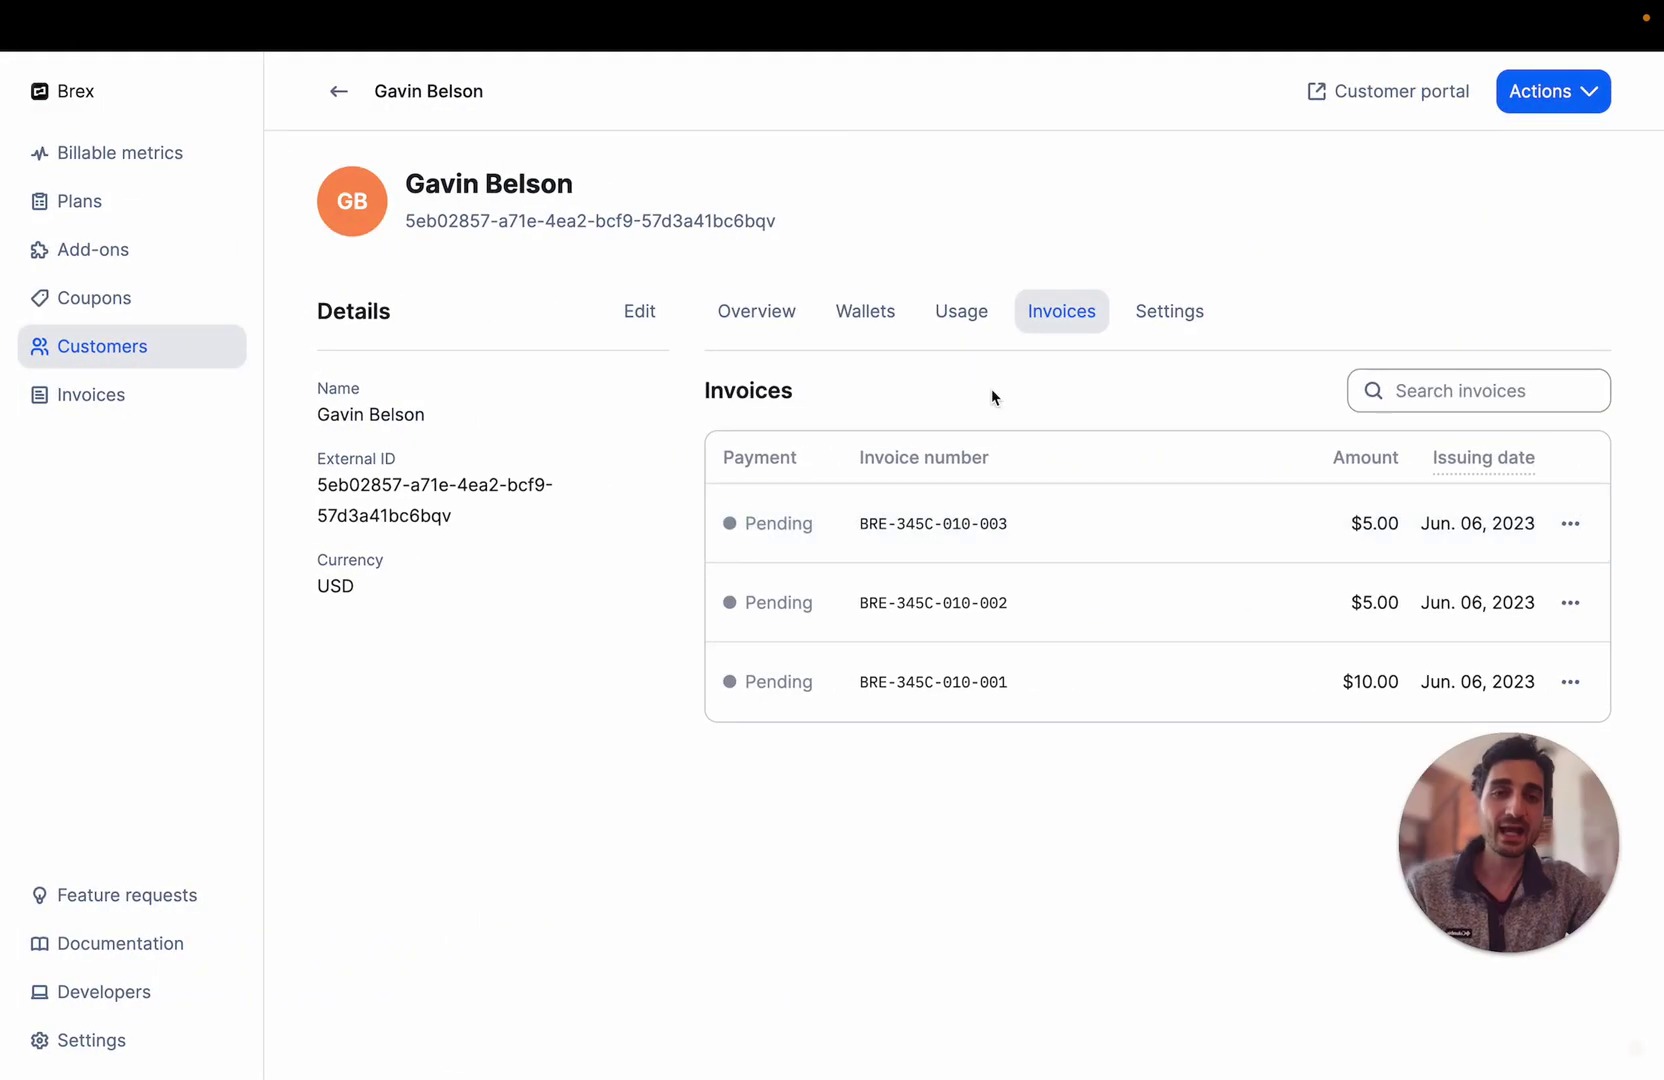
Show the customer's usage report, open the request under events > estimate_fees in Postman and return to Lago
{"action": "left_click", "coordinate": [964, 316]}
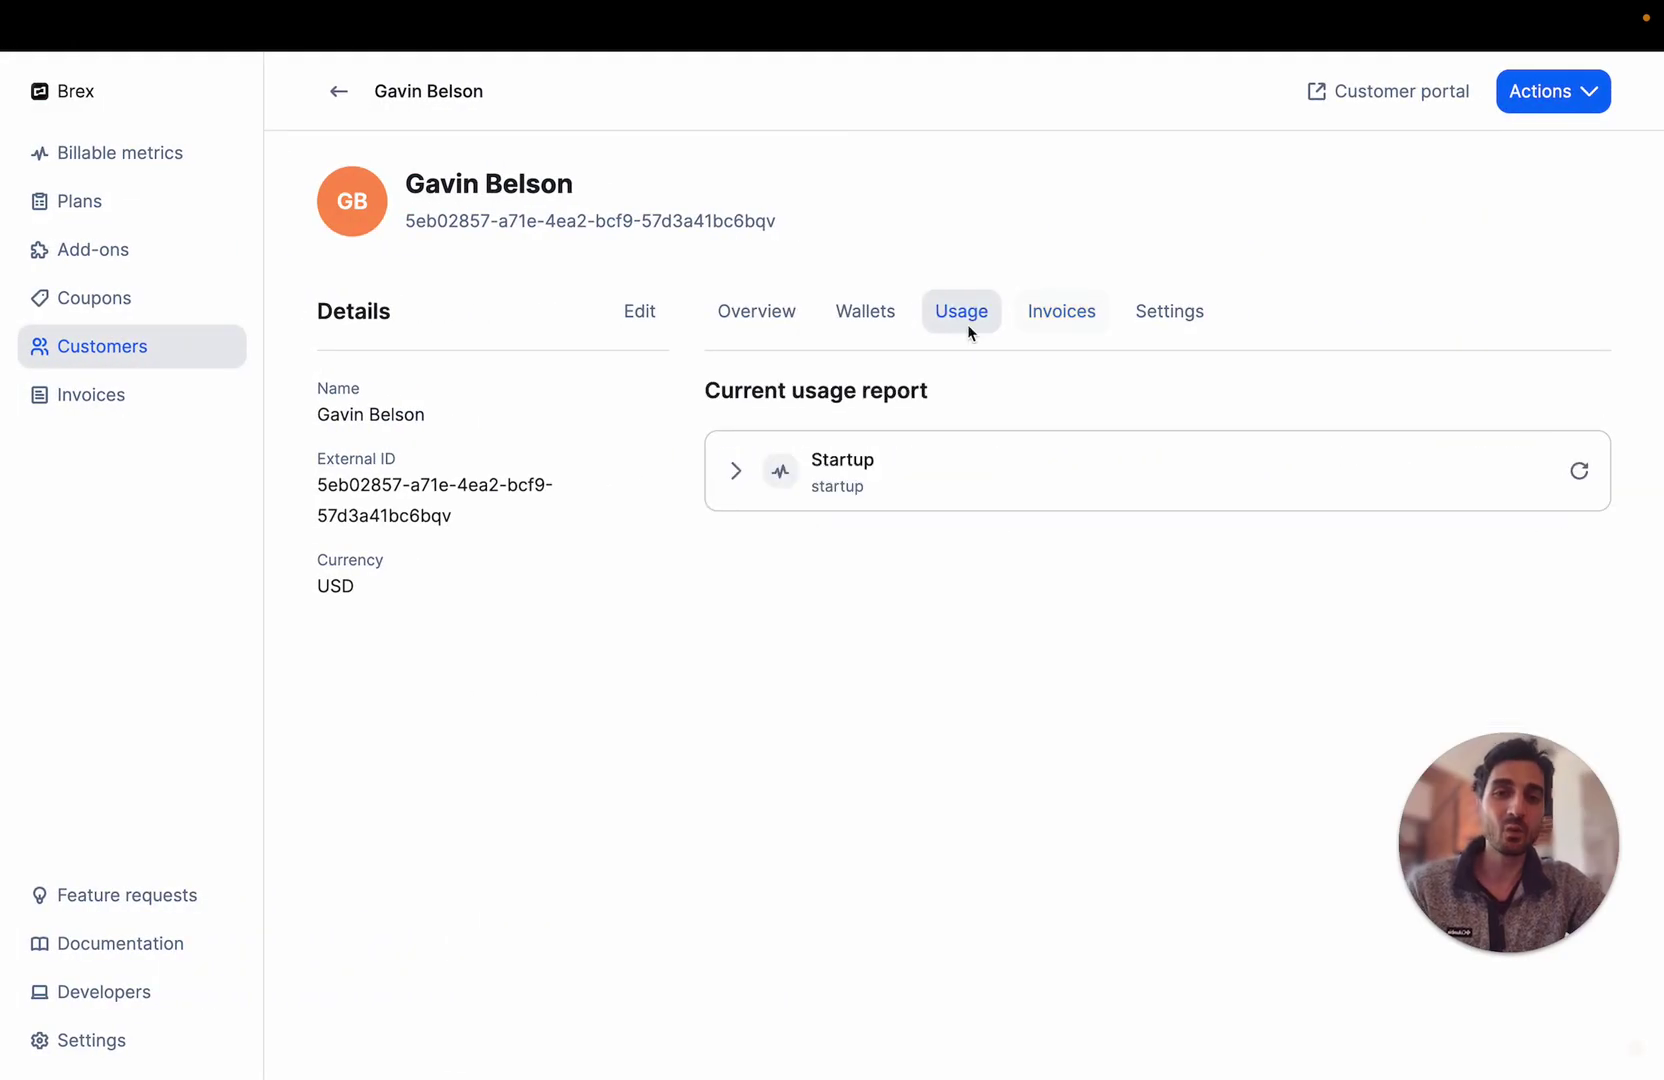
{"action": "key", "text": "ctrl+Right"}
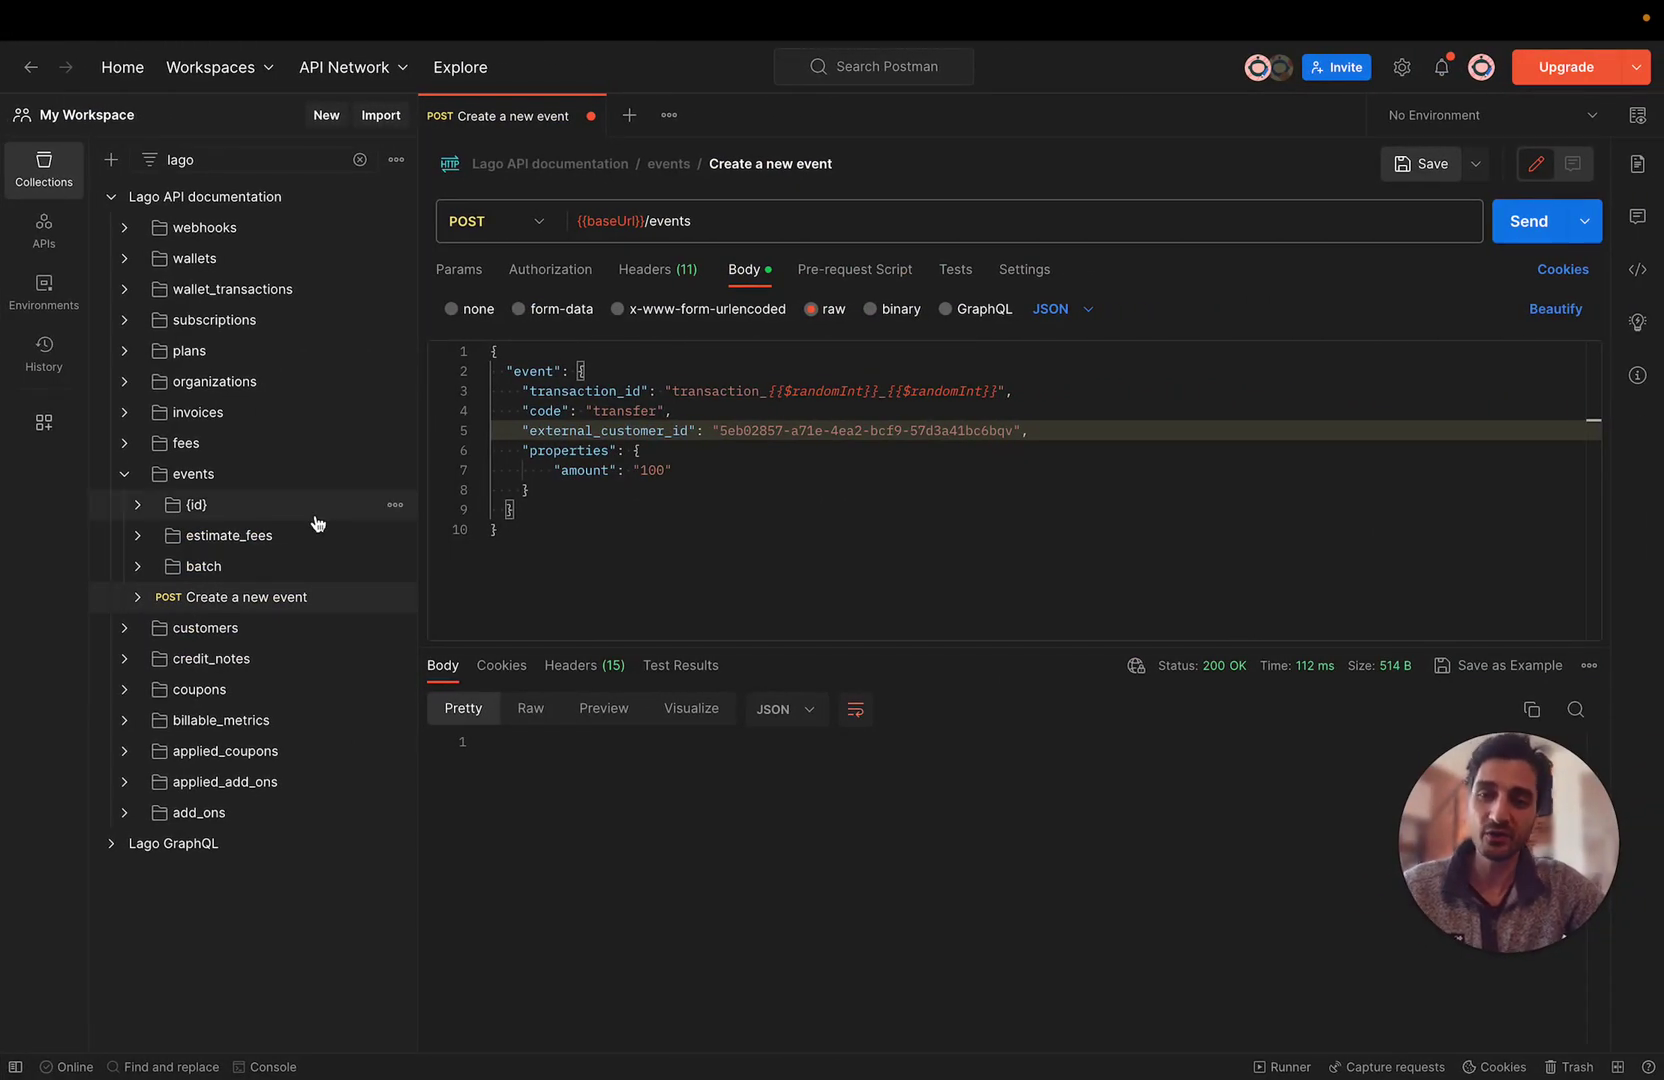
{"action": "left_click", "coordinate": [138, 536]}
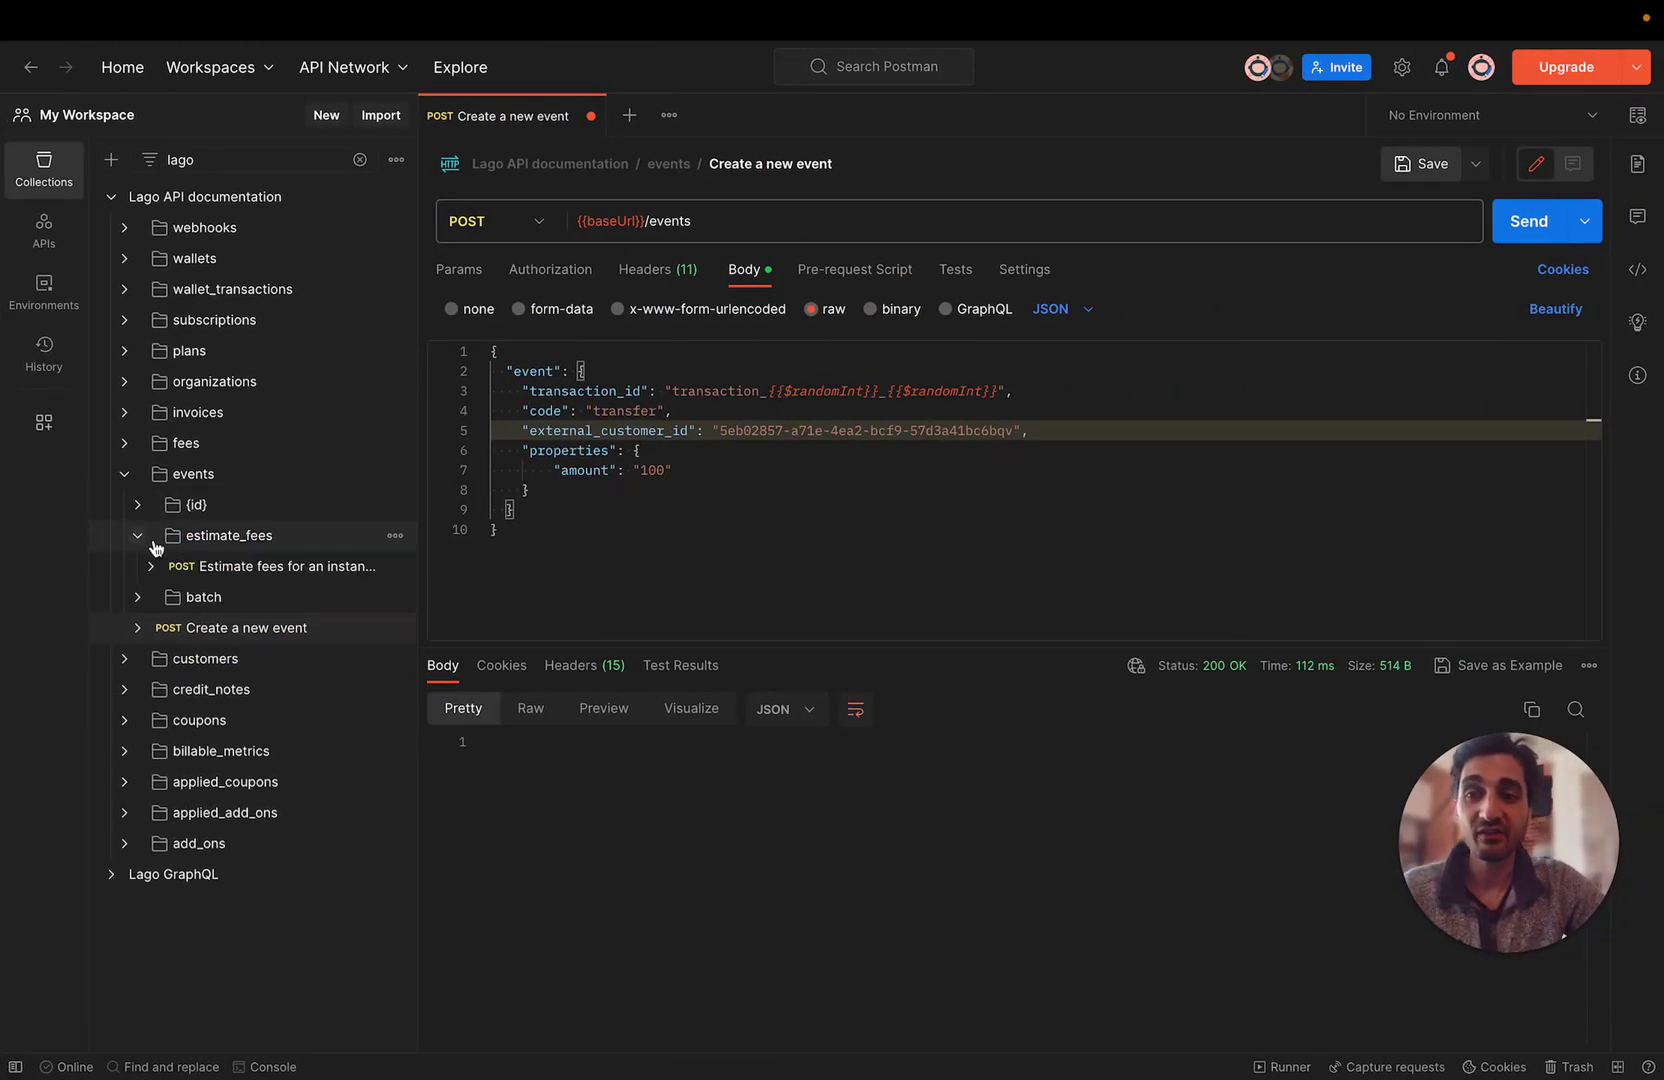
{"action": "left_click", "coordinate": [230, 567]}
{"action": "key", "text": "ctrl+Left"}
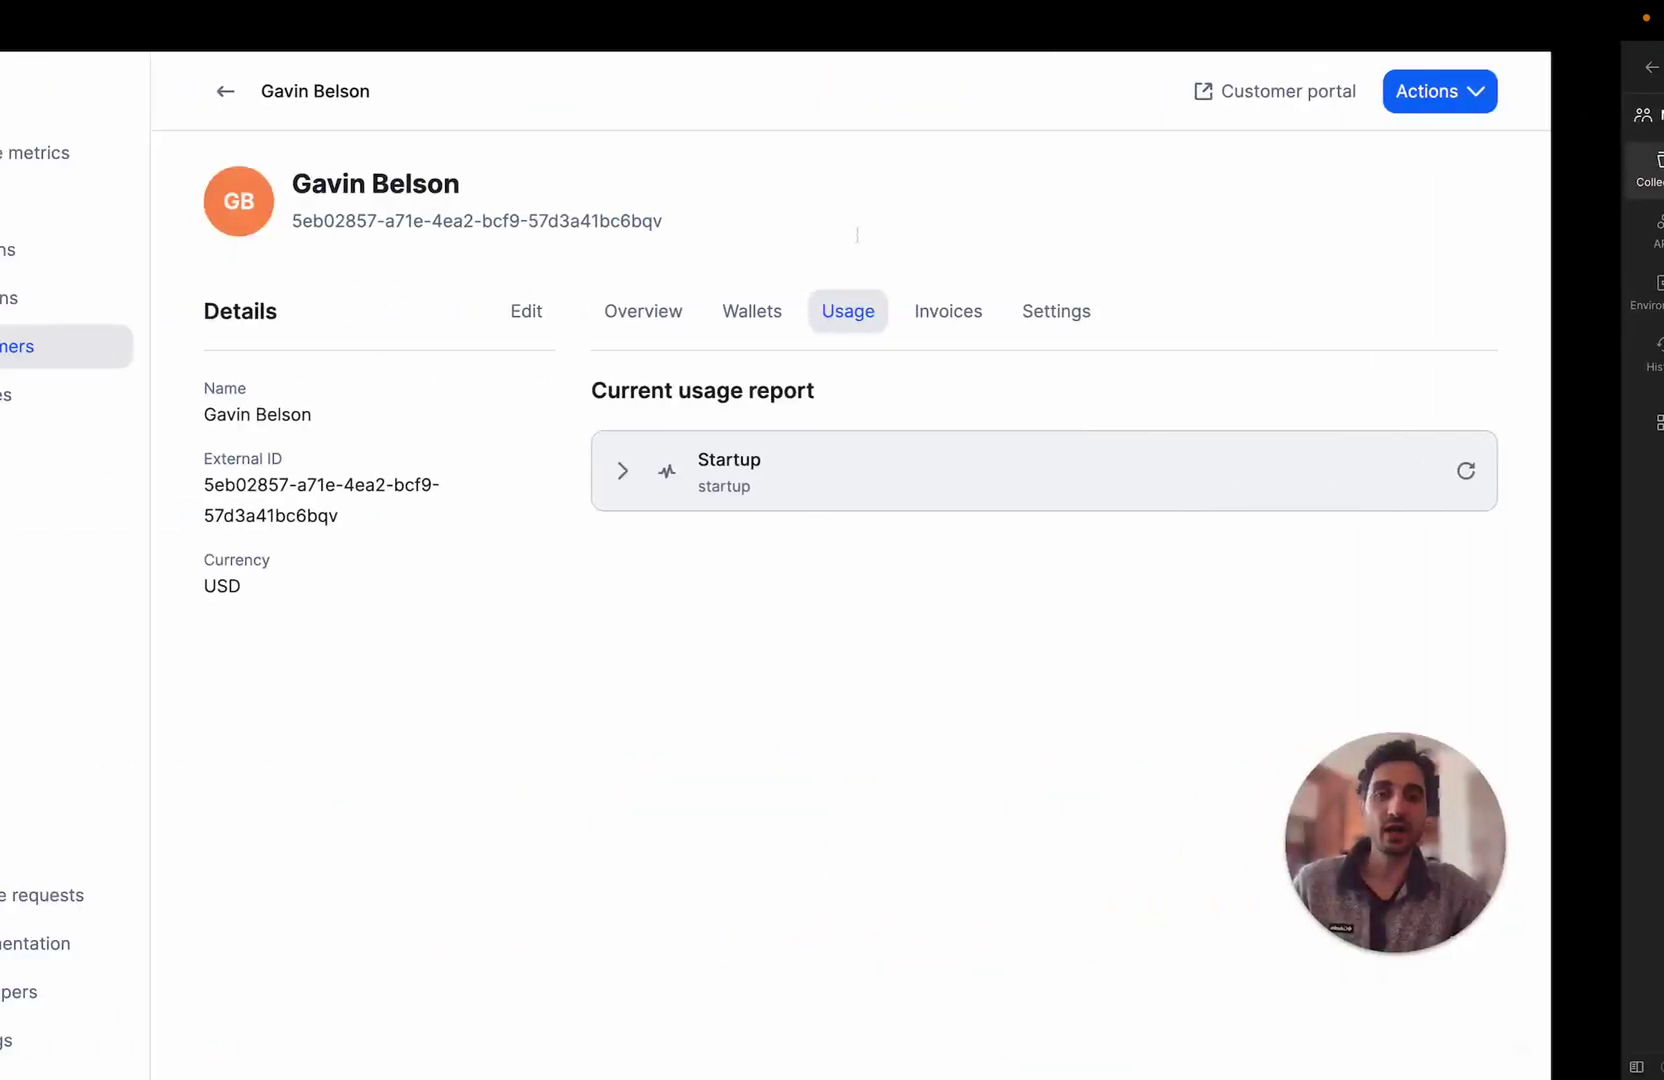
Copy the customer's external ID from Lago and replace the external_customer_id value with it in Postman's fee estimate request
{"action": "left_click_drag", "start_coordinate": [785, 222], "coordinate": [403, 221]}
{"action": "key", "text": "ctrl+c"}
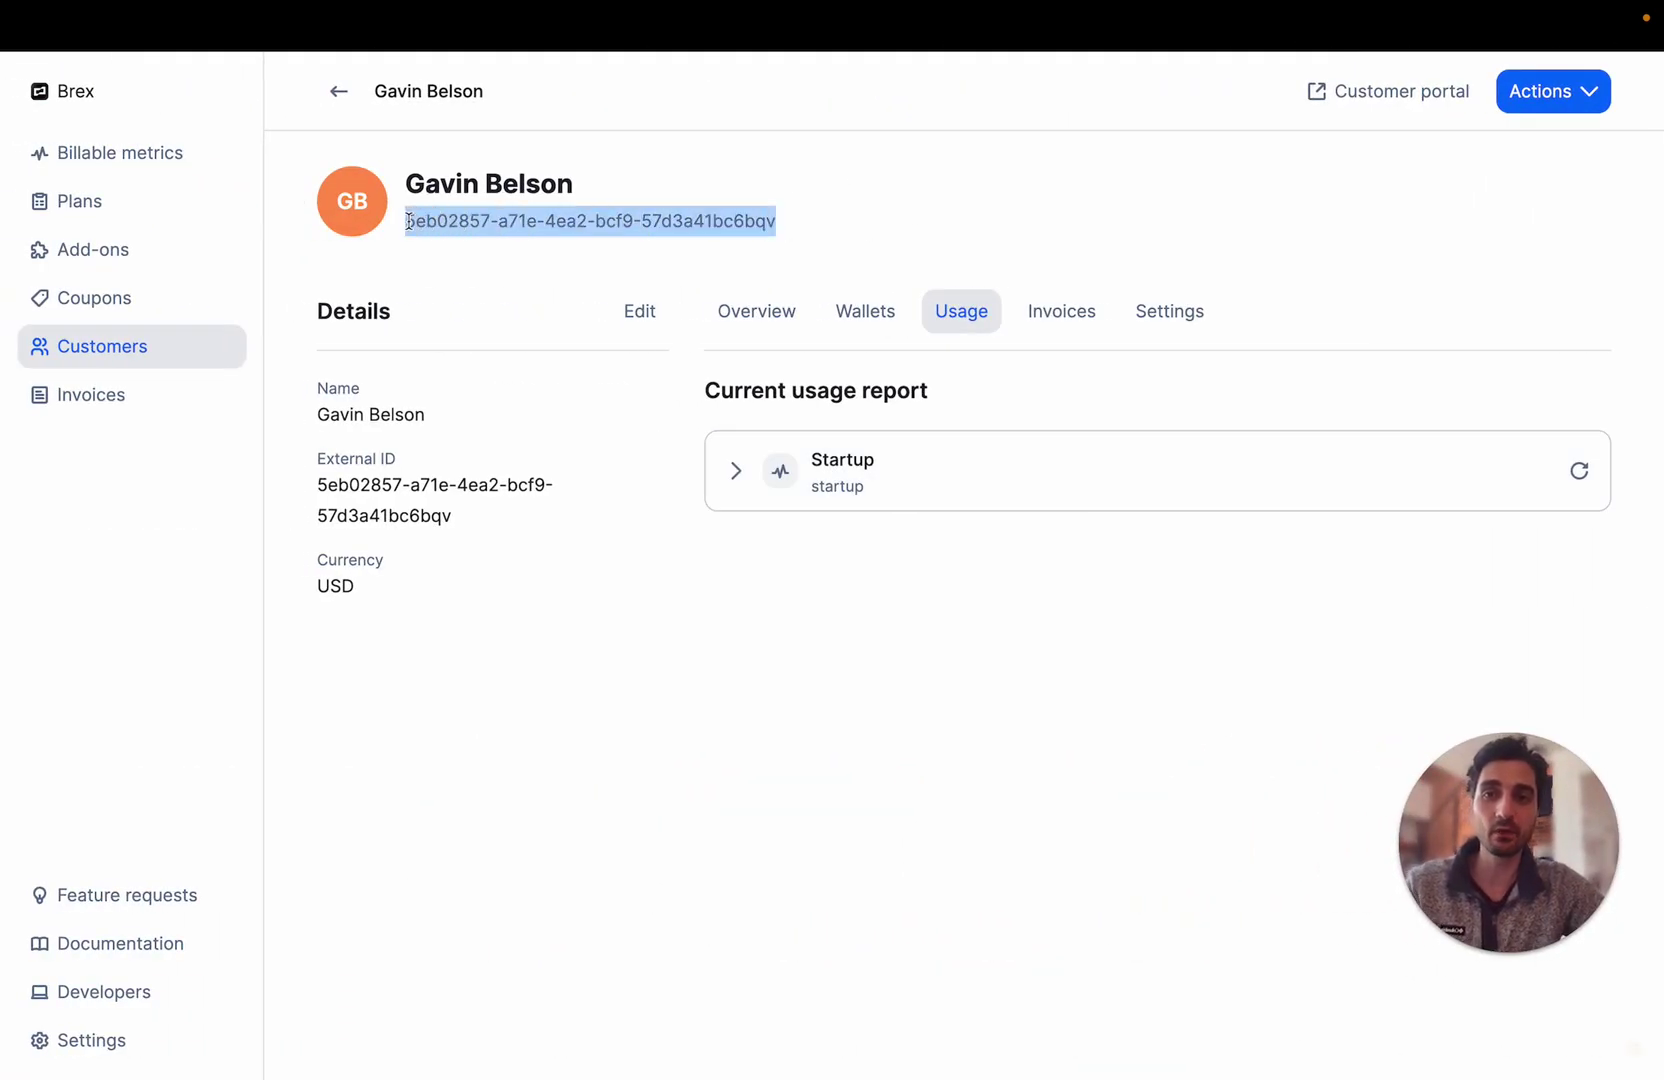
{"action": "key", "text": "ctrl+Right"}
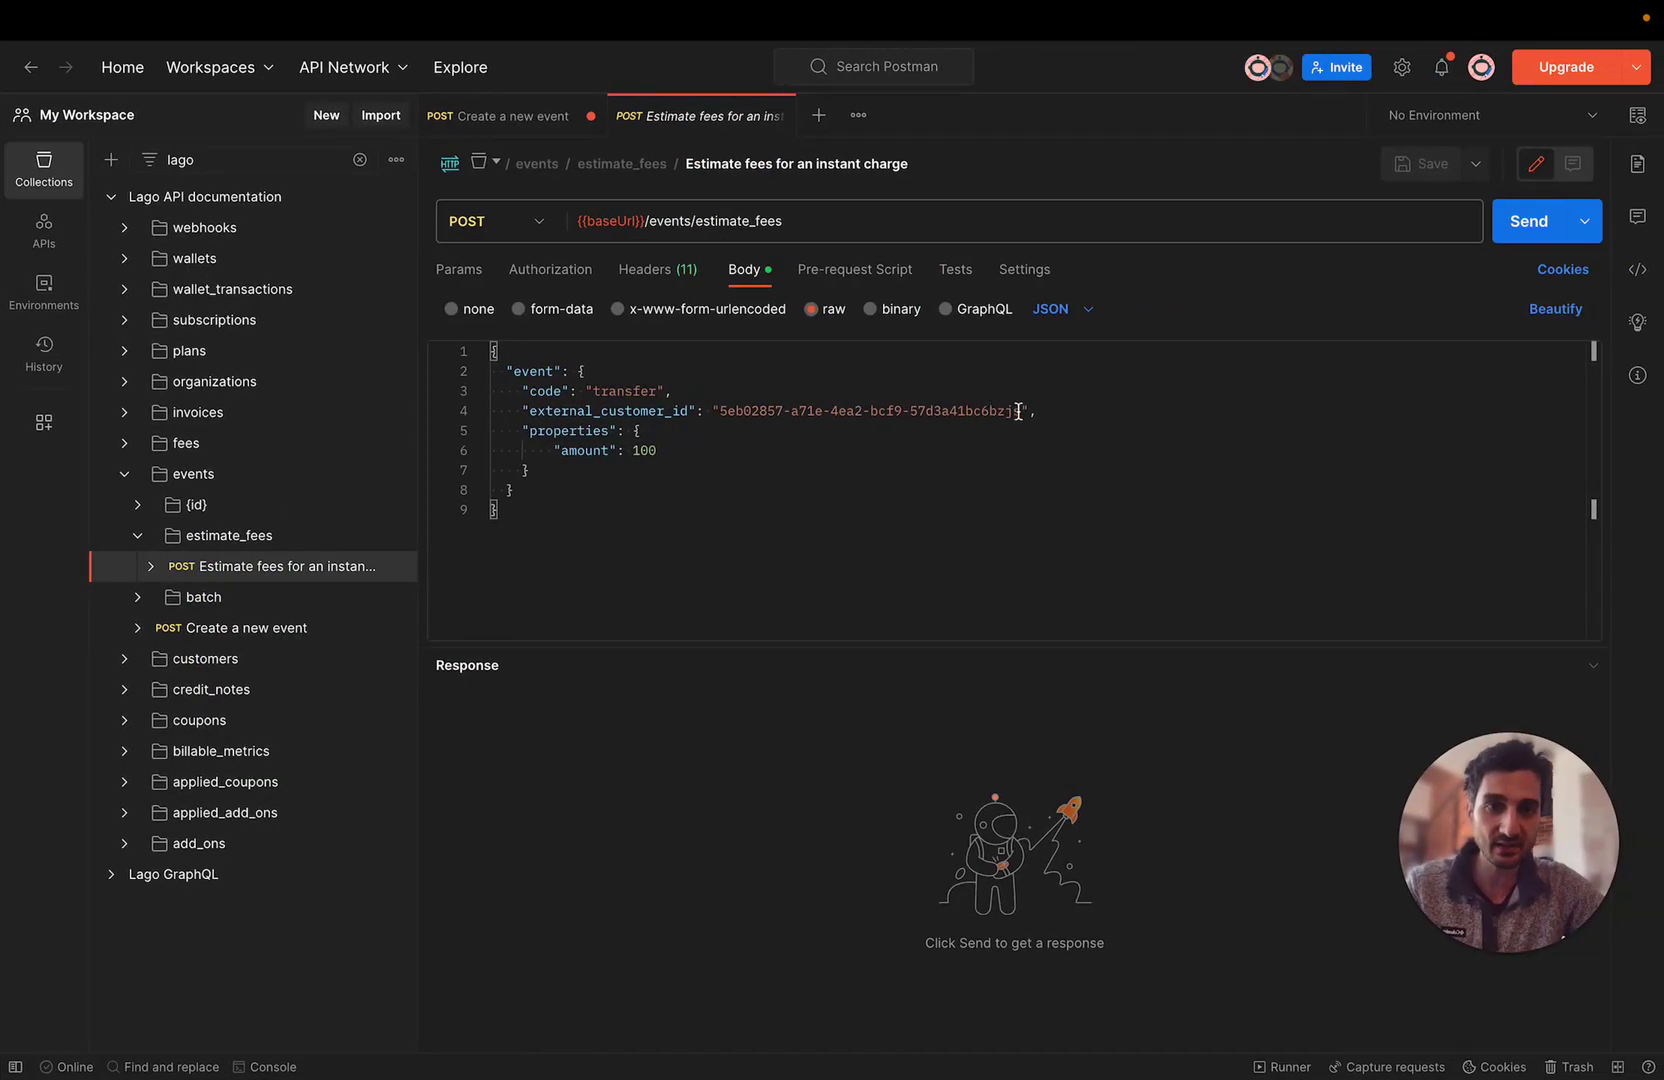
{"action": "left_click_drag", "start_coordinate": [1021, 411], "coordinate": [716, 413]}
{"action": "key", "text": "ctrl+v"}
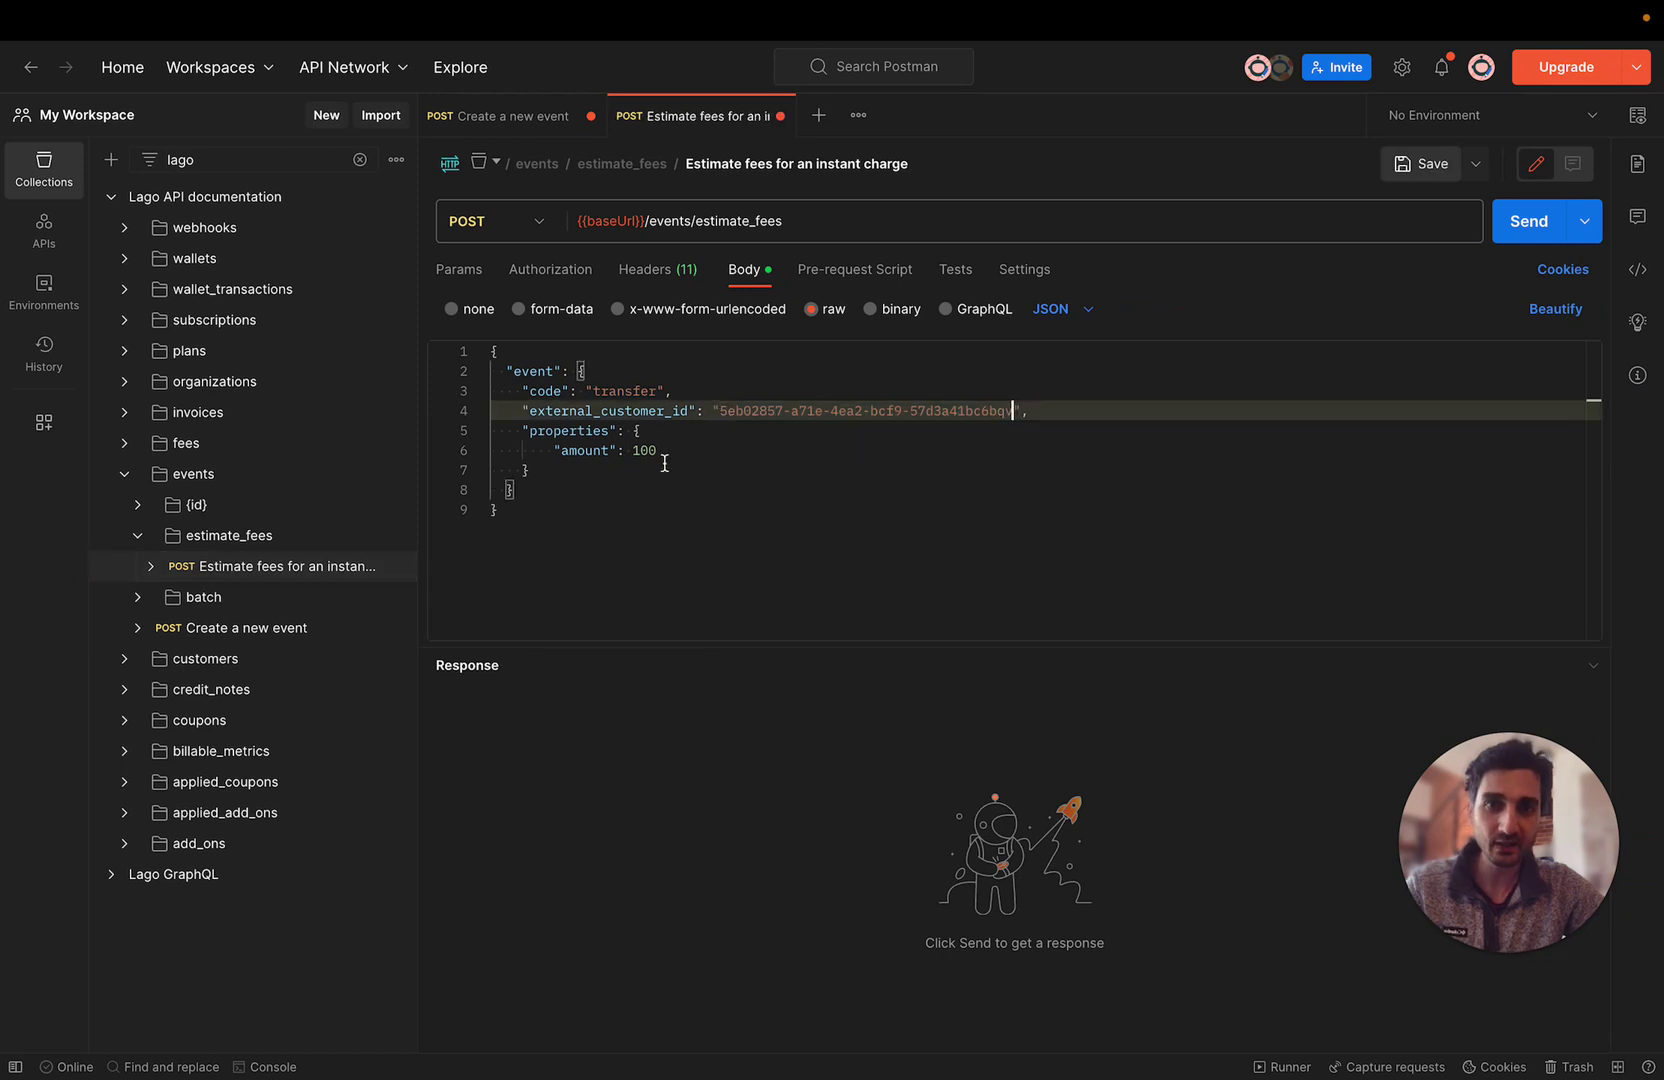
Send the fee estimate request with the property amount set to 500 and examine the fee details in the response body
{"action": "double_click", "coordinate": [642, 452]}
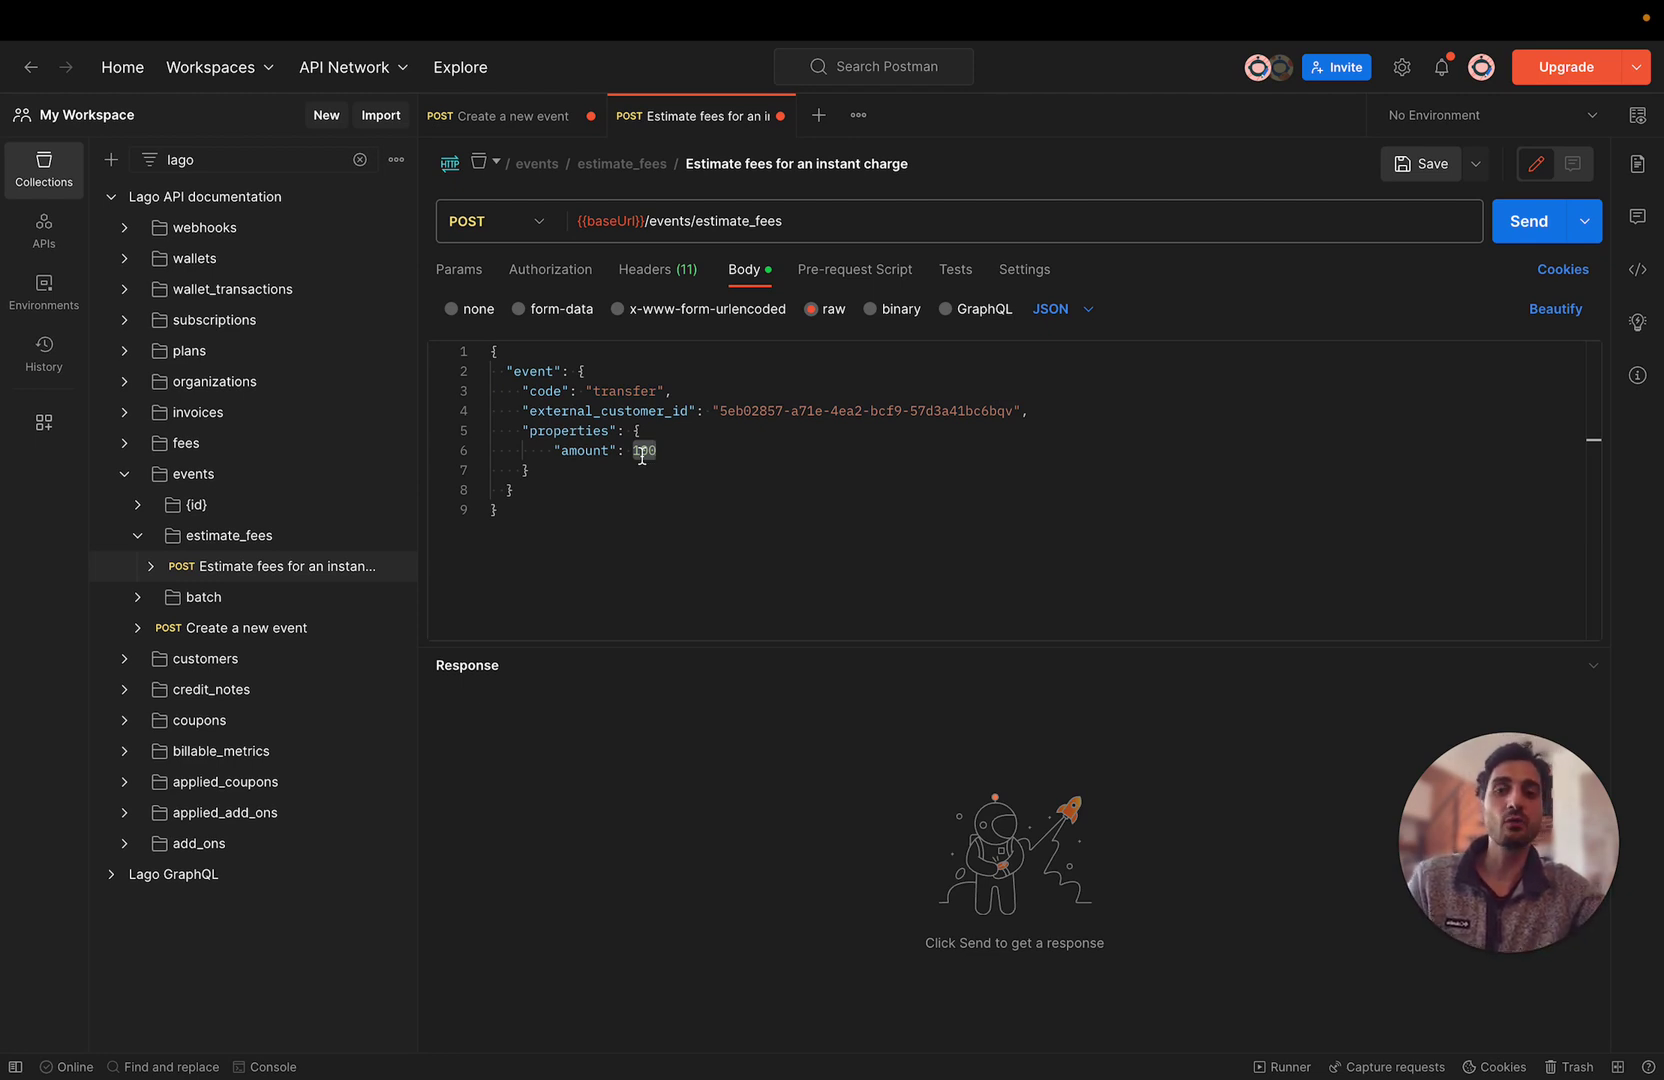
{"action": "type", "text": "500"}
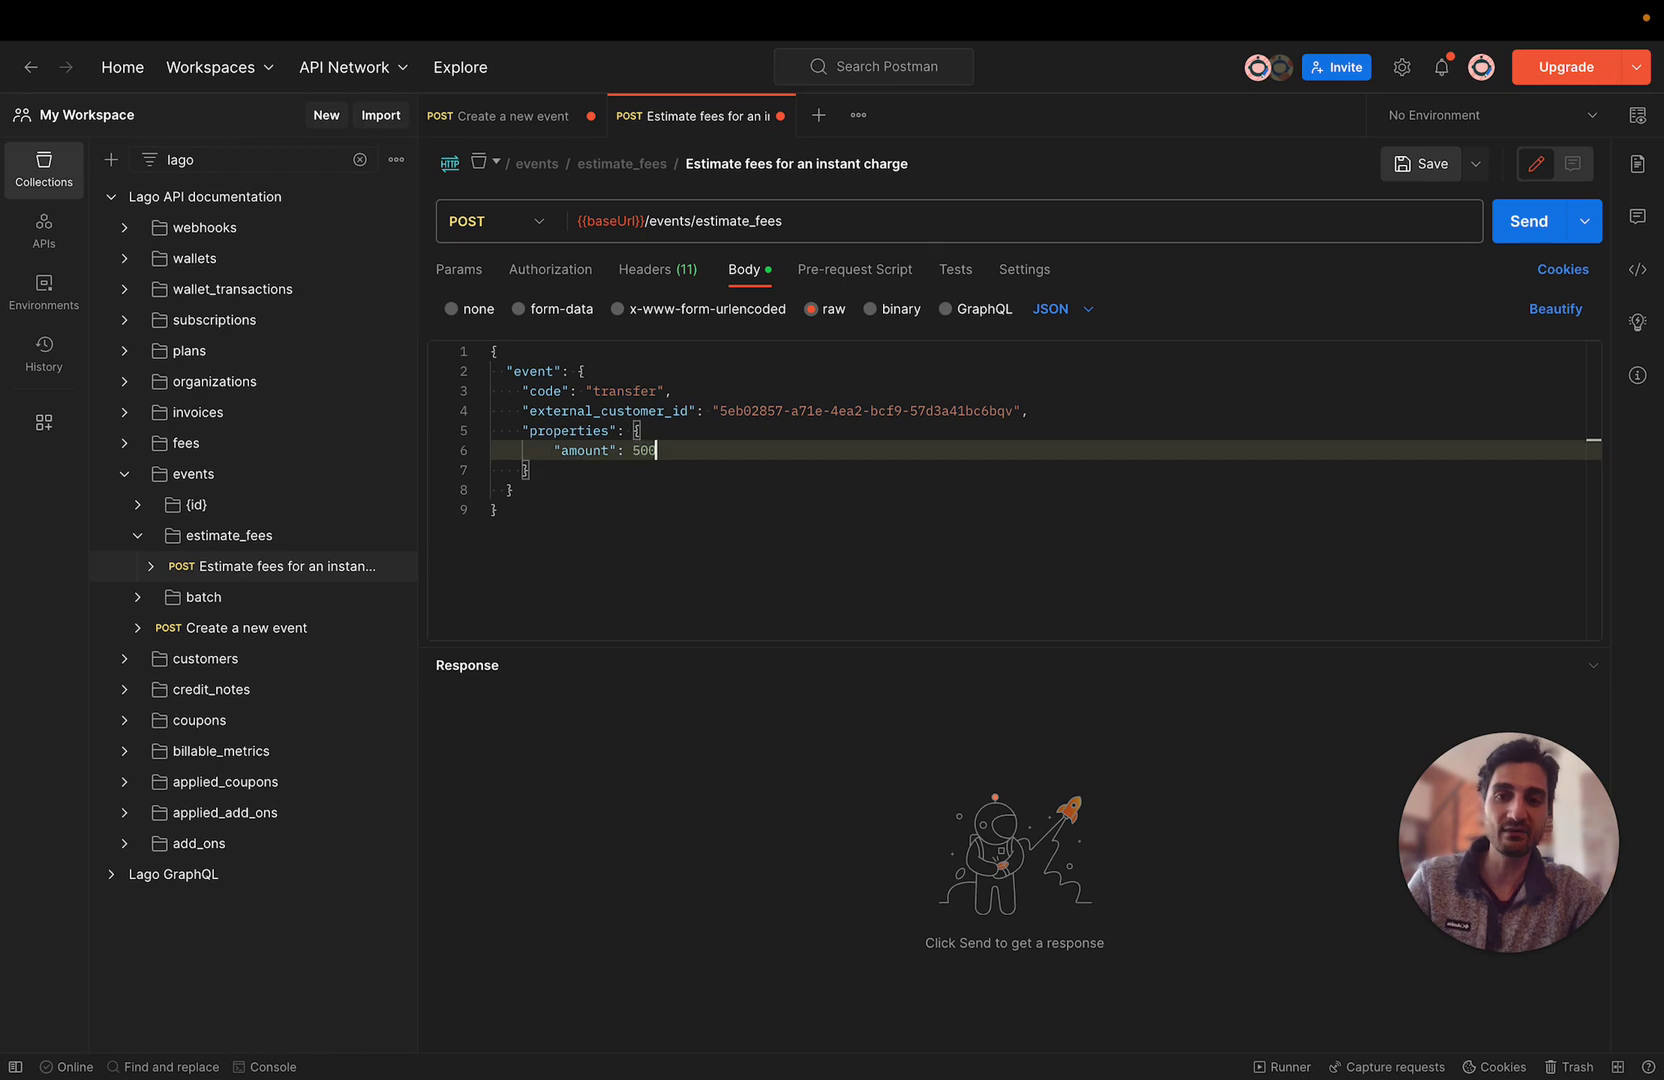
{"action": "left_click", "coordinate": [692, 488]}
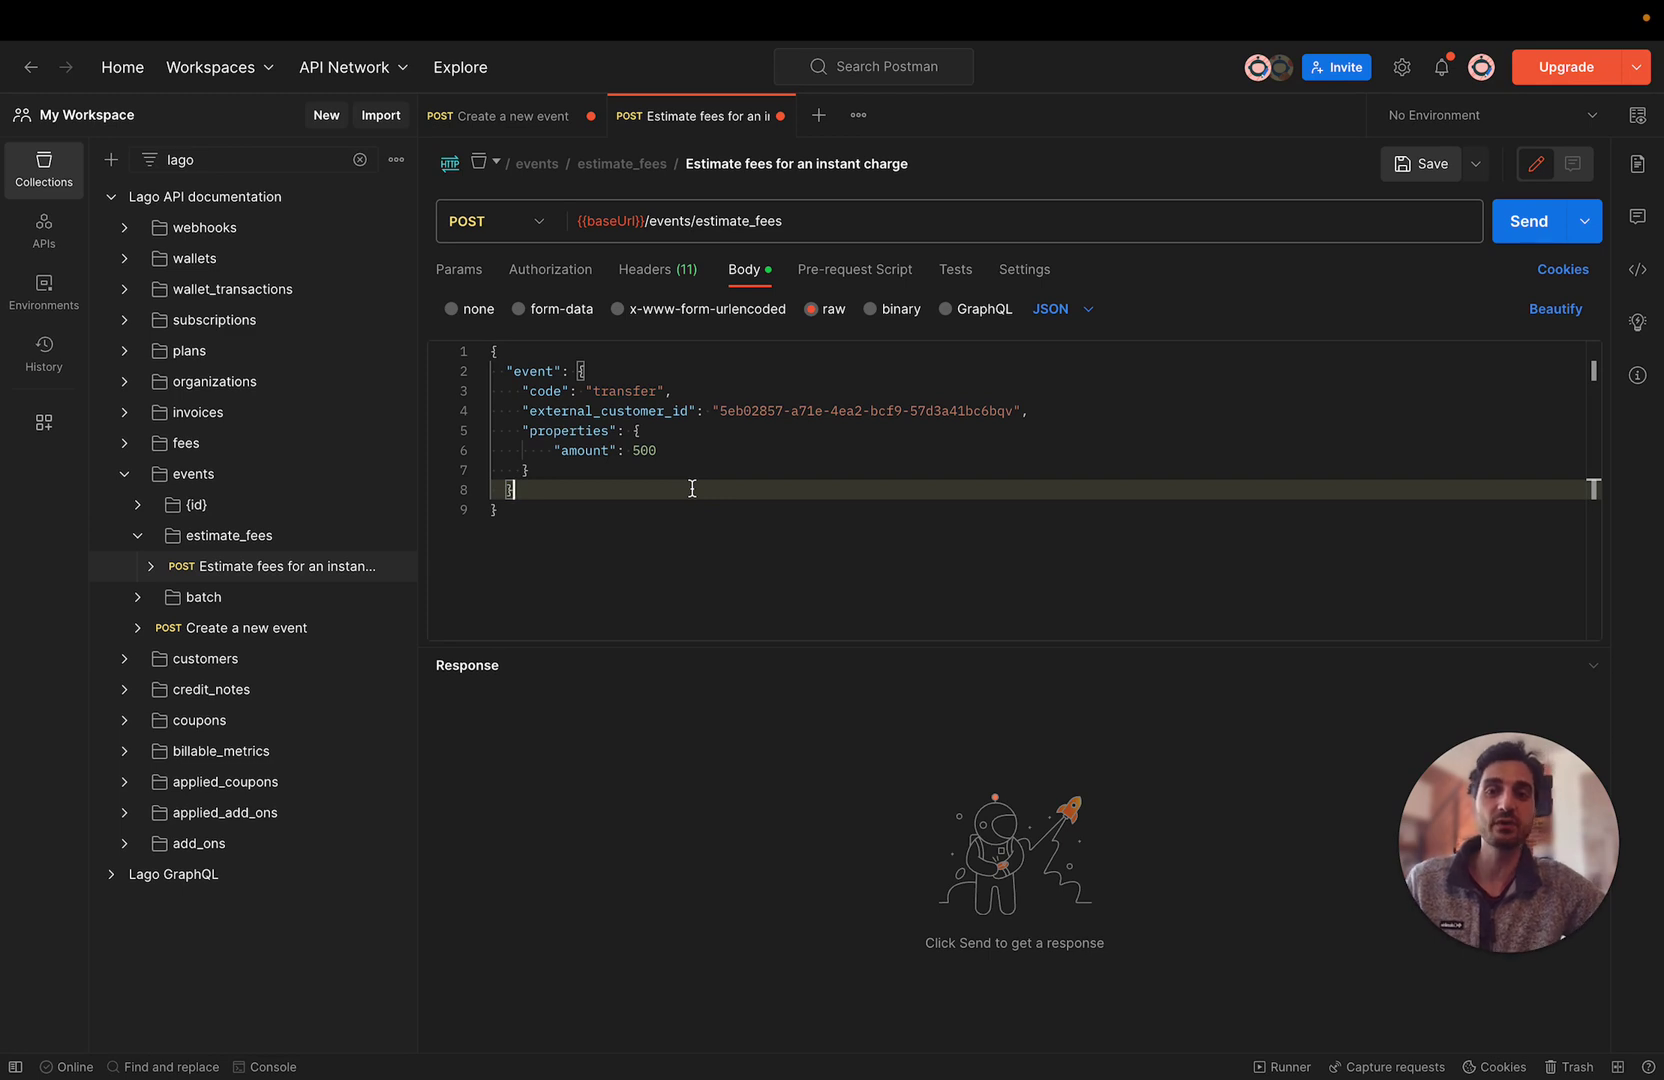
{"action": "left_click", "coordinate": [1510, 224]}
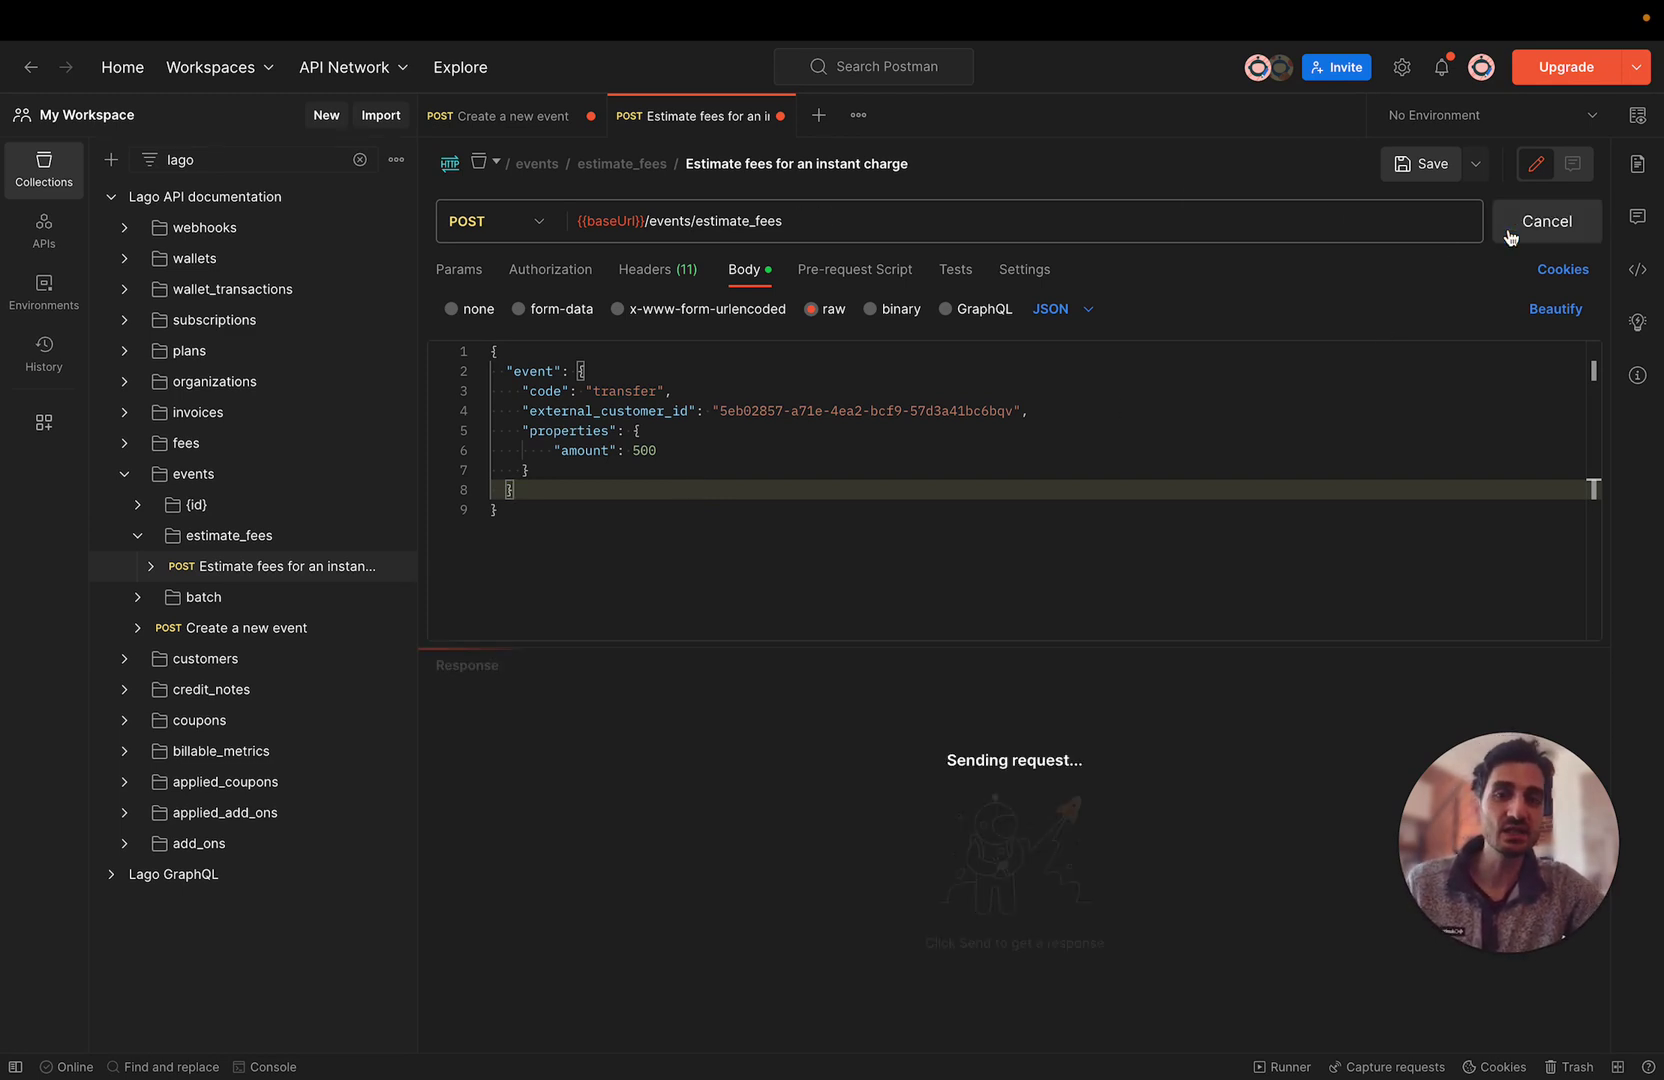
{"action": "scroll", "coordinate": [1050, 845], "scroll_direction": "down", "scroll_amount": 10}
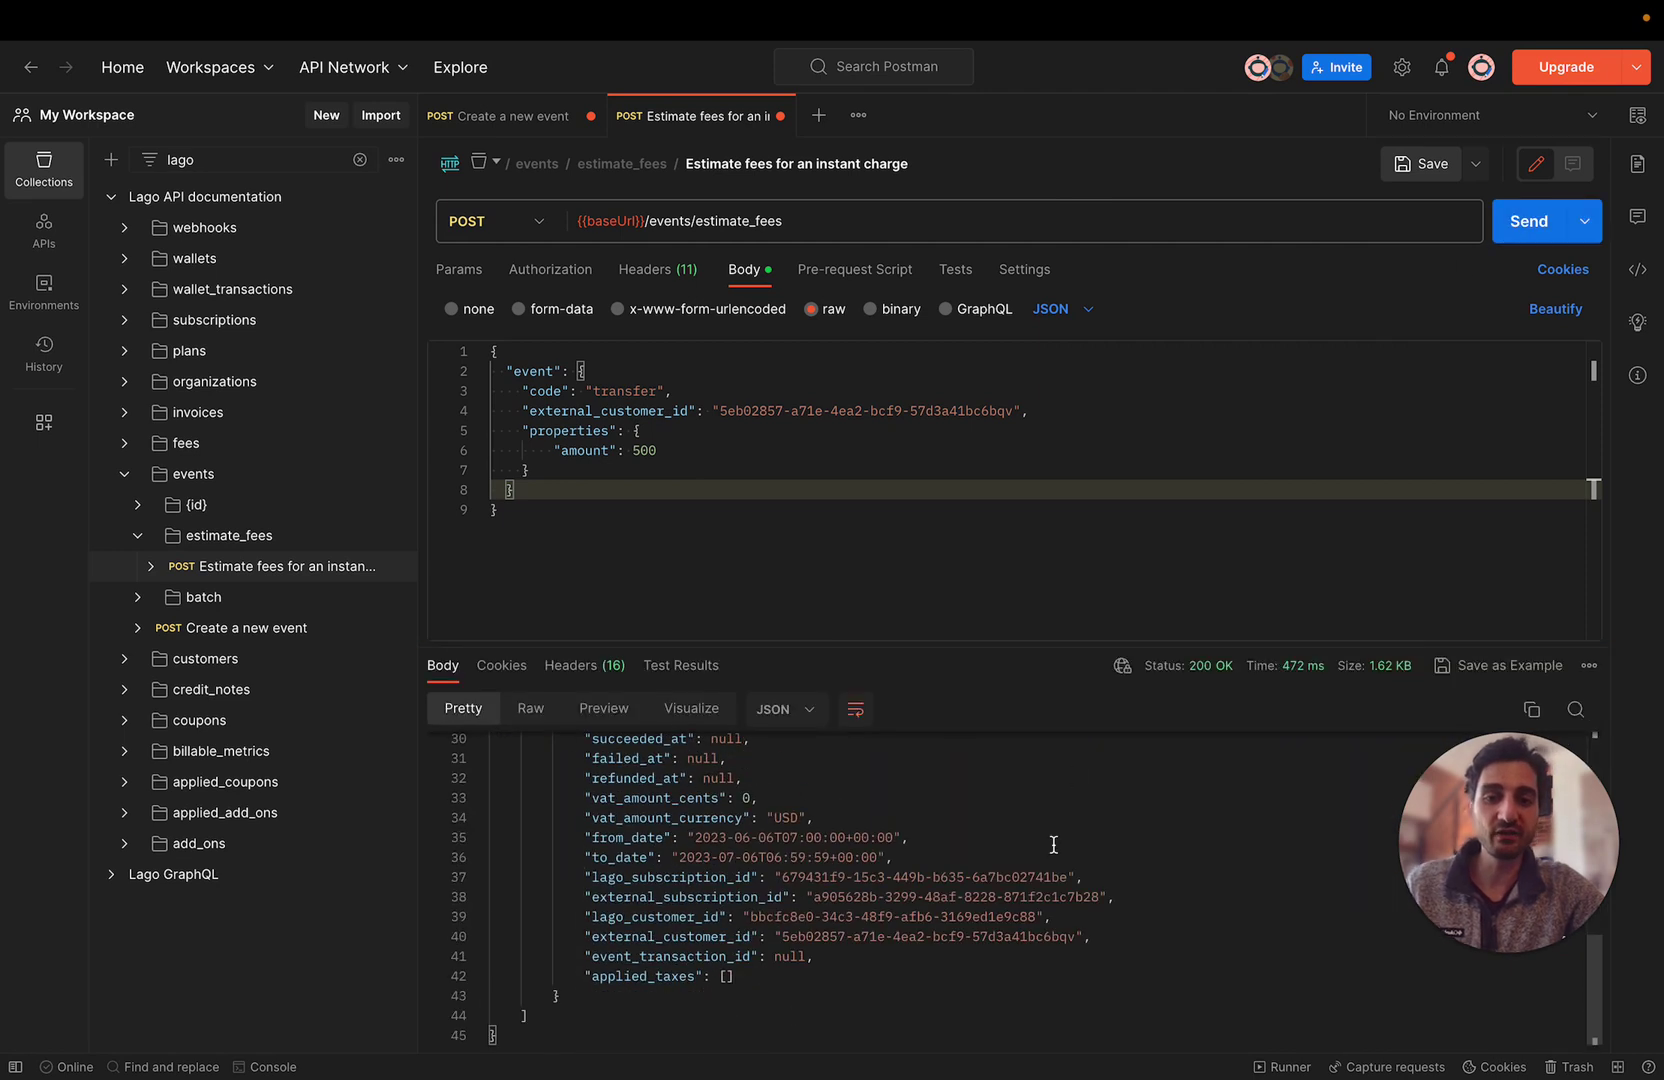
{"action": "scroll", "coordinate": [1050, 845], "scroll_direction": "up", "scroll_amount": 5}
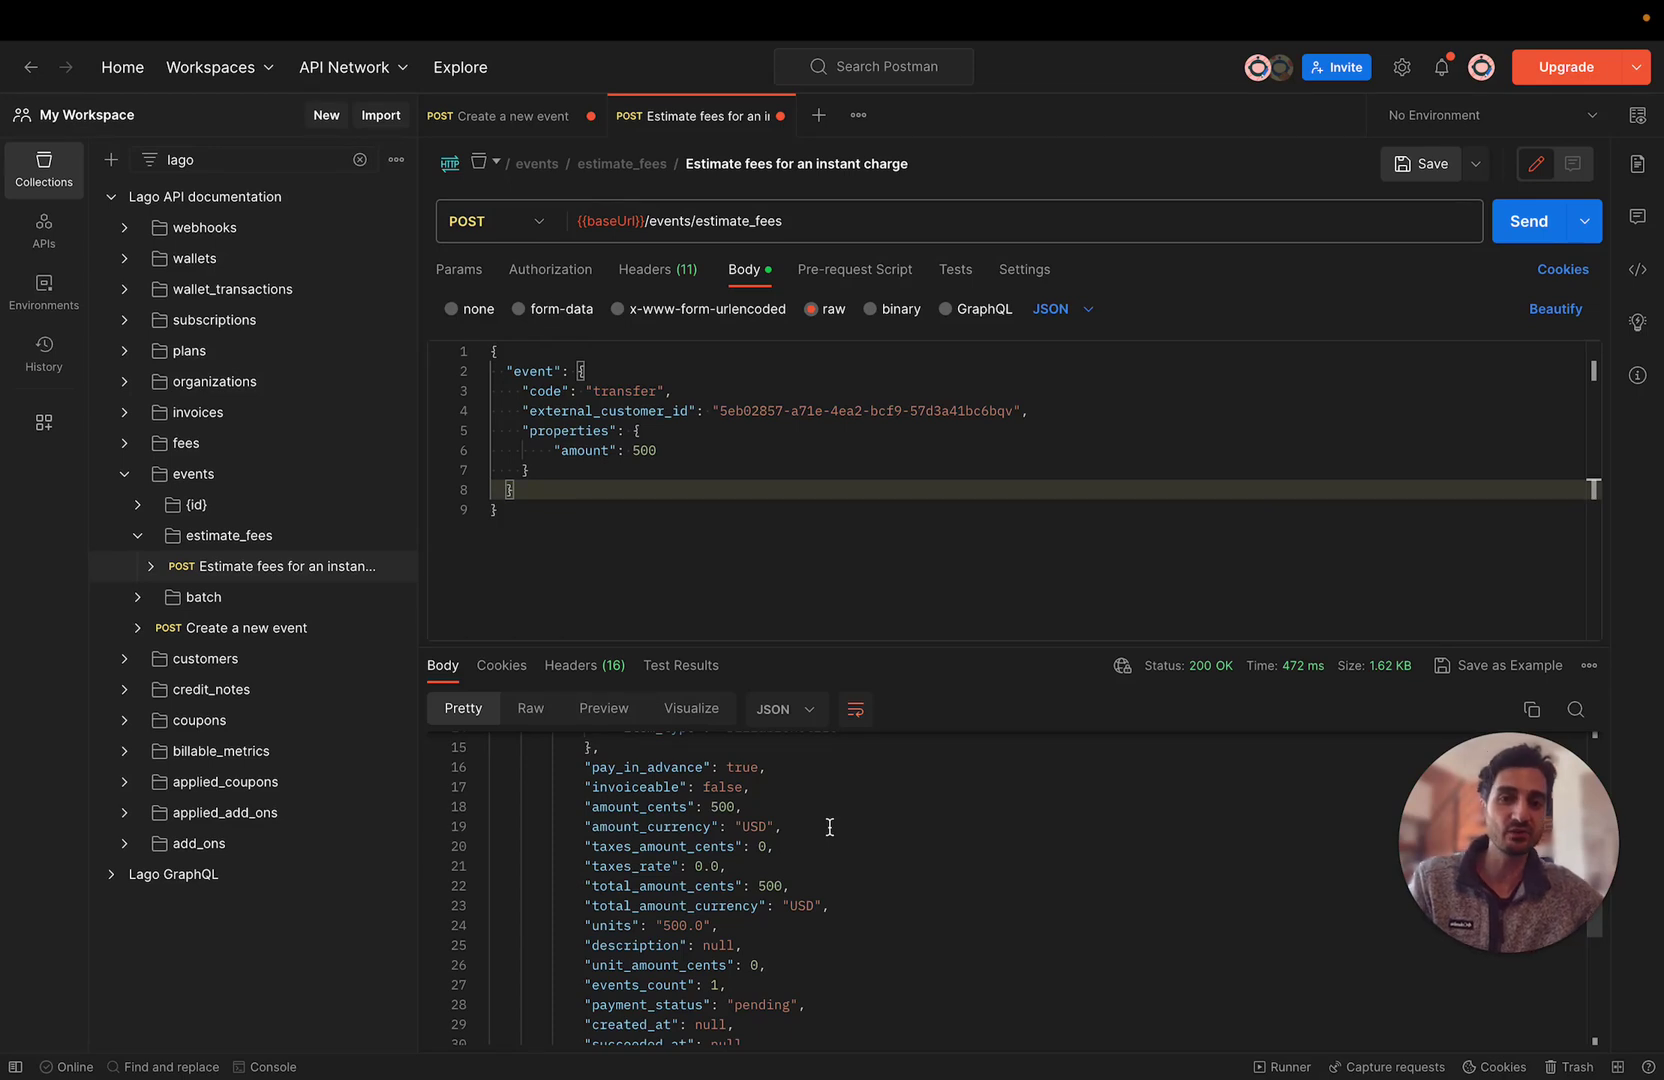
{"action": "scroll", "coordinate": [830, 827], "scroll_direction": "up", "scroll_amount": 2}
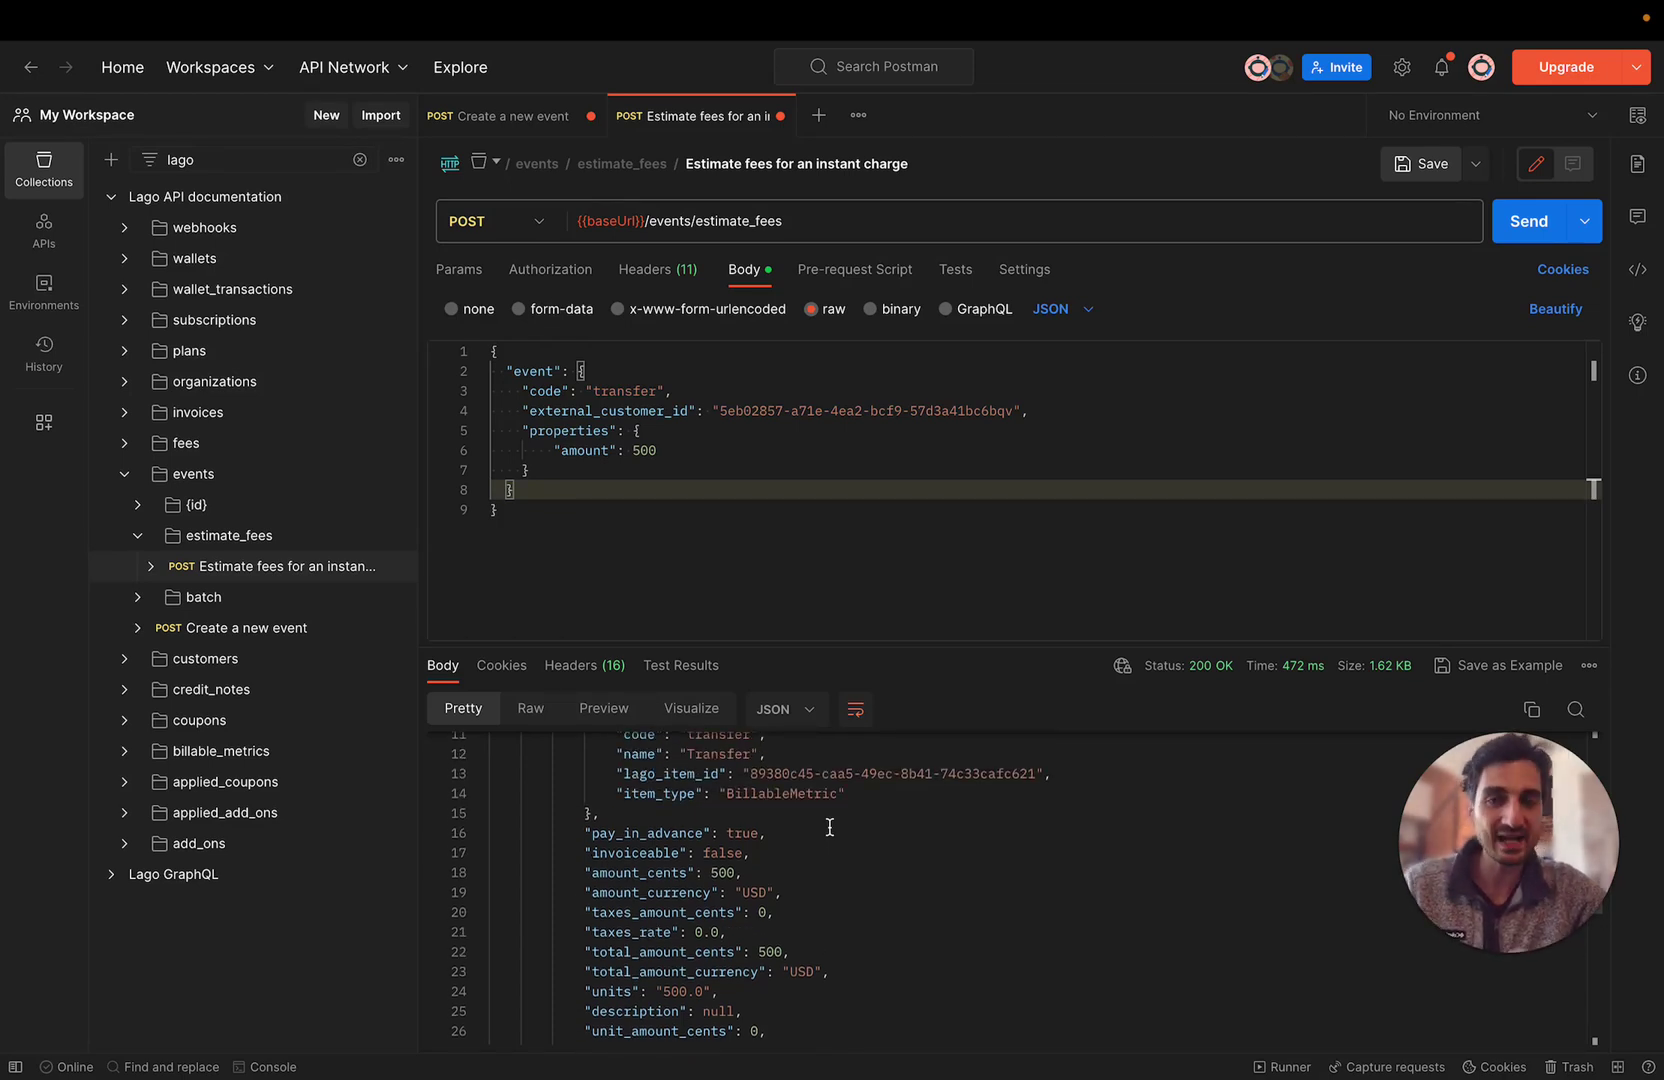
{"action": "left_click", "coordinate": [770, 526]}
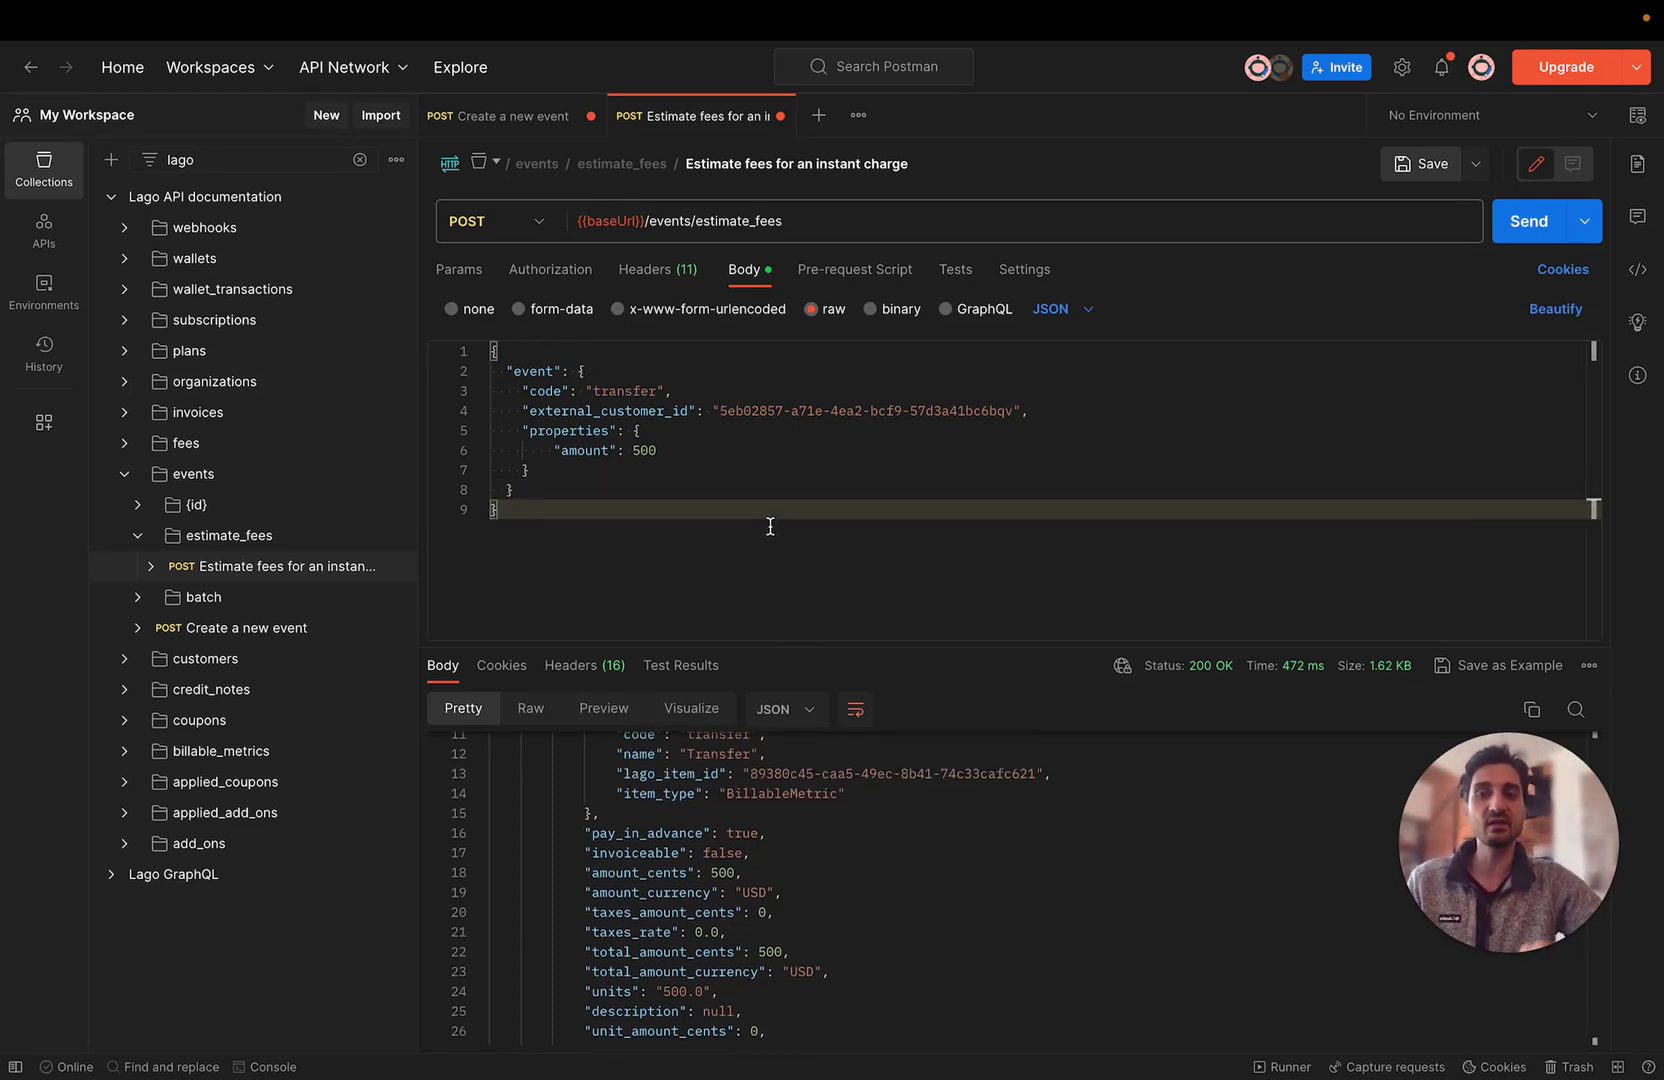